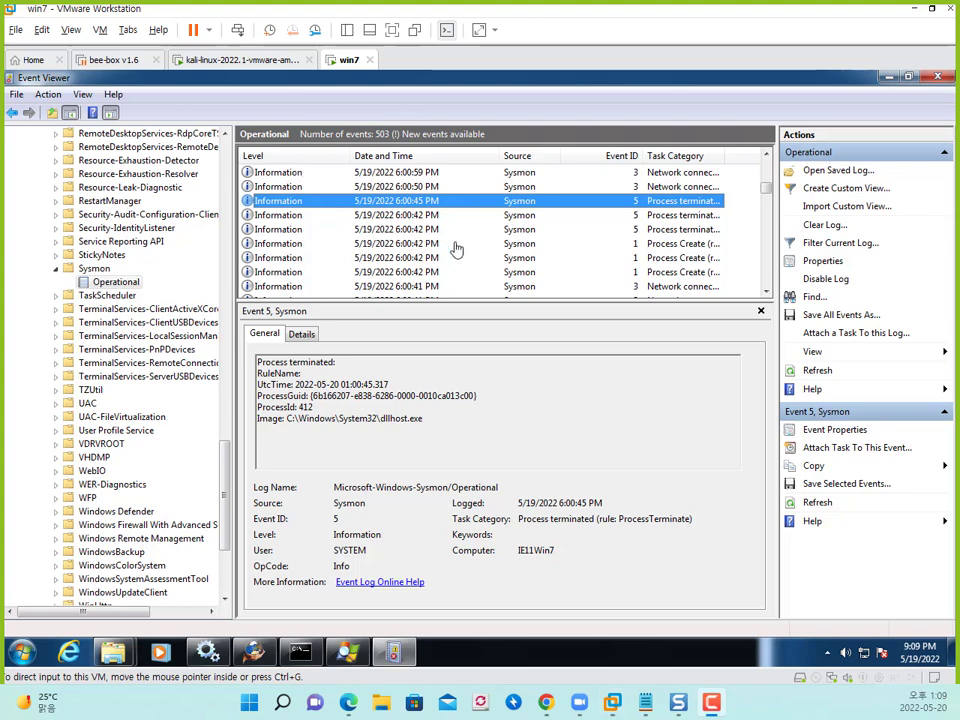
Examine the Sysmon process-terminated and network-connection events in the Operational log.
{"action": "left_click", "coordinate": [431, 220]}
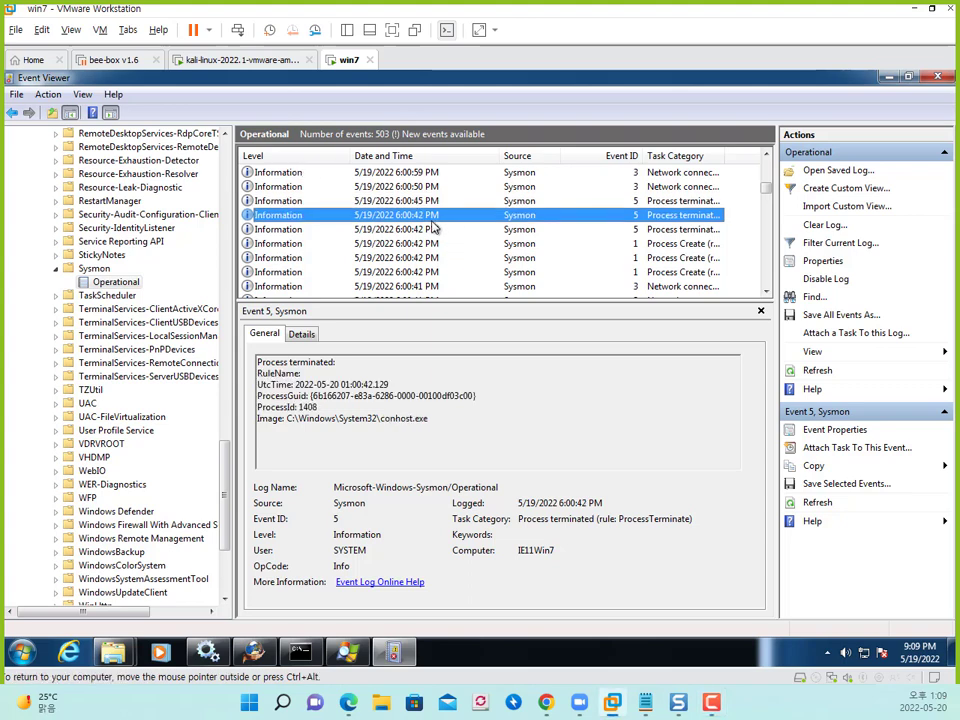
{"action": "left_click", "coordinate": [408, 204]}
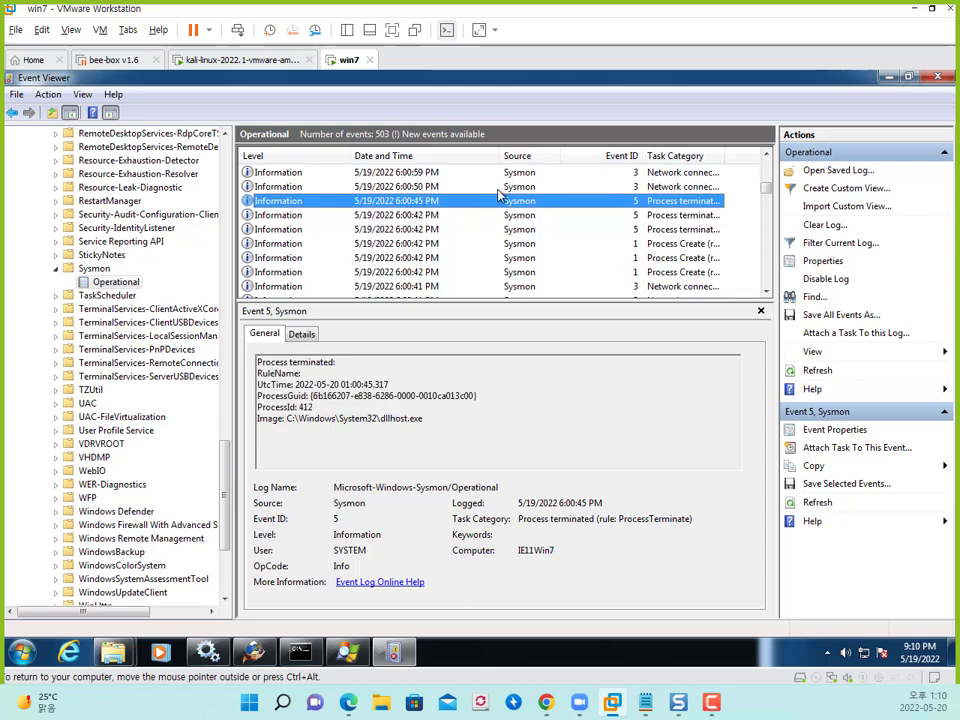
{"action": "scroll", "coordinate": [440, 216], "scroll_direction": "up", "scroll_amount": 3}
{"action": "left_click", "coordinate": [435, 204]}
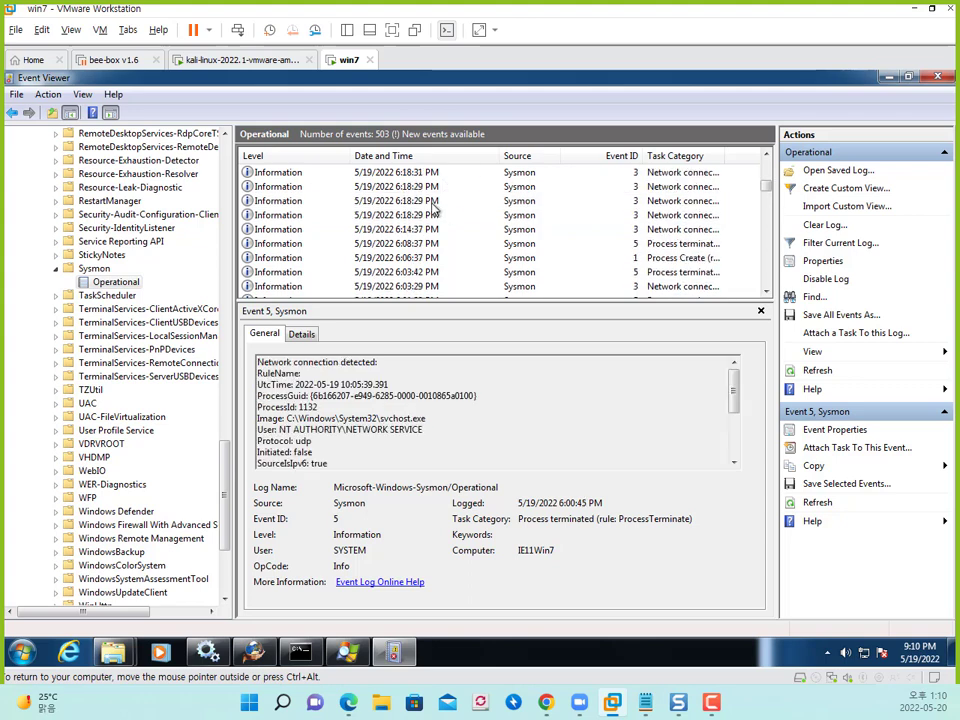
{"action": "scroll", "coordinate": [405, 205], "scroll_direction": "up", "scroll_amount": 3}
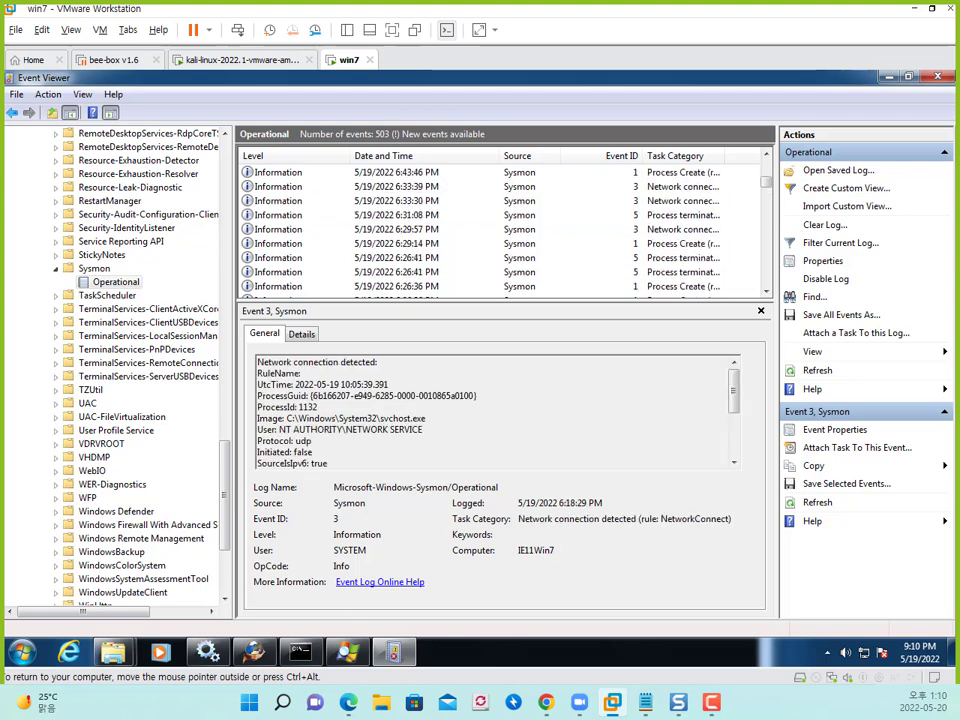
Switch to Process Explorer, close the slToXafC.exe properties dialog and minimize the Process Explorer window.
{"action": "left_click", "coordinate": [347, 652]}
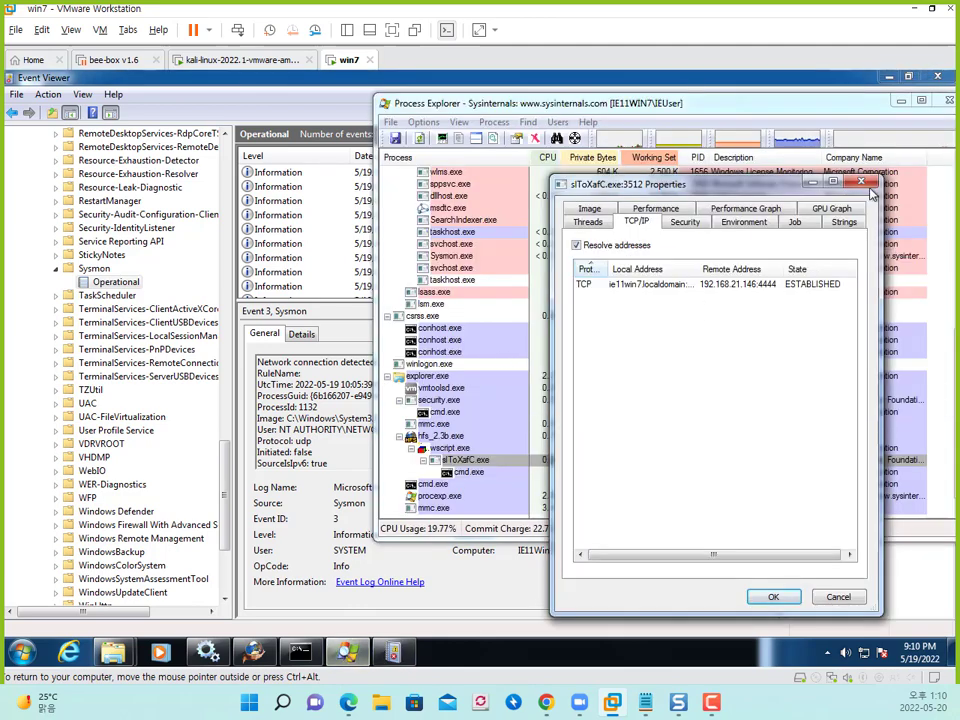
{"action": "left_click", "coordinate": [864, 184]}
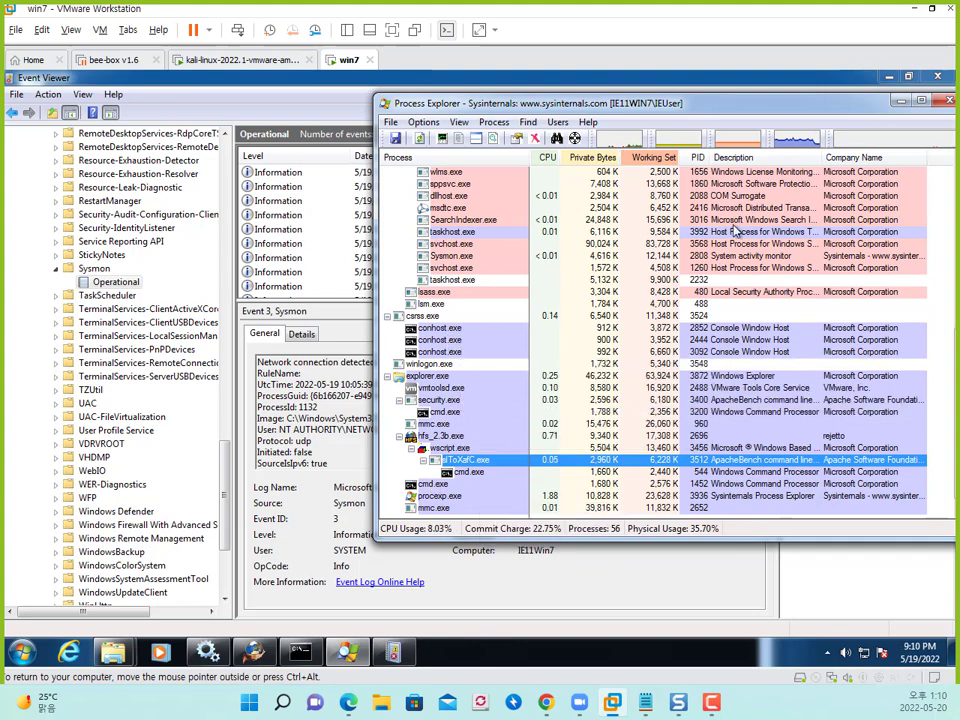
{"action": "left_click", "coordinate": [899, 100]}
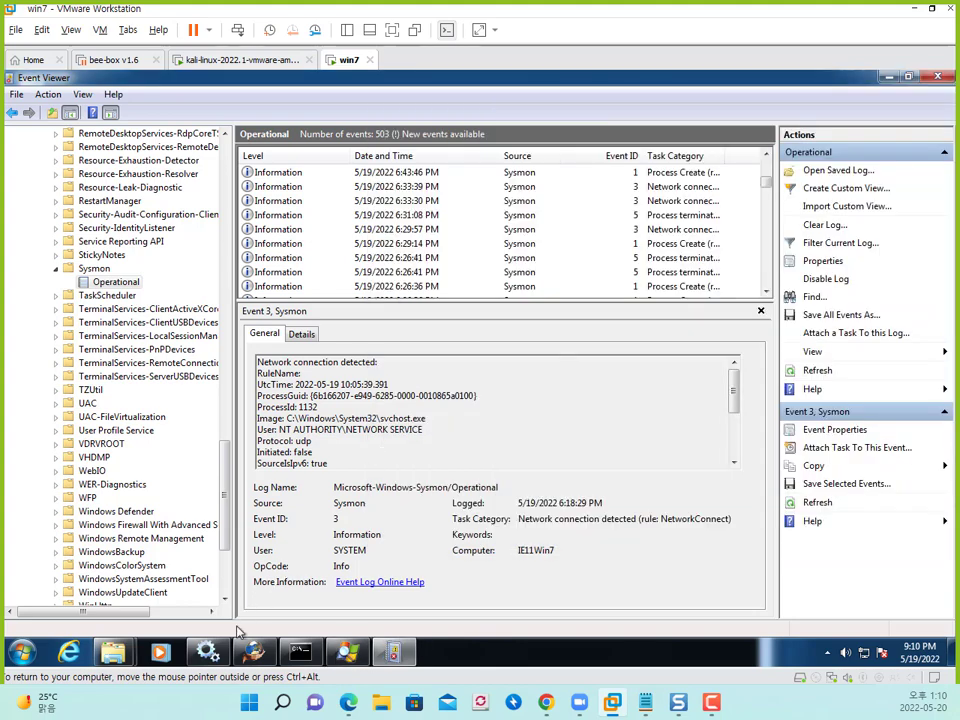
{"action": "mouse_move", "coordinate": [215, 654]}
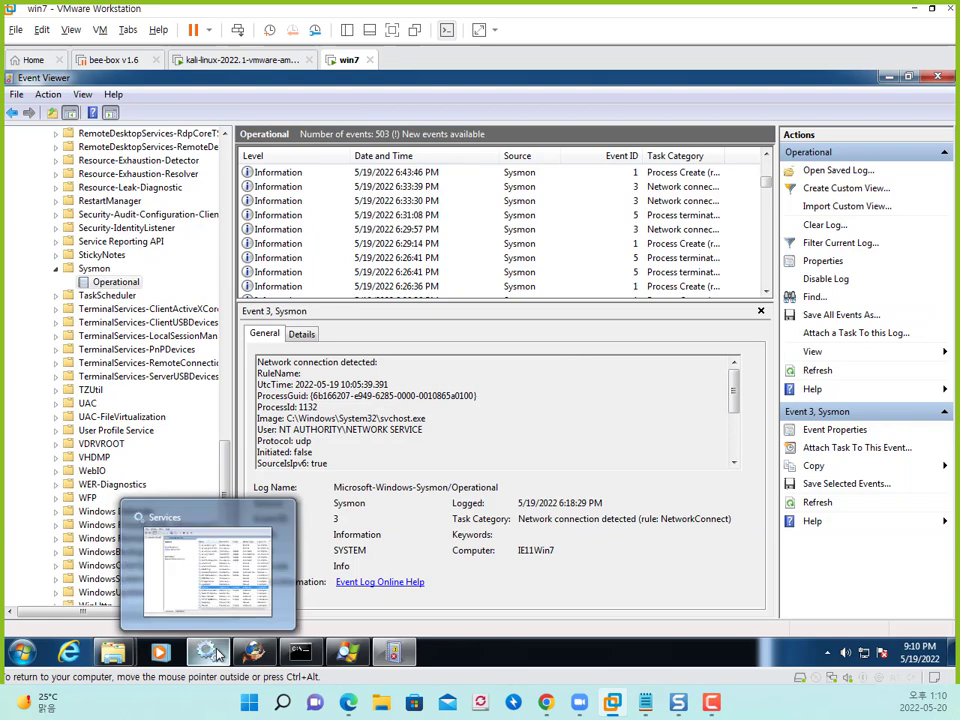
{"action": "left_click", "coordinate": [347, 652]}
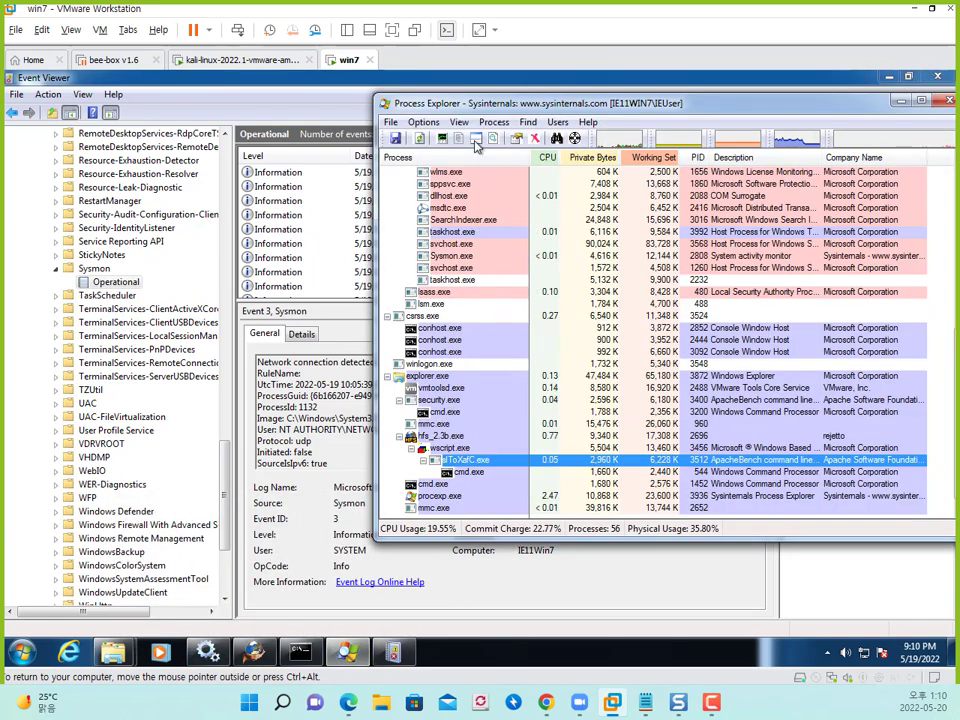
{"action": "left_click_drag", "start_coordinate": [495, 104], "coordinate": [450, 106]}
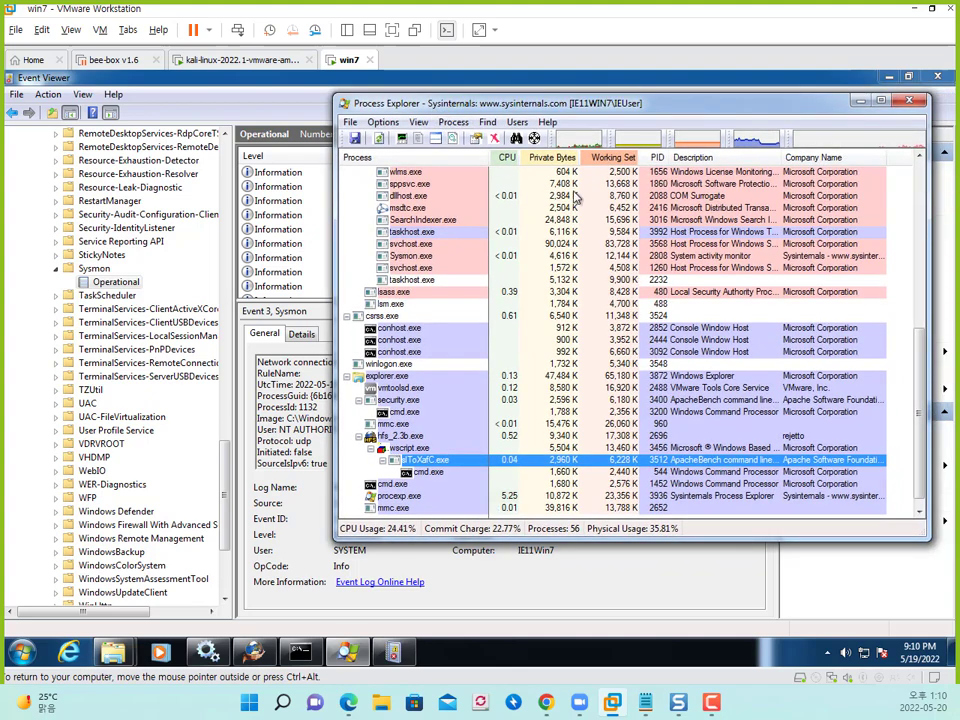
{"action": "left_click", "coordinate": [861, 102]}
Bring up the SysinternalsSuite_old folder window and select Procmon.exe.
{"action": "mouse_move", "coordinate": [120, 660]}
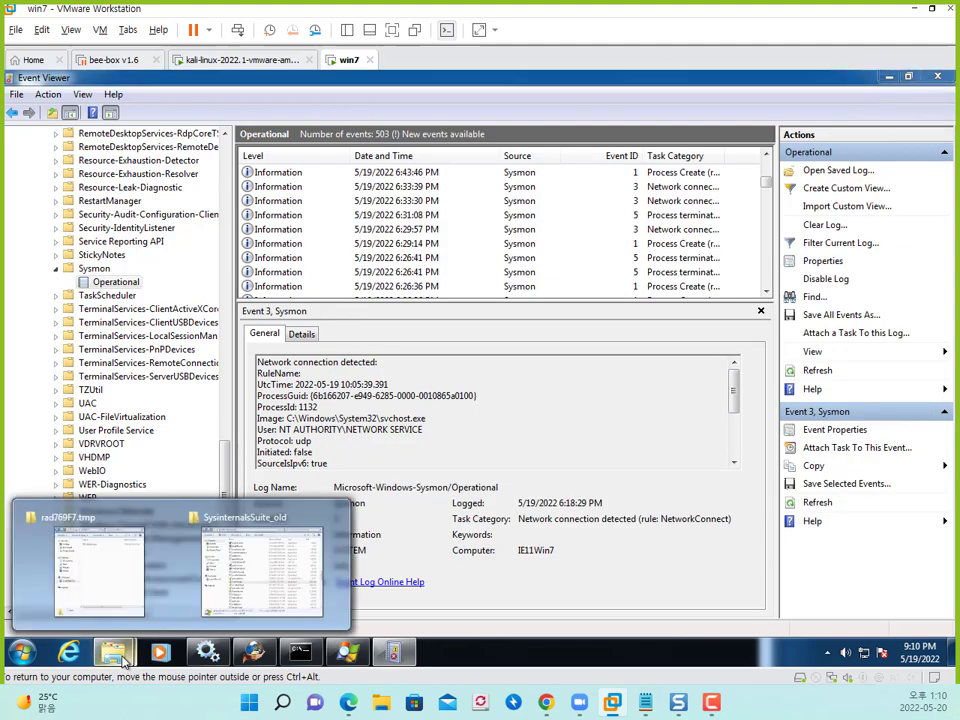
{"action": "left_click", "coordinate": [281, 604]}
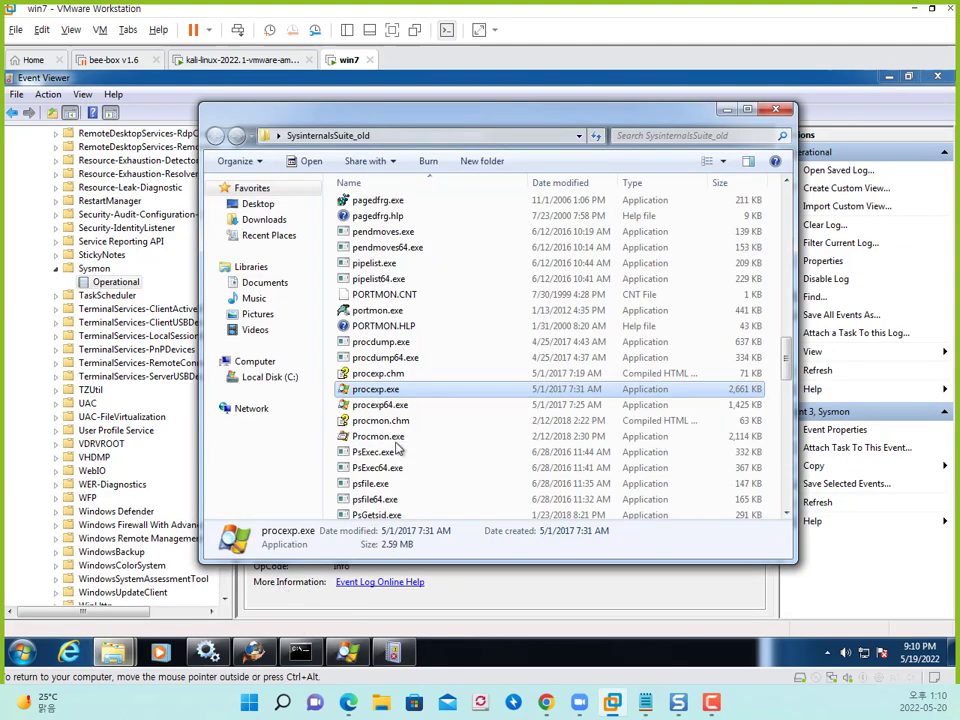
{"action": "left_click", "coordinate": [417, 422]}
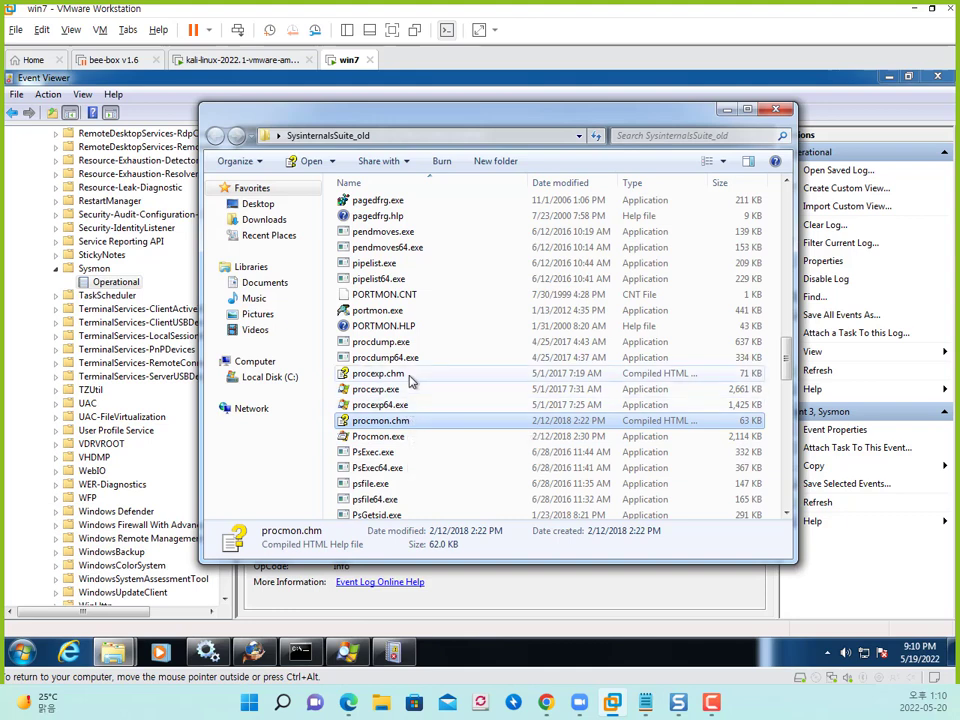
{"action": "left_click", "coordinate": [405, 437]}
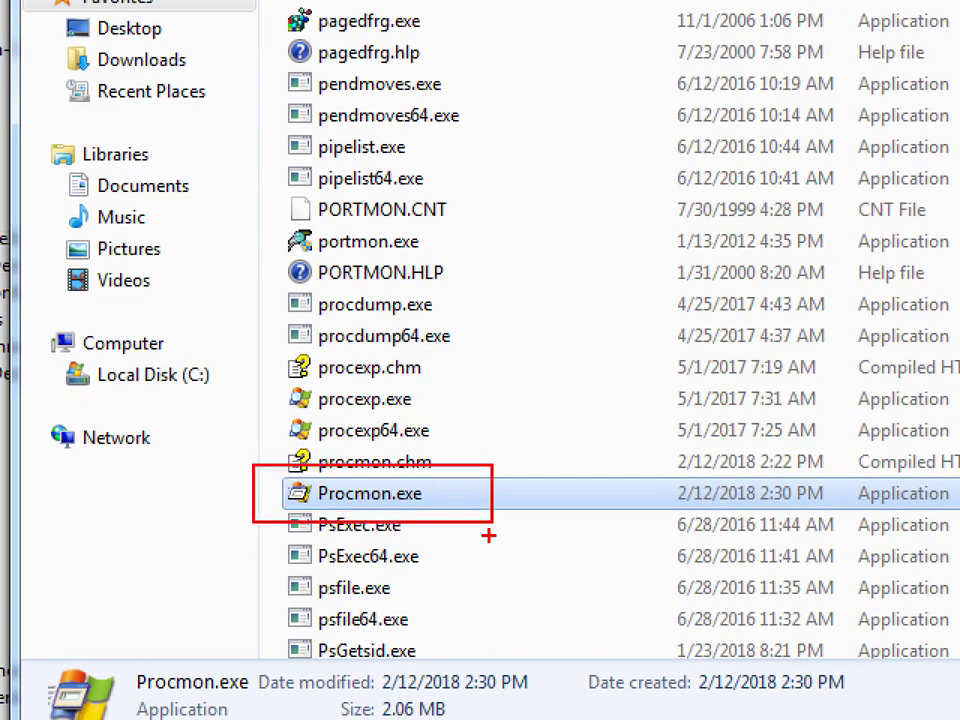
{"action": "left_click_drag", "start_coordinate": [517, 484], "coordinate": [550, 480]}
{"action": "left_click_drag", "start_coordinate": [577, 492], "coordinate": [502, 514]}
{"action": "mouse_move", "coordinate": [478, 353]}
{"action": "left_mouse_down"}
{"action": "mouse_move", "coordinate": [472, 468]}
{"action": "mouse_move", "coordinate": [502, 437]}
{"action": "left_mouse_up"}
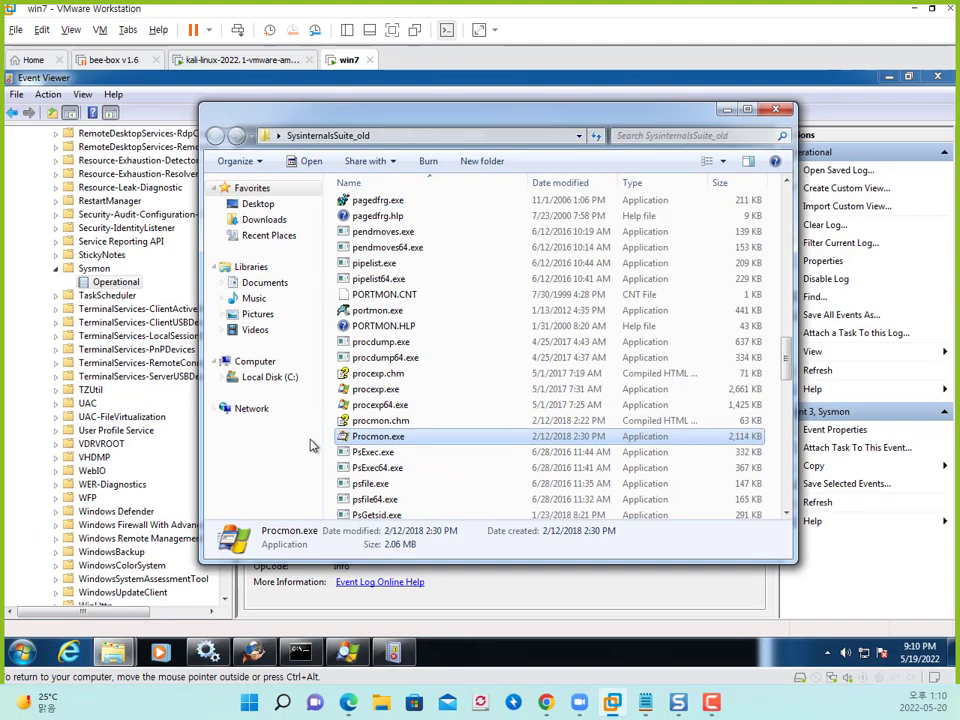
Run Procmon.exe with the requested permission, minimize the folder window and maximize Process Monitor.
{"action": "left_click", "coordinate": [350, 462]}
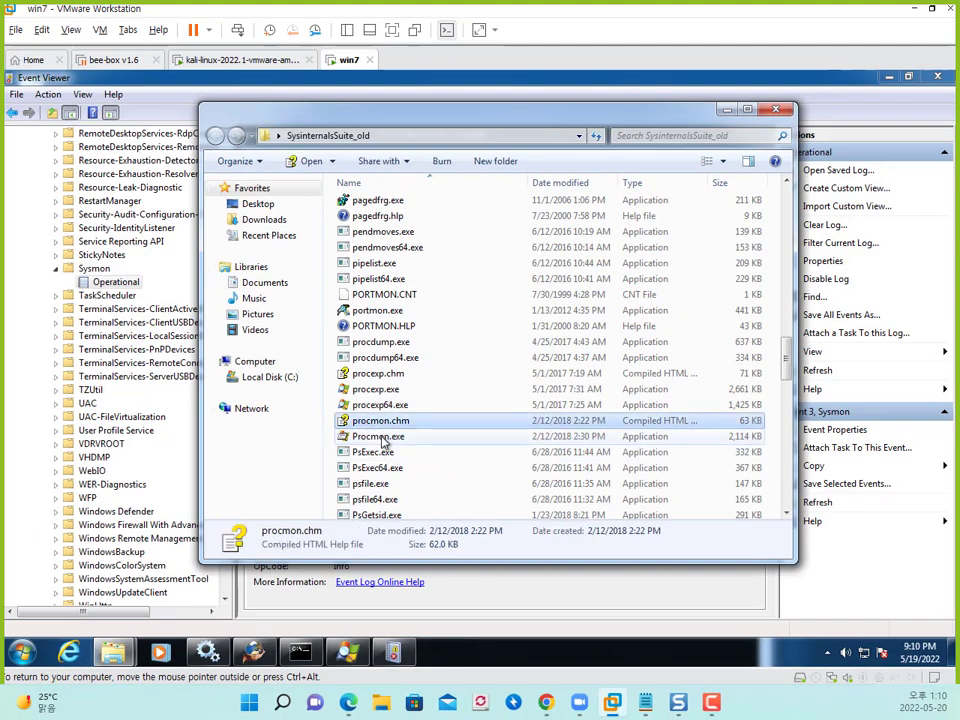
{"action": "double_click", "coordinate": [380, 437]}
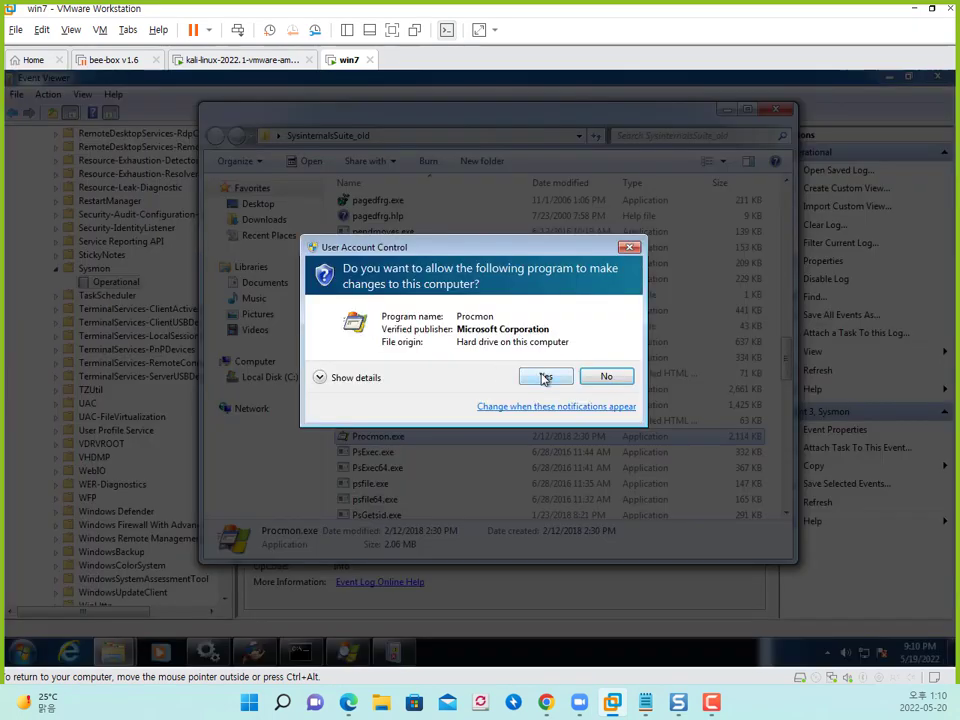
{"action": "left_click", "coordinate": [545, 377]}
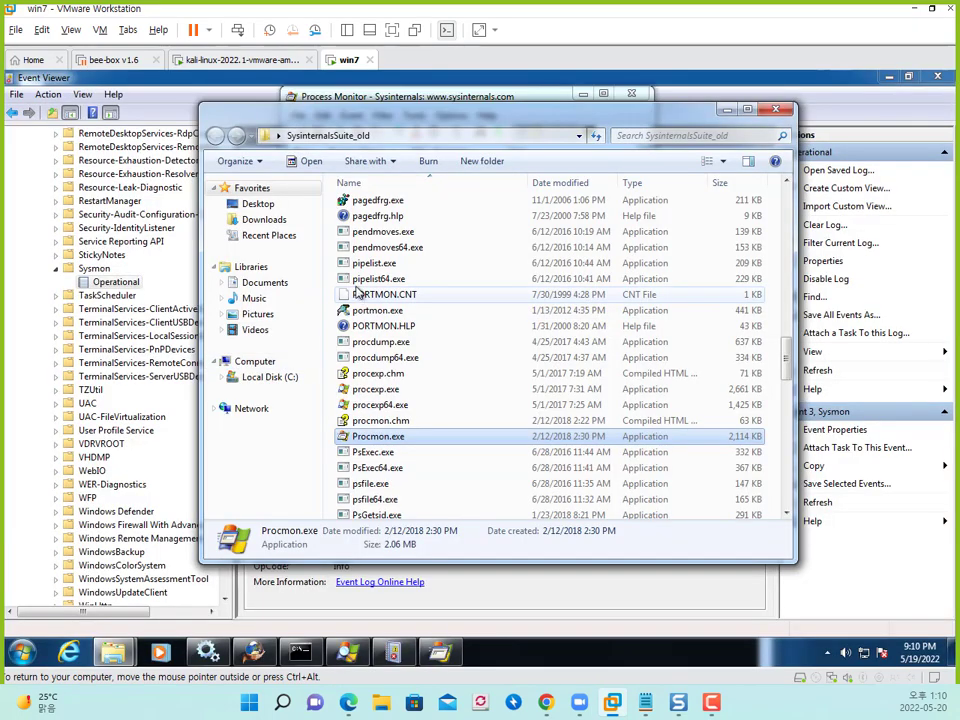
{"action": "left_click", "coordinate": [727, 110]}
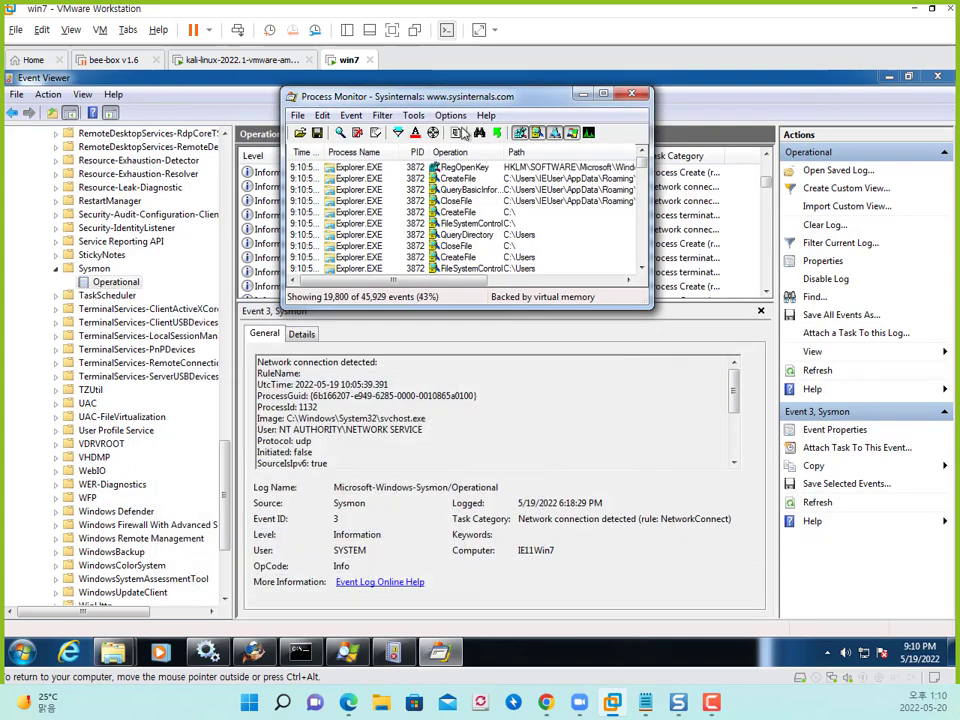
{"action": "left_click", "coordinate": [604, 94]}
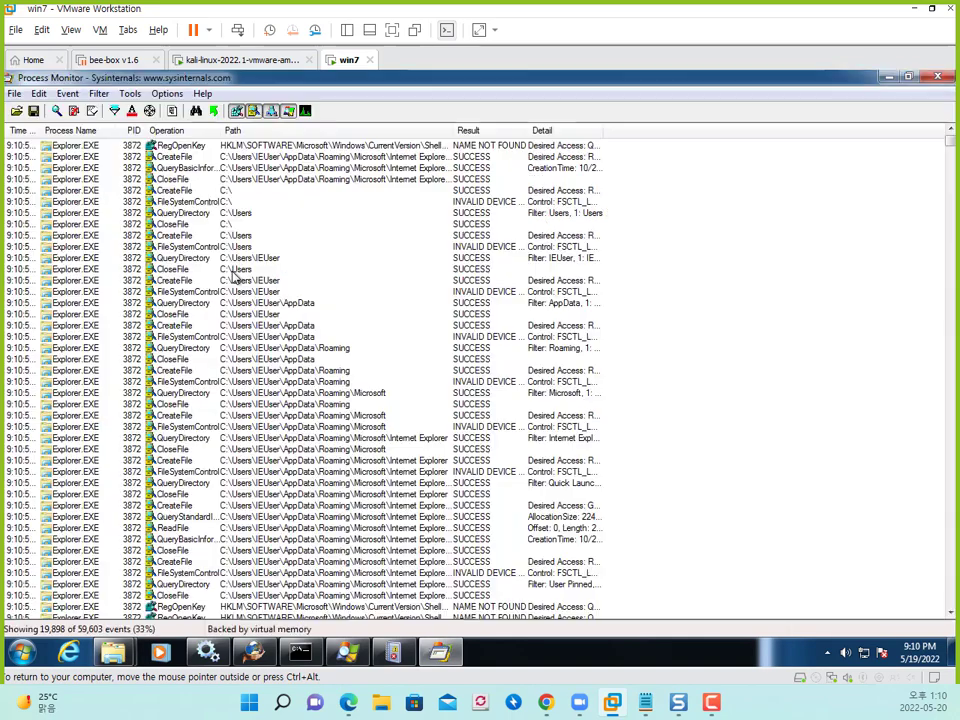
Examine the captured Explorer.EXE events and the analysis tools Process Monitor offers, including Process Tree.
{"action": "left_click", "coordinate": [205, 202]}
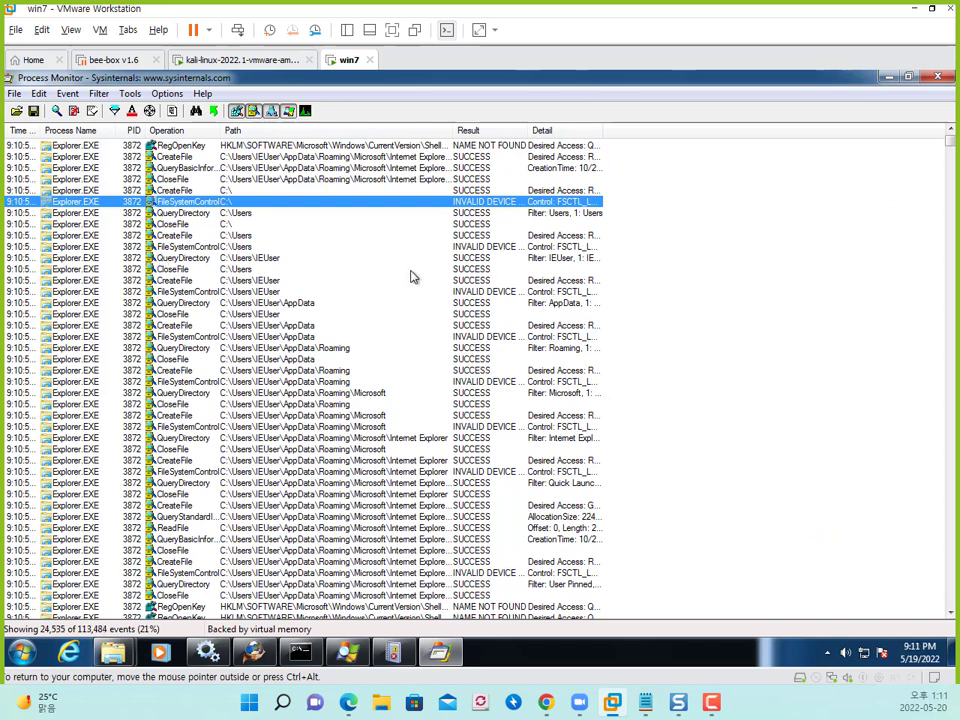
{"action": "left_click", "coordinate": [290, 314]}
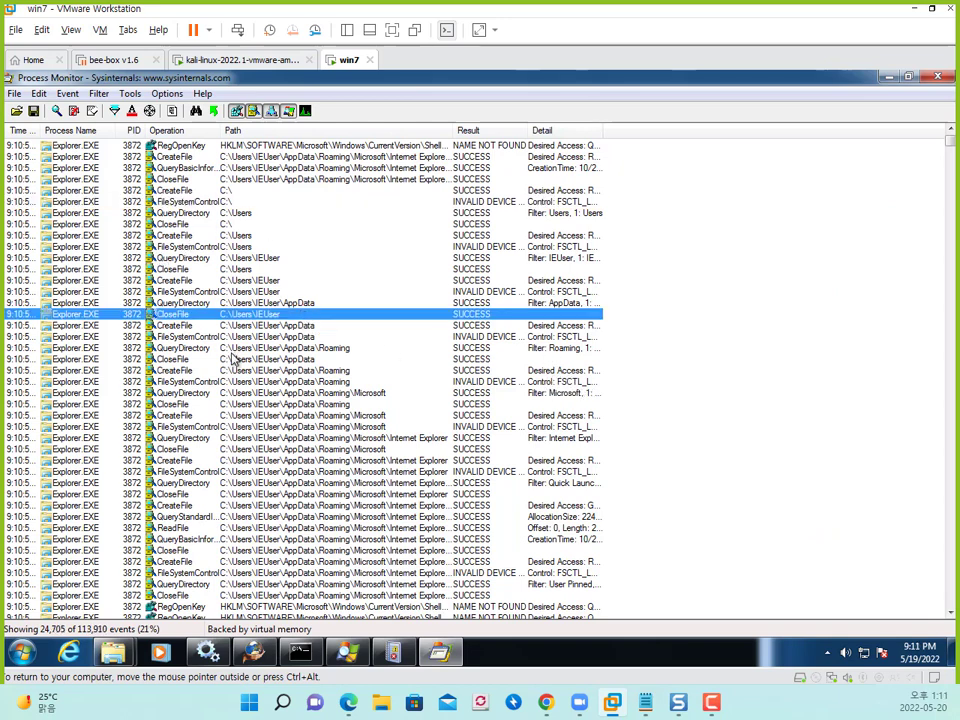
{"action": "left_click", "coordinate": [521, 258]}
{"action": "left_click", "coordinate": [683, 226]}
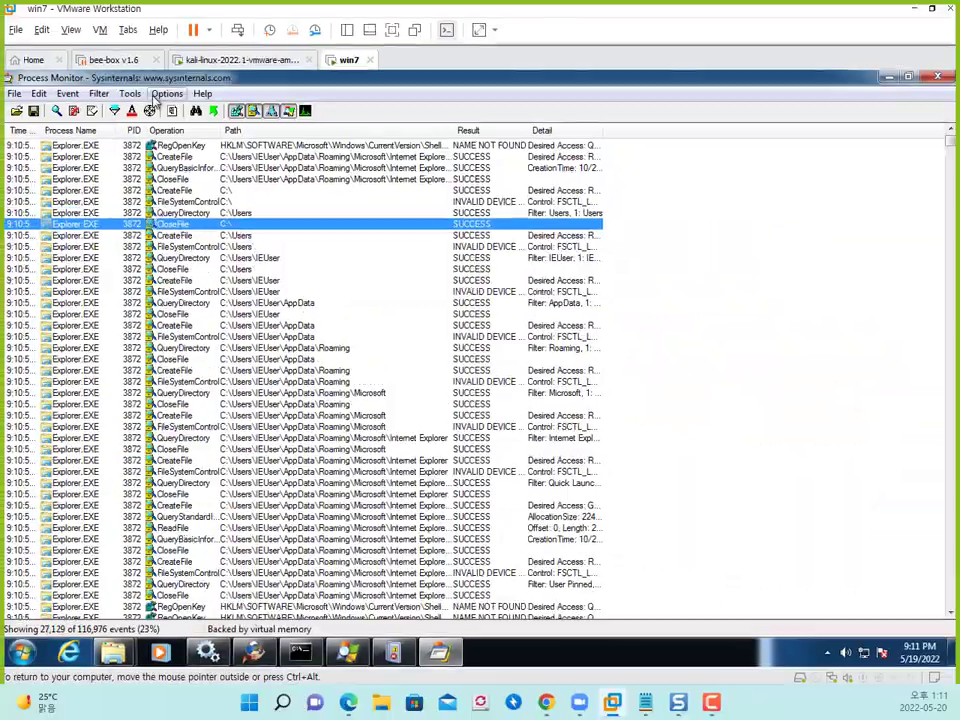
{"action": "left_click", "coordinate": [193, 111]}
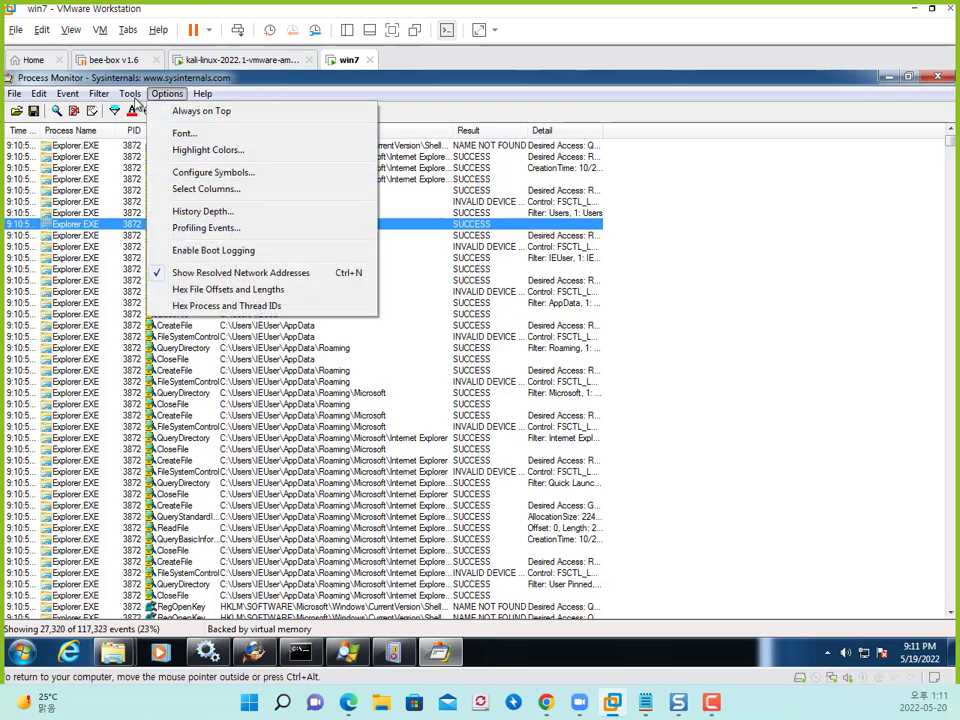
{"action": "mouse_move", "coordinate": [131, 95]}
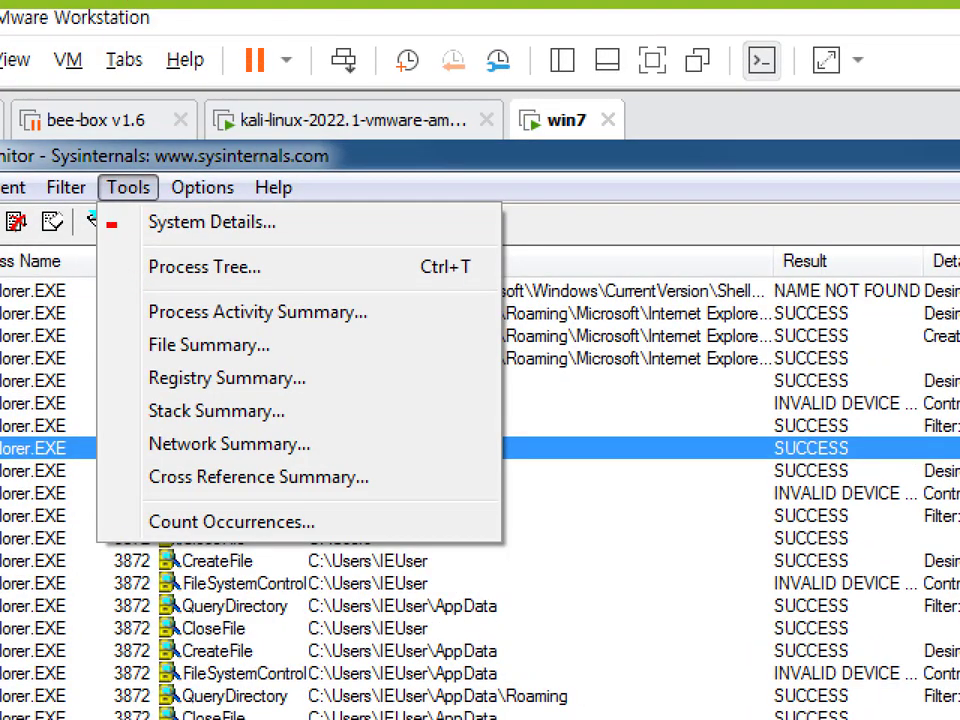
{"action": "mouse_move", "coordinate": [108, 225]}
{"action": "left_mouse_down"}
{"action": "mouse_move", "coordinate": [527, 302]}
{"action": "mouse_move", "coordinate": [484, 373]}
{"action": "left_mouse_up"}
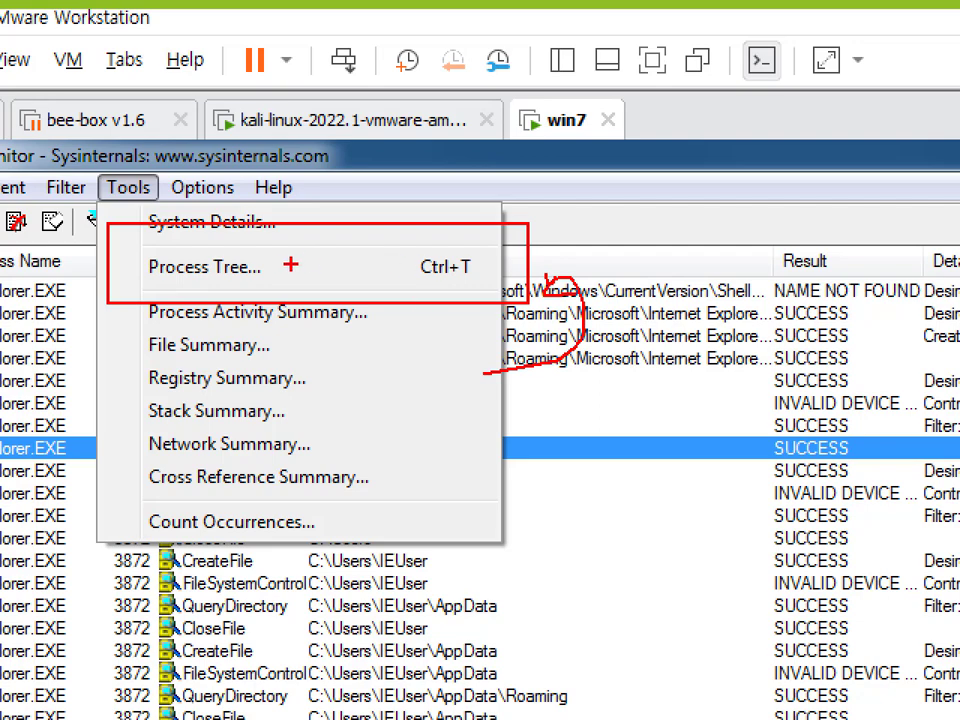
{"action": "left_click_drag", "start_coordinate": [290, 264], "coordinate": [191, 305]}
{"action": "key", "text": "Escape"}
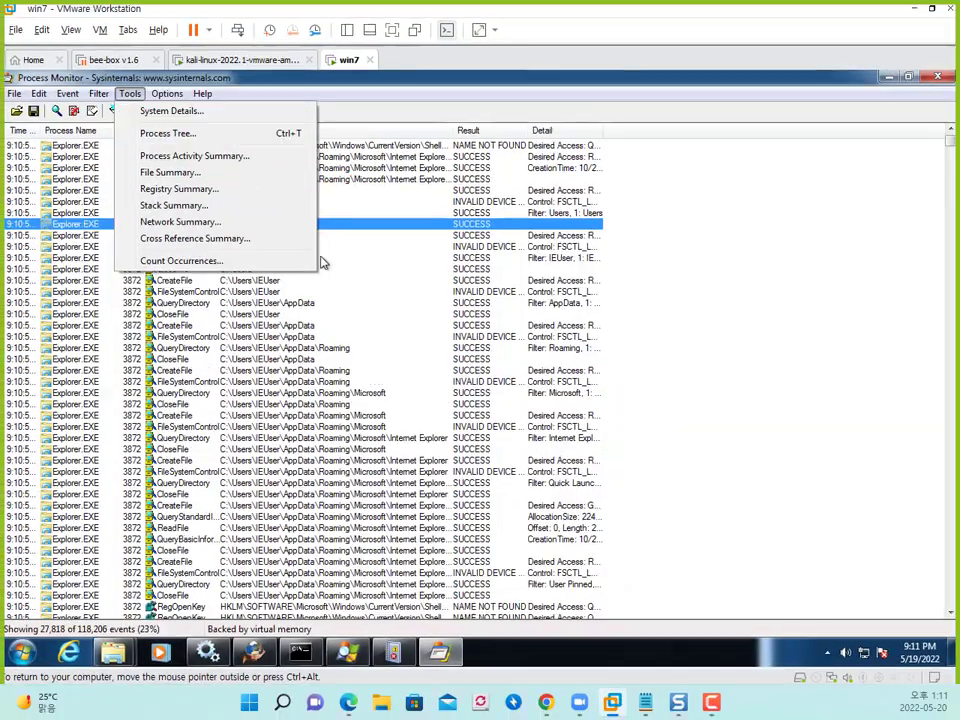
{"action": "left_click", "coordinate": [524, 516]}
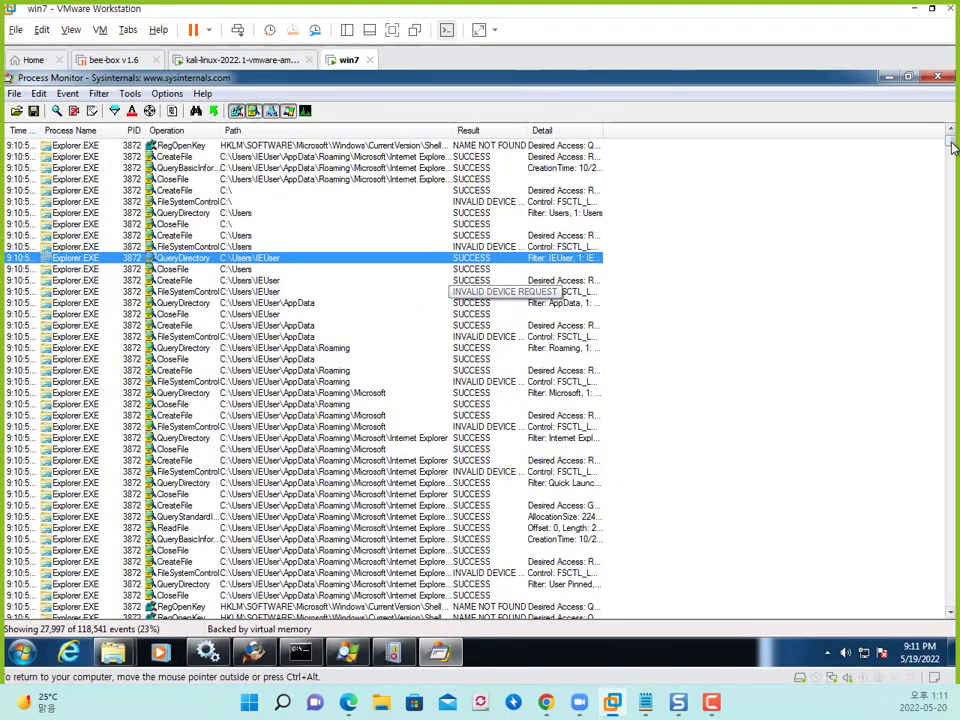
{"action": "left_click_drag", "start_coordinate": [950, 141], "coordinate": [955, 110]}
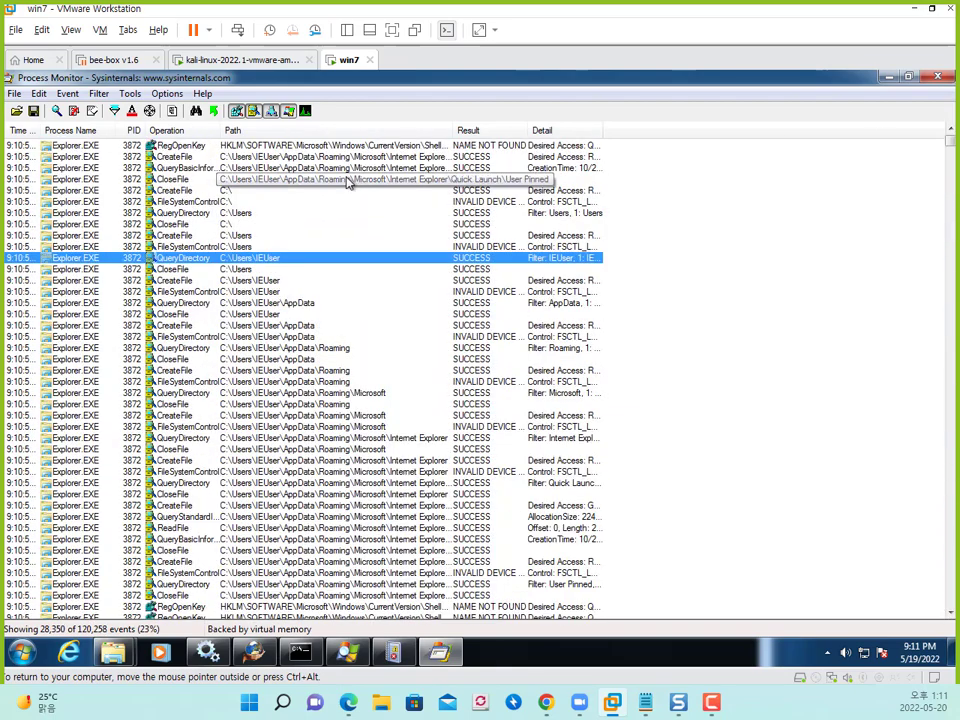
{"action": "left_click", "coordinate": [270, 213]}
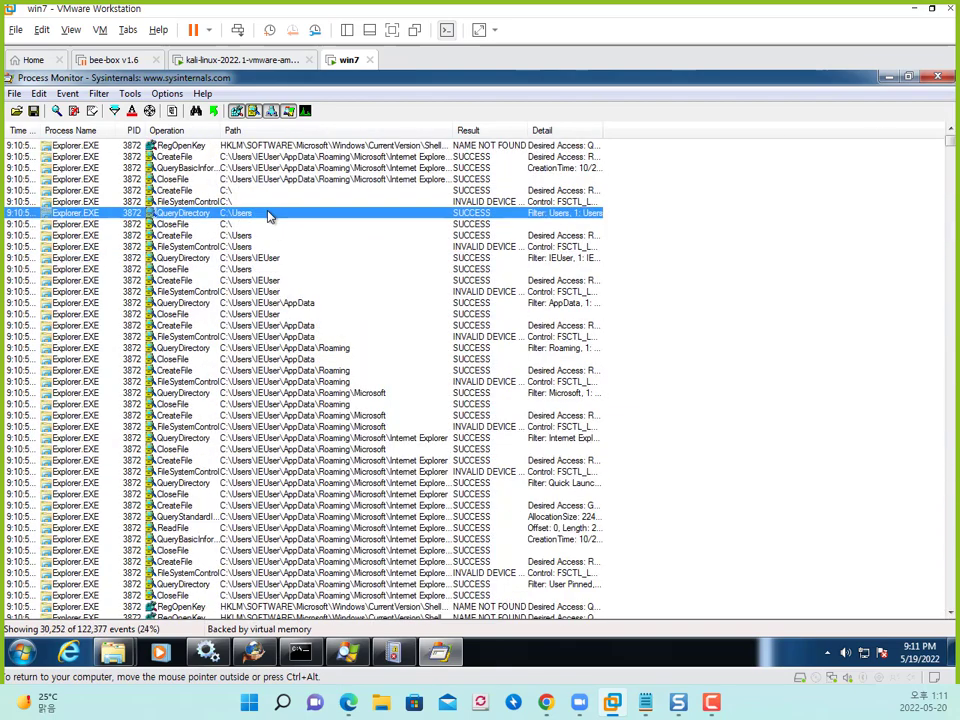
{"action": "left_click", "coordinate": [130, 93]}
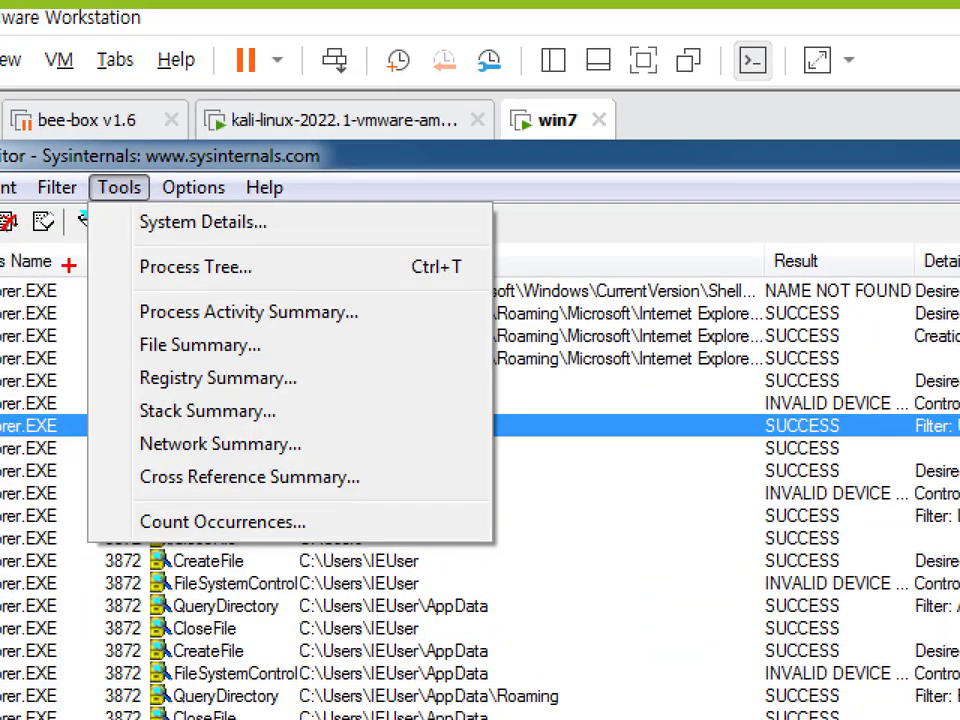
{"action": "mouse_move", "coordinate": [75, 237]}
{"action": "left_mouse_down"}
{"action": "mouse_move", "coordinate": [587, 300]}
{"action": "mouse_move", "coordinate": [611, 263]}
{"action": "mouse_move", "coordinate": [584, 254]}
{"action": "mouse_move", "coordinate": [602, 312]}
{"action": "left_mouse_up"}
{"action": "key", "text": "Escape"}
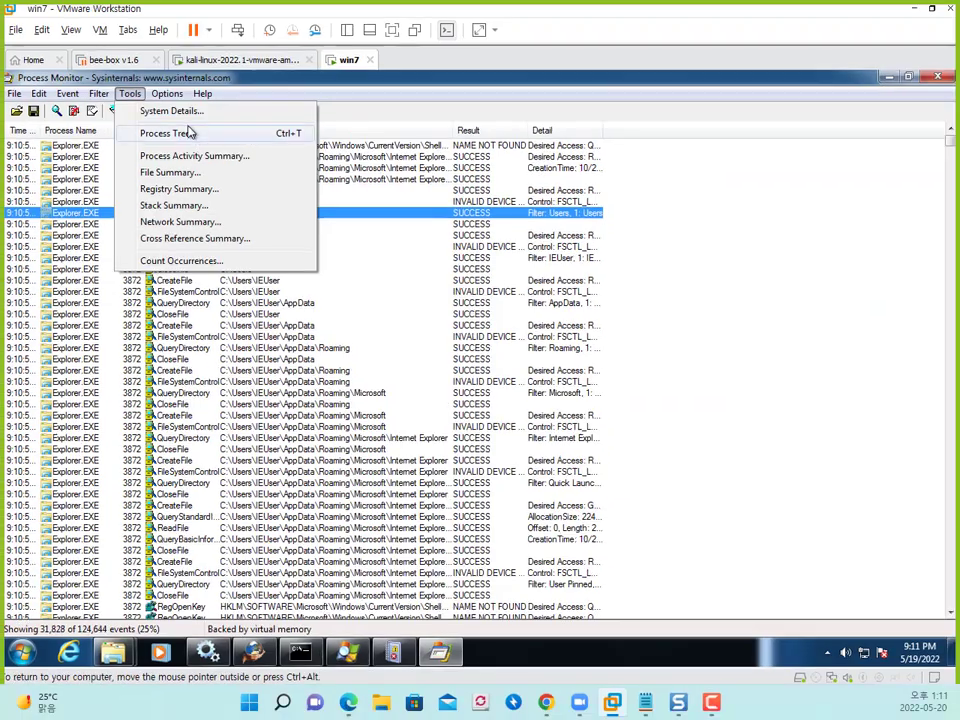
{"action": "mouse_move", "coordinate": [203, 93]}
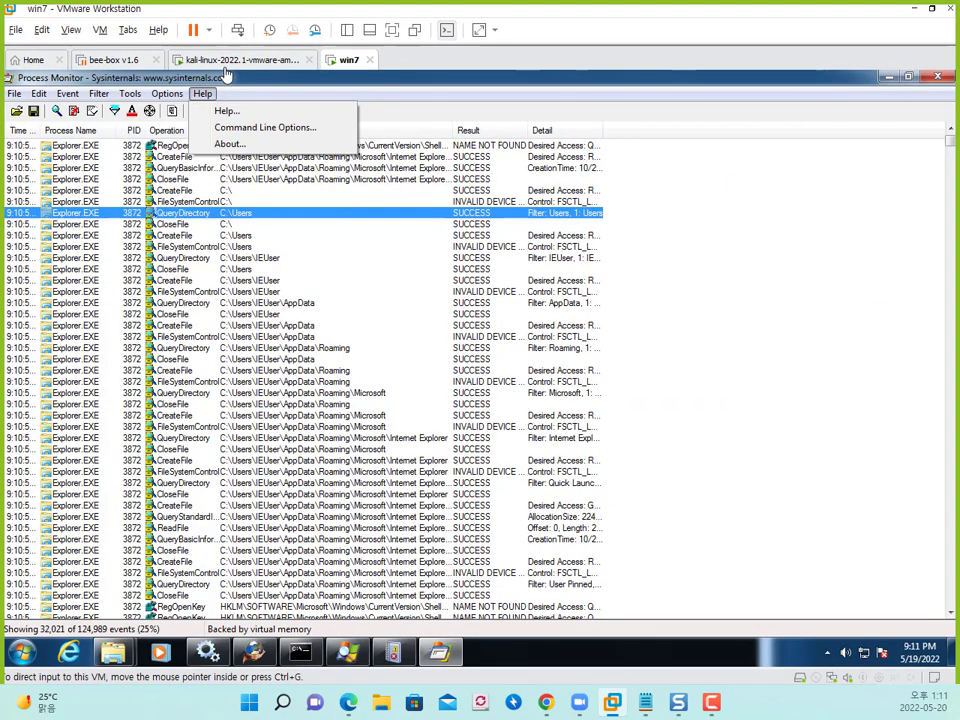
Switch to the kali-linux-2022.1 virtual machine.
{"action": "left_click", "coordinate": [226, 62]}
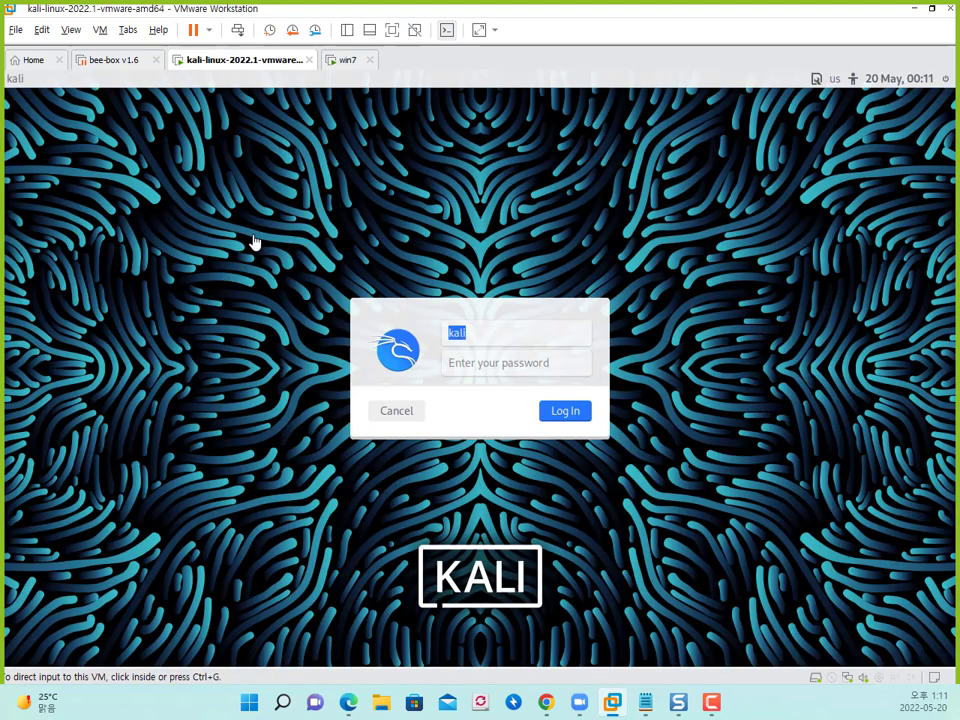
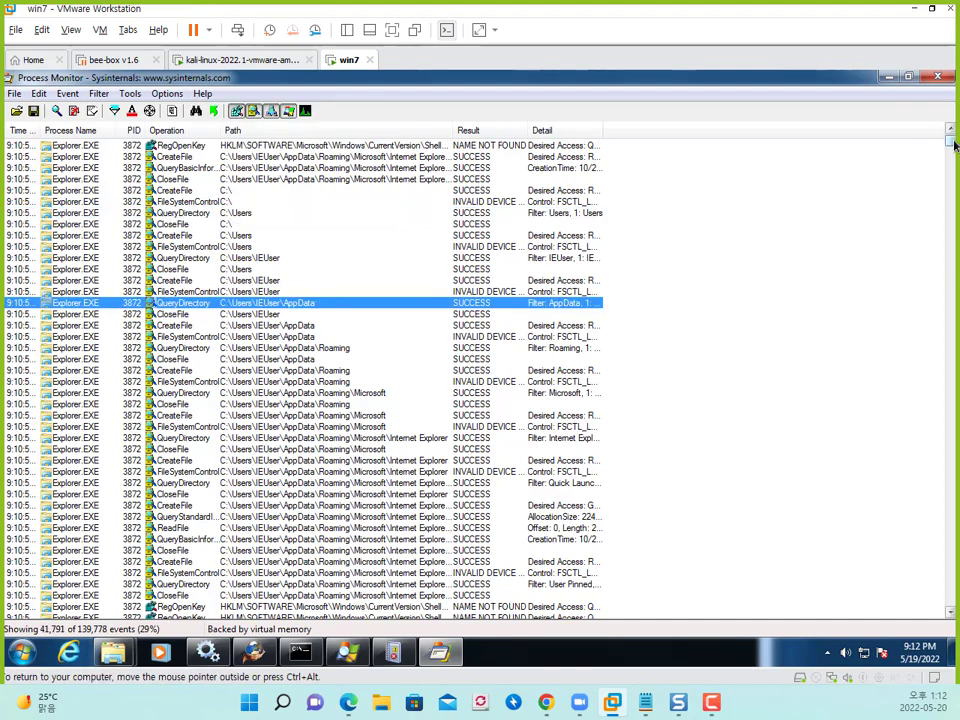
Examine the hfs_2.3b.exe file events, including the hfs.events directory query, near the end of the Process Monitor capture.
{"action": "left_click_drag", "start_coordinate": [949, 143], "coordinate": [952, 613]}
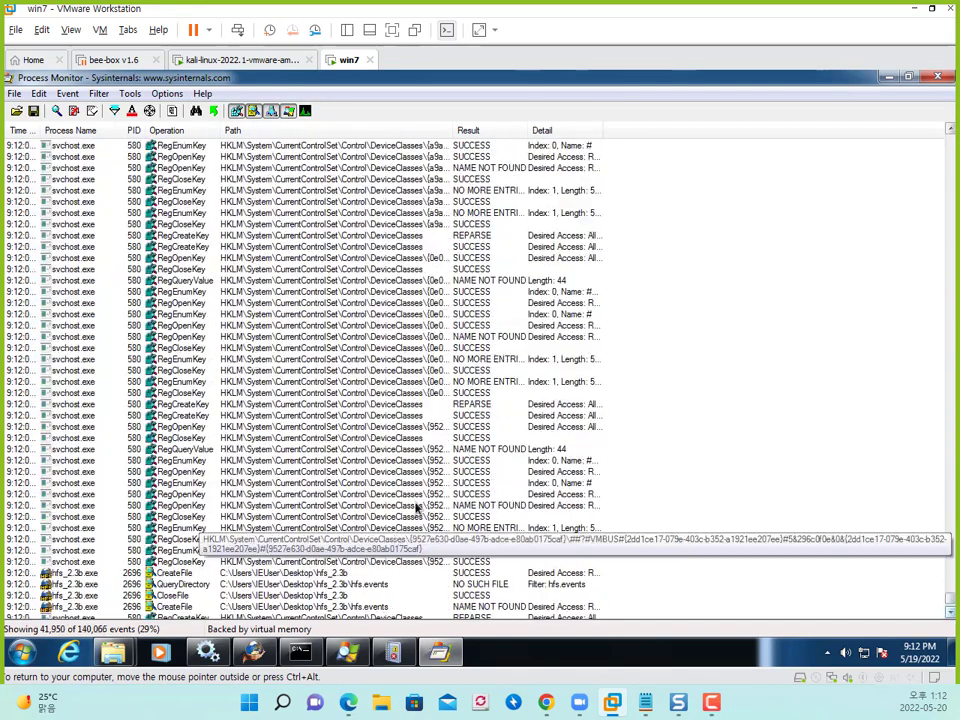
{"action": "left_click", "coordinate": [358, 584]}
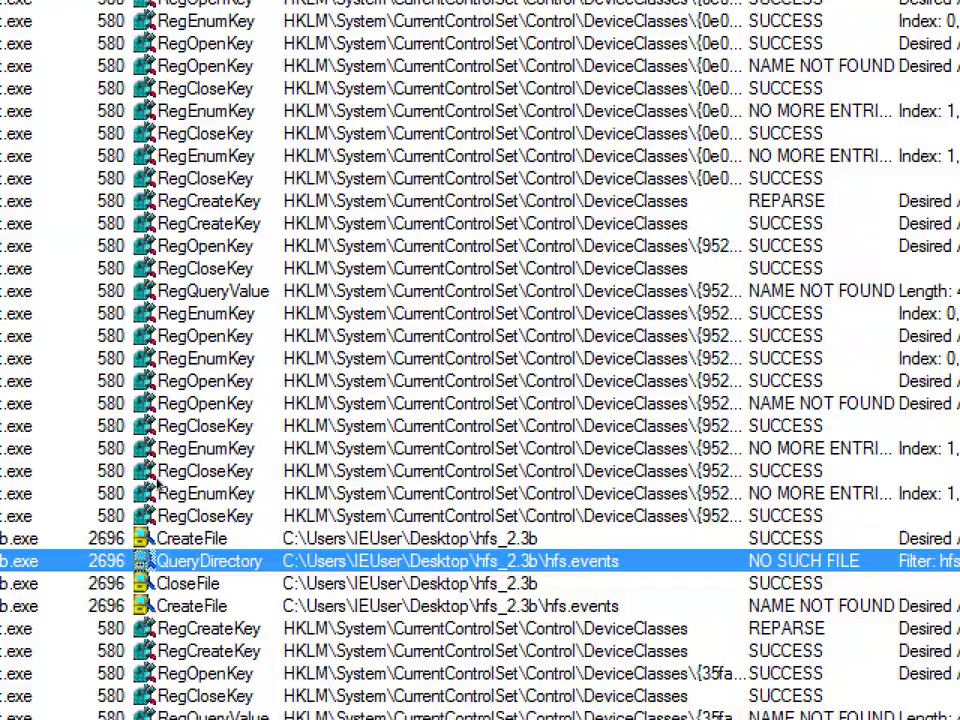
{"action": "left_click", "coordinate": [165, 505]}
{"action": "left_click_drag", "start_coordinate": [220, 471], "coordinate": [855, 611]}
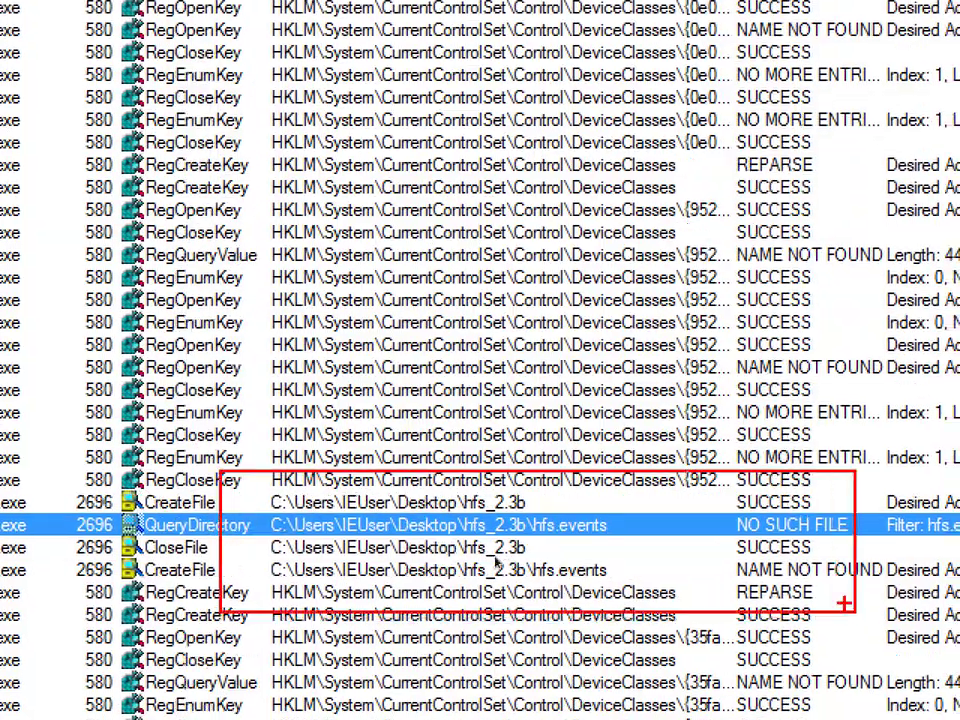
{"action": "mouse_move", "coordinate": [743, 524]}
{"action": "left_mouse_down"}
{"action": "mouse_move", "coordinate": [797, 509]}
{"action": "mouse_move", "coordinate": [762, 574]}
{"action": "left_mouse_up"}
{"action": "key", "text": "Escape"}
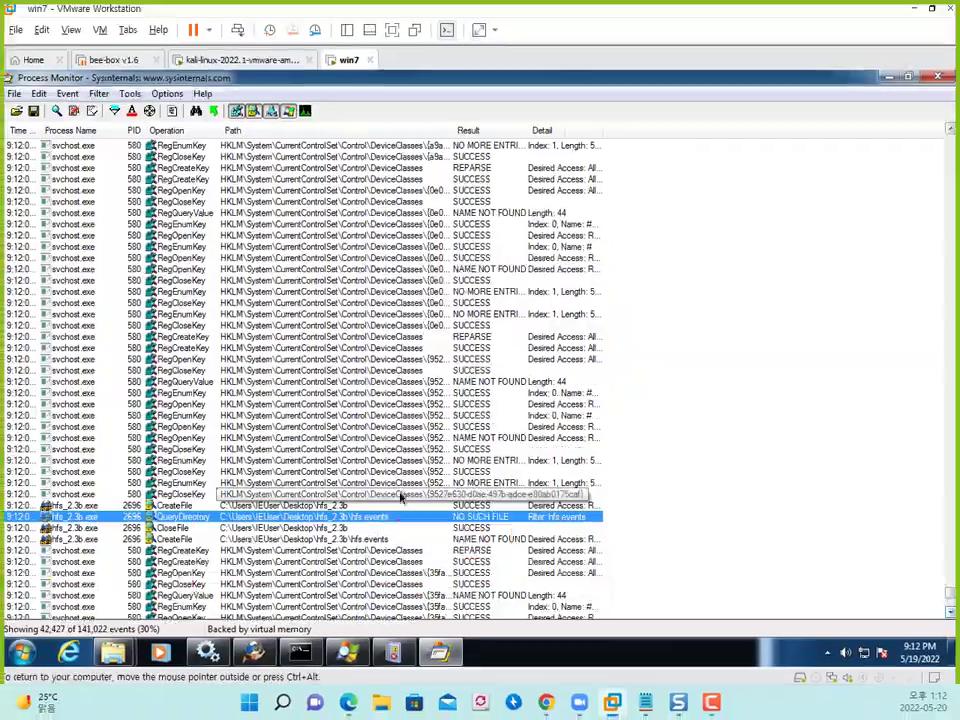
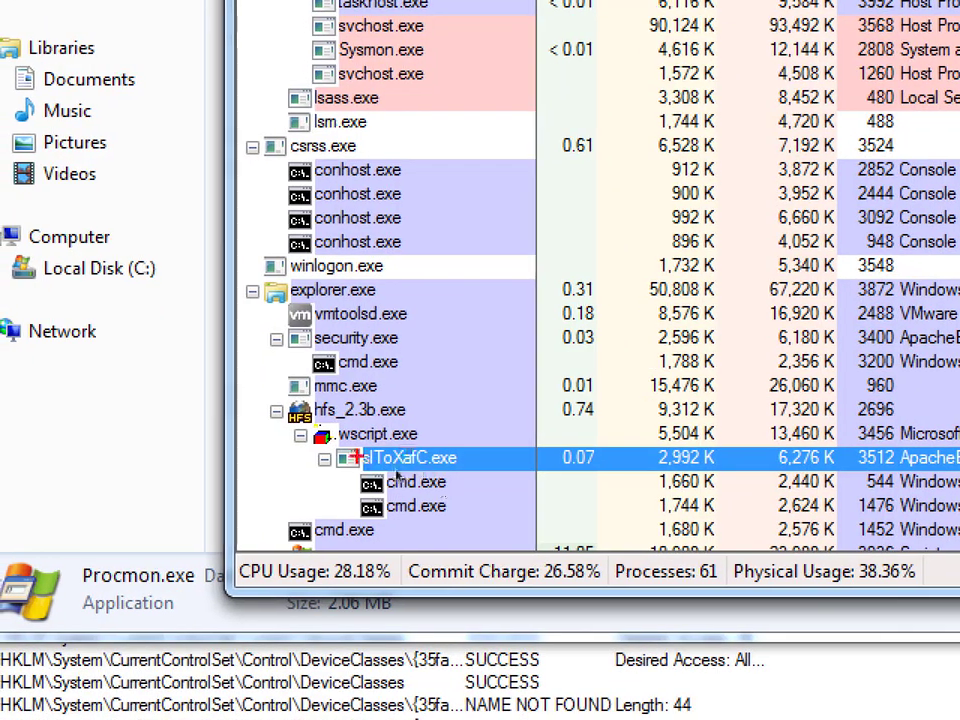
Examine slToXafC.exe and its child cmd.exe processes in the Process Explorer tree.
{"action": "mouse_move", "coordinate": [336, 444]}
{"action": "left_mouse_down"}
{"action": "mouse_move", "coordinate": [487, 468]}
{"action": "mouse_move", "coordinate": [459, 497]}
{"action": "mouse_move", "coordinate": [481, 496]}
{"action": "left_mouse_up"}
{"action": "mouse_move", "coordinate": [366, 521]}
{"action": "left_mouse_down"}
{"action": "mouse_move", "coordinate": [453, 523]}
{"action": "mouse_move", "coordinate": [357, 495]}
{"action": "left_mouse_up"}
{"action": "left_click_drag", "start_coordinate": [489, 510], "coordinate": [527, 518]}
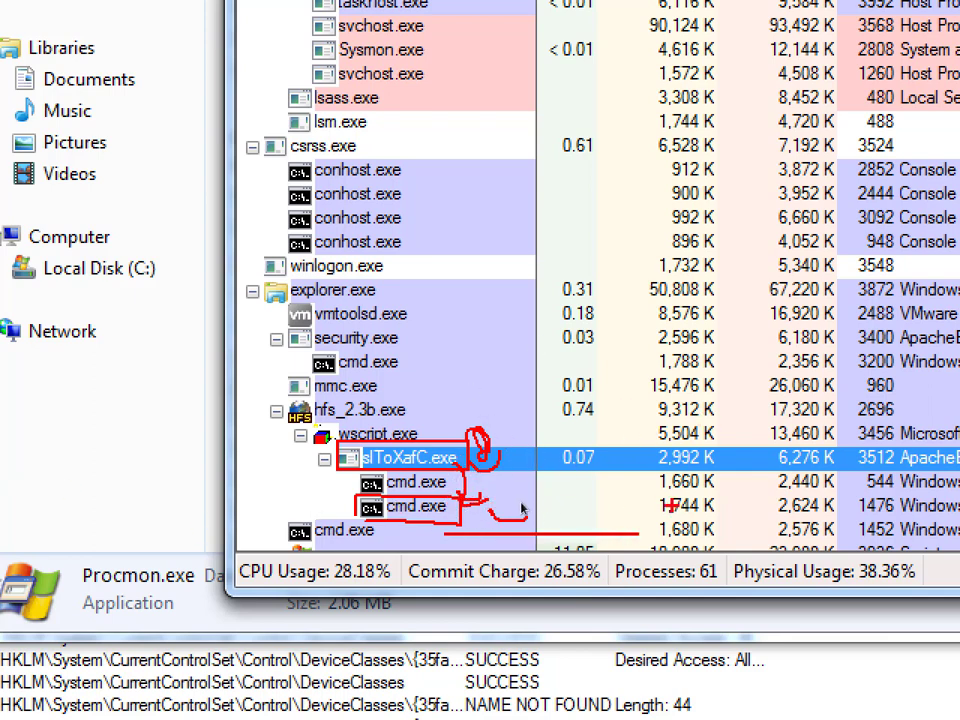
{"action": "mouse_move", "coordinate": [565, 518]}
{"action": "left_mouse_down"}
{"action": "mouse_move", "coordinate": [880, 470]}
{"action": "mouse_move", "coordinate": [898, 395]}
{"action": "left_mouse_up"}
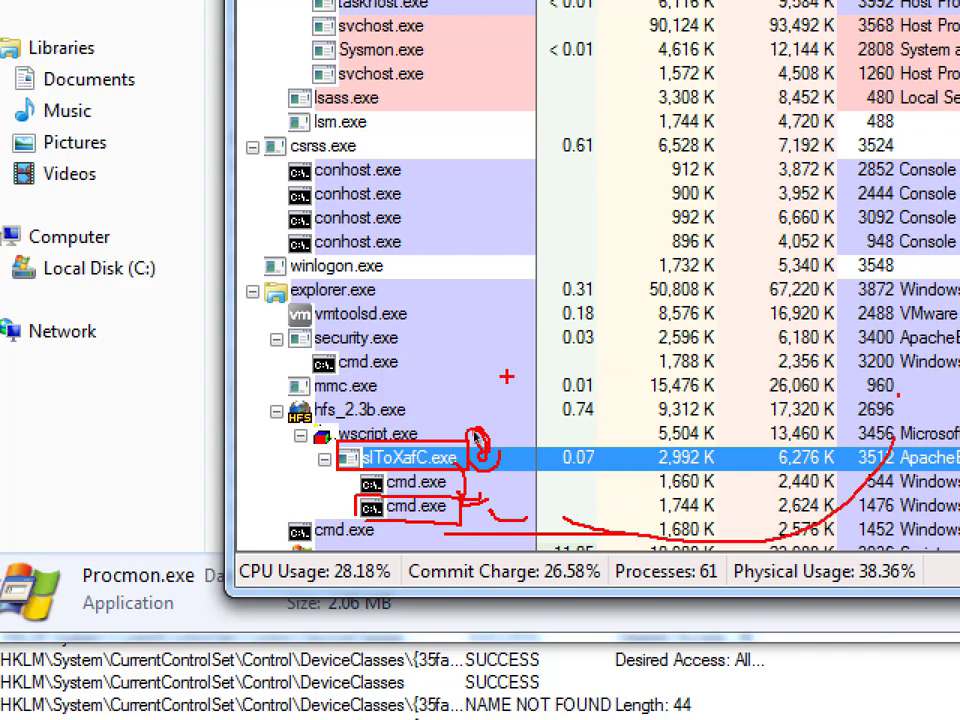
{"action": "key", "text": "Escape"}
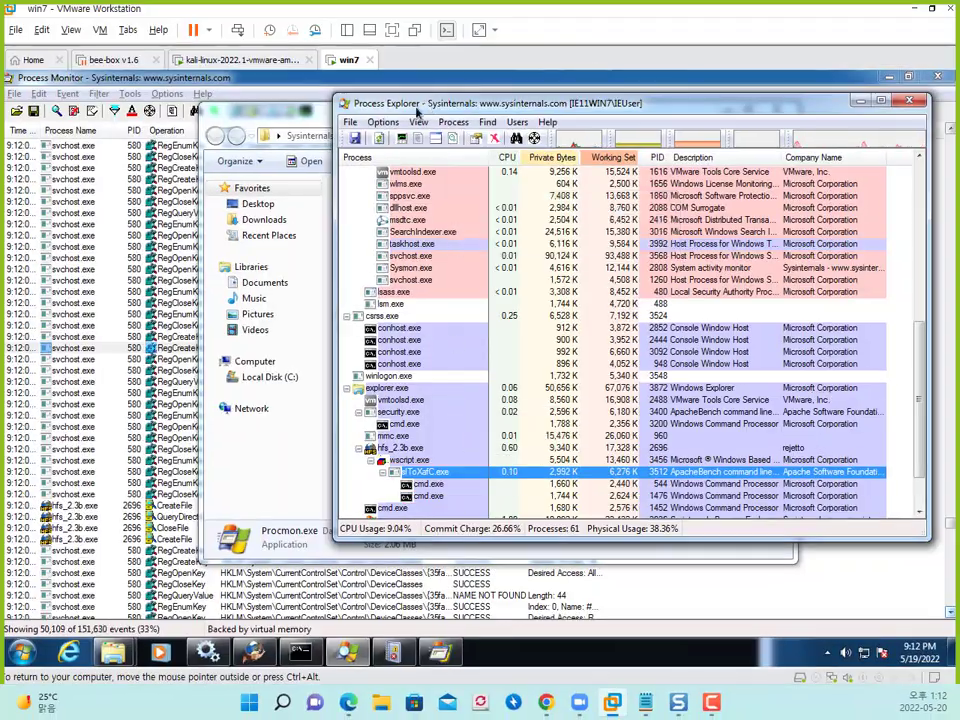
Shift the Process Explorer window aside, minimize the SysinternalsSuite_old folder window and inspect the slToXafC.exe row's PID and description.
{"action": "left_click_drag", "start_coordinate": [451, 104], "coordinate": [508, 105]}
{"action": "left_click_drag", "start_coordinate": [373, 112], "coordinate": [385, 112]}
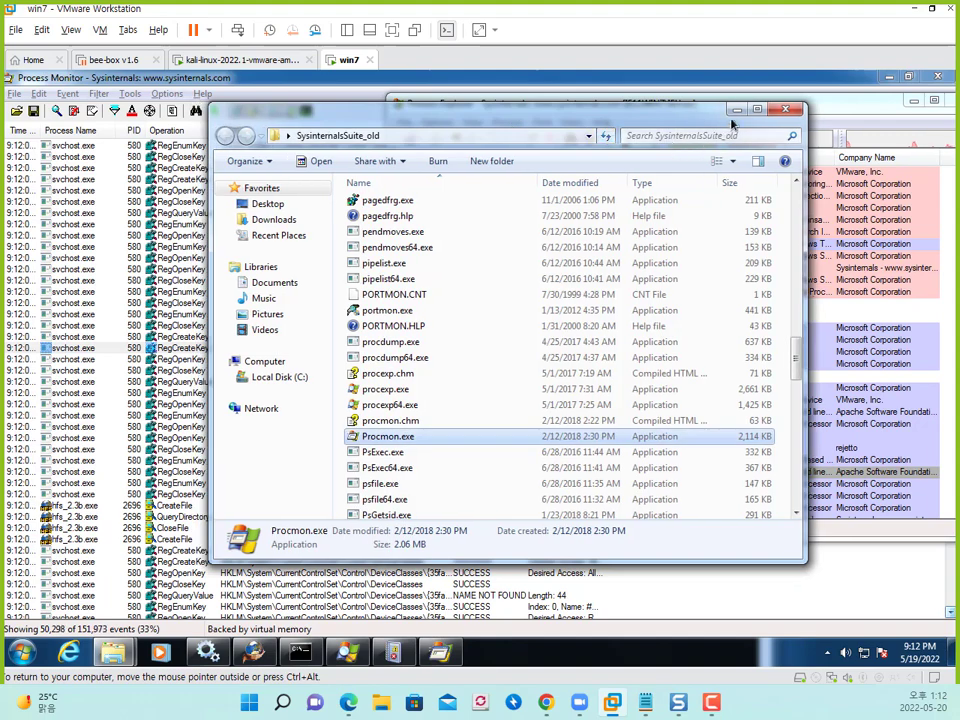
{"action": "left_click", "coordinate": [735, 112]}
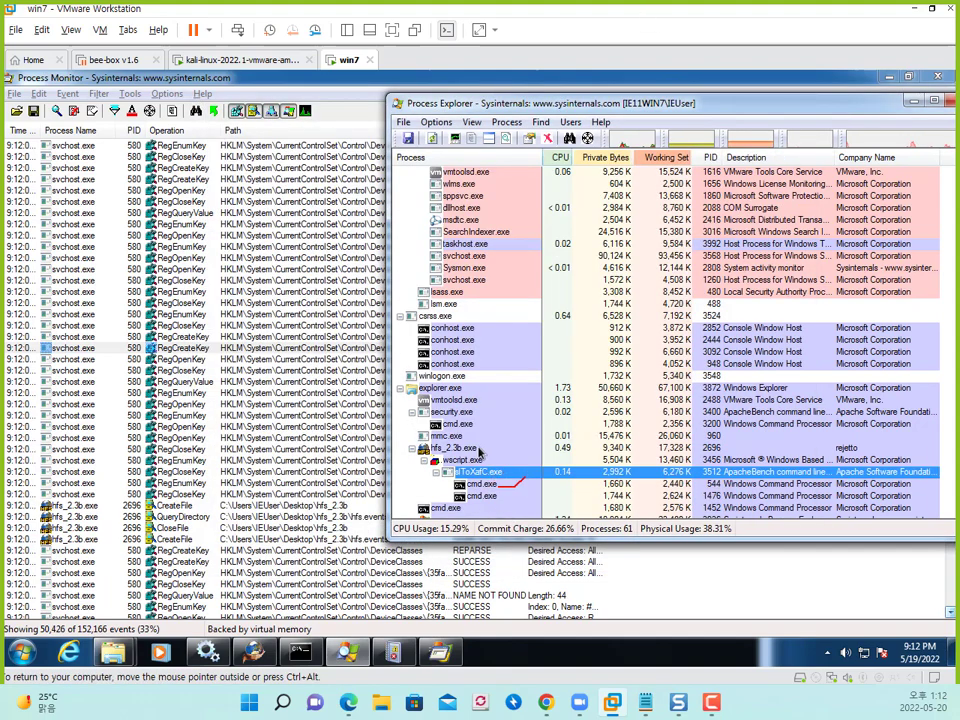
{"action": "mouse_move", "coordinate": [479, 452]}
{"action": "left_mouse_down"}
{"action": "mouse_move", "coordinate": [490, 480]}
{"action": "mouse_move", "coordinate": [727, 484]}
{"action": "left_mouse_up"}
{"action": "left_click_drag", "start_coordinate": [491, 395], "coordinate": [512, 456]}
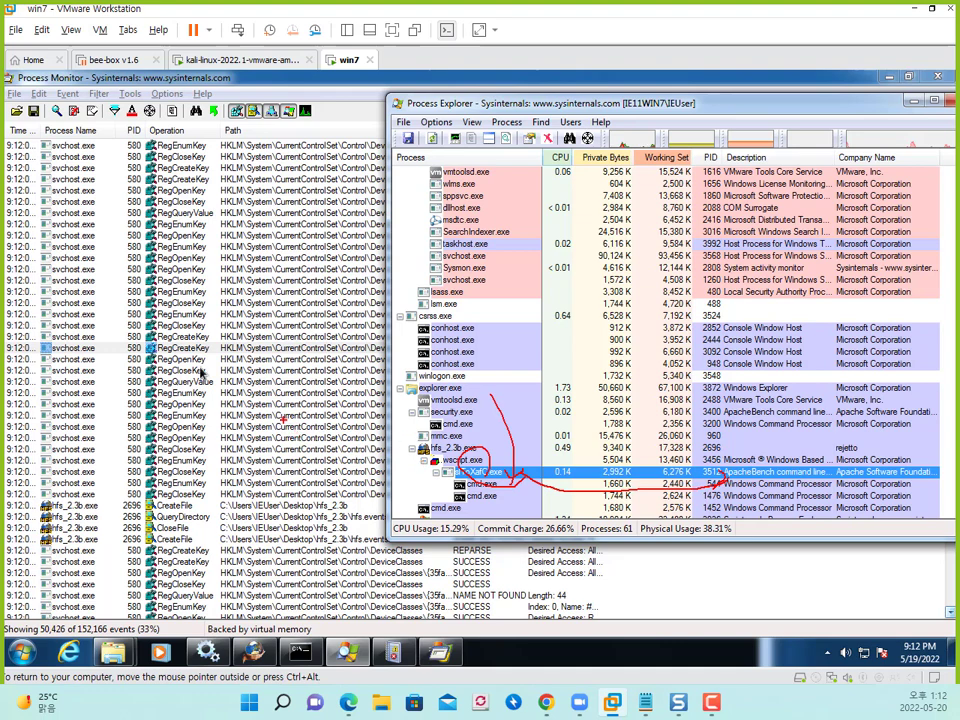
{"action": "key", "text": "Escape"}
Bring Process Monitor forward, open its Process Tree and select the net1.exe process beneath hfs_2.3b.exe.
{"action": "left_click", "coordinate": [168, 349]}
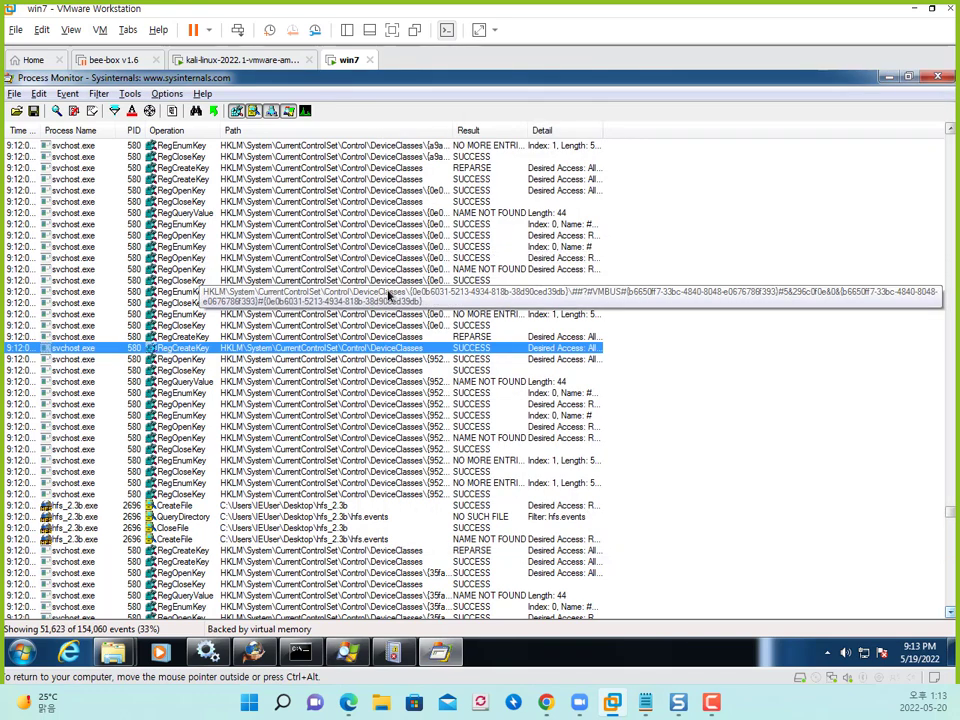
{"action": "left_click", "coordinate": [268, 291]}
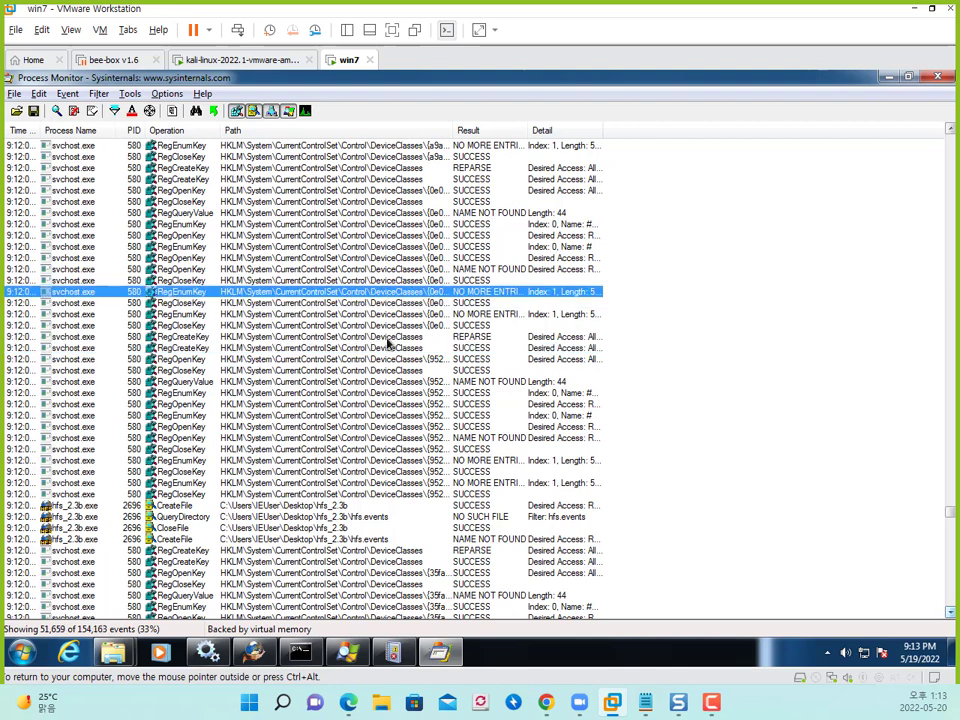
{"action": "left_click", "coordinate": [130, 93]}
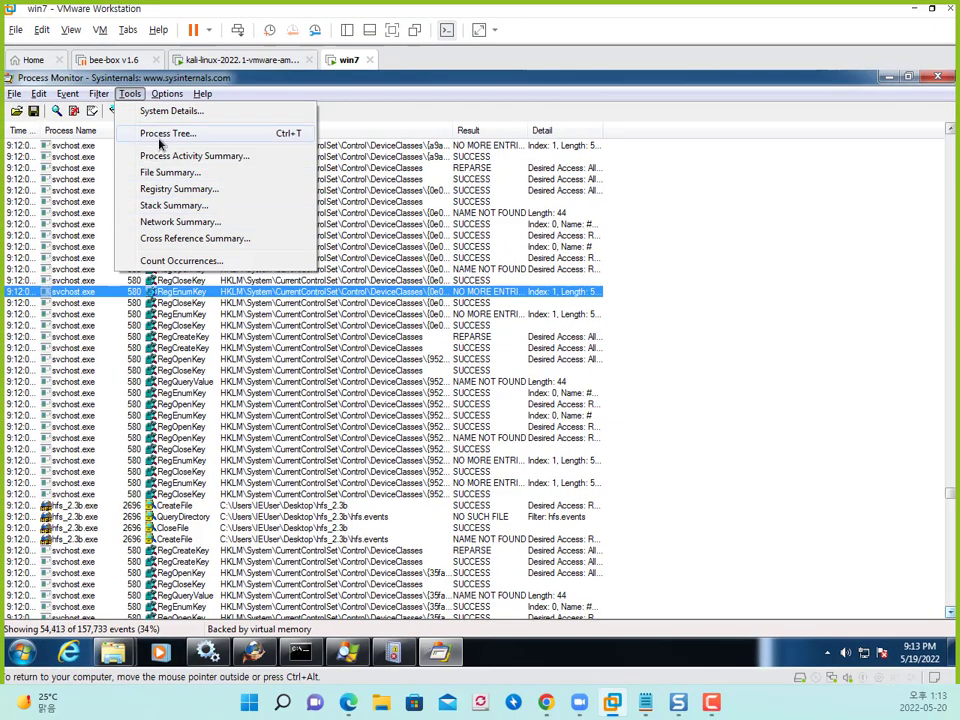
{"action": "left_click", "coordinate": [165, 136]}
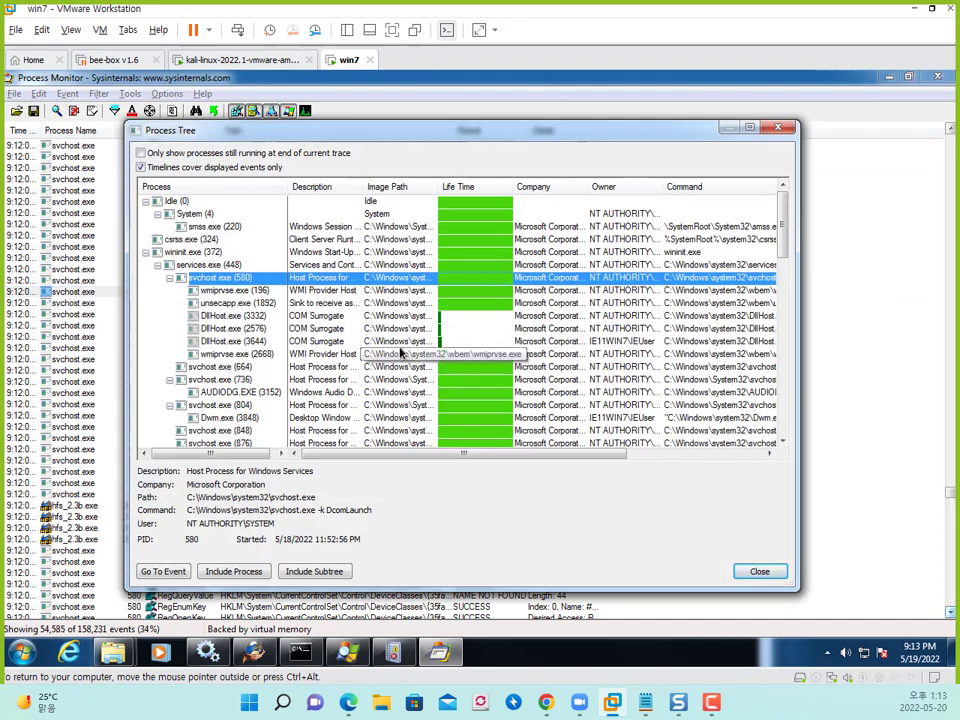
{"action": "scroll", "coordinate": [400, 352], "scroll_direction": "down", "scroll_amount": 3}
{"action": "scroll", "coordinate": [400, 352], "scroll_direction": "down", "scroll_amount": 3}
{"action": "scroll", "coordinate": [400, 352], "scroll_direction": "down", "scroll_amount": 5}
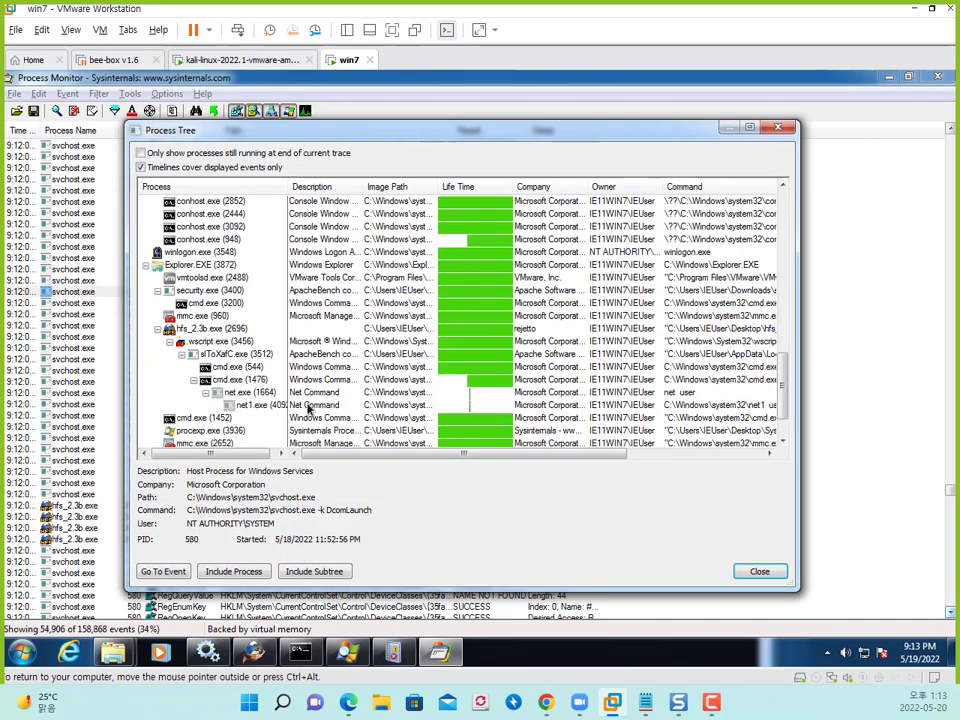
{"action": "left_click", "coordinate": [305, 405]}
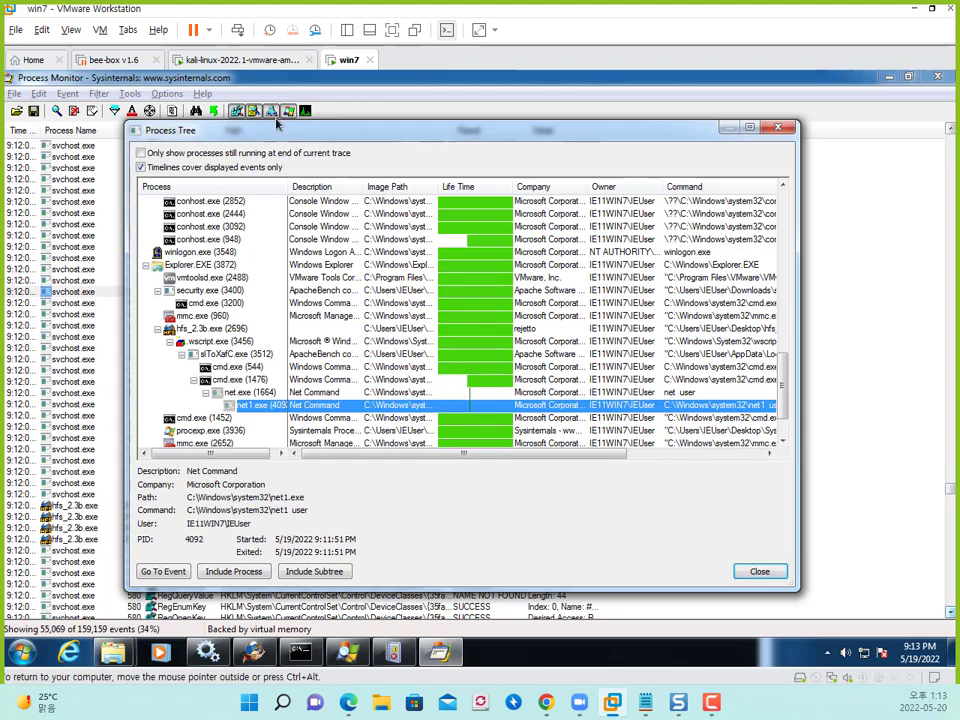
Reposition the Process Tree window and examine the chain from cmd.exe (1476) through net.exe to net1.exe.
{"action": "left_click_drag", "start_coordinate": [275, 133], "coordinate": [355, 106]}
{"action": "key", "text": "ctrl+1"}
{"action": "left_click", "coordinate": [286, 302]}
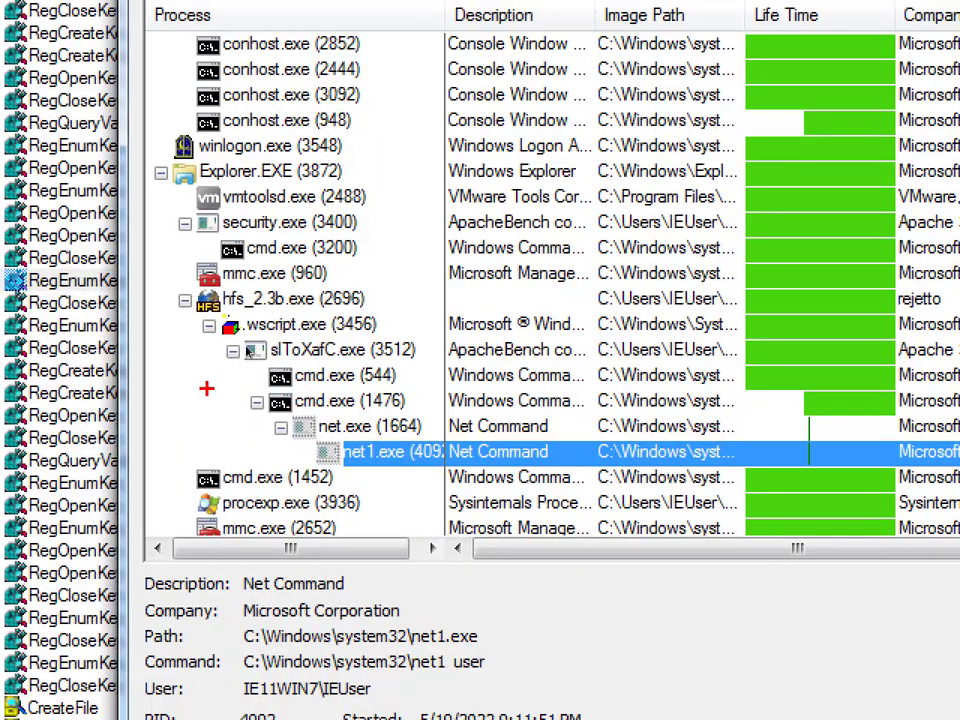
{"action": "left_click_drag", "start_coordinate": [204, 386], "coordinate": [566, 479]}
{"action": "mouse_move", "coordinate": [578, 427]}
{"action": "left_mouse_down"}
{"action": "mouse_move", "coordinate": [599, 441]}
{"action": "mouse_move", "coordinate": [562, 466]}
{"action": "left_mouse_up"}
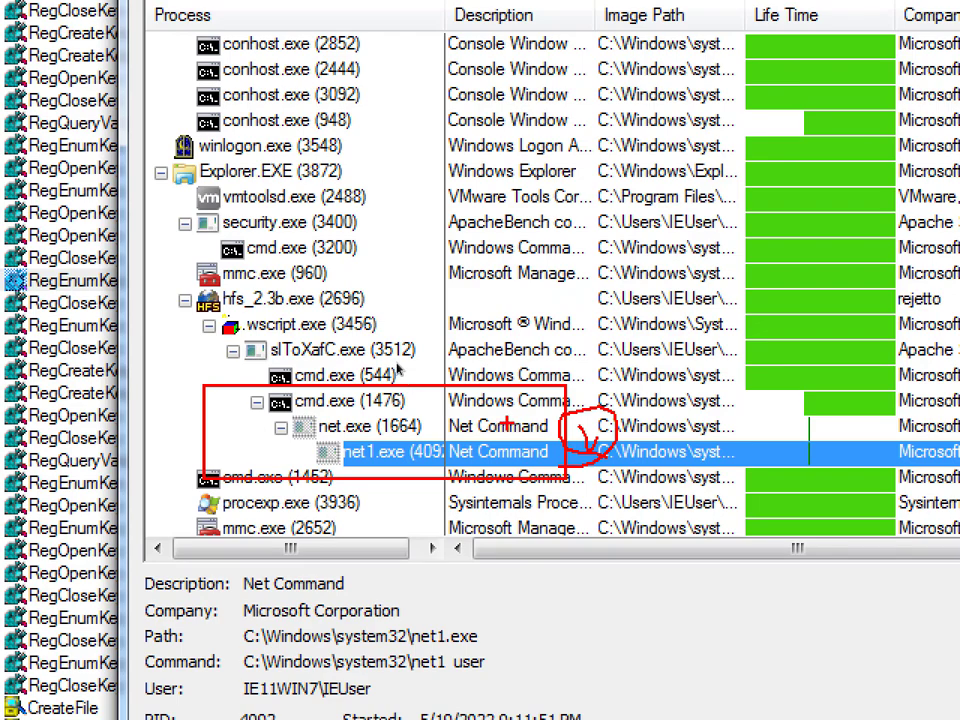
{"action": "key", "text": "Escape"}
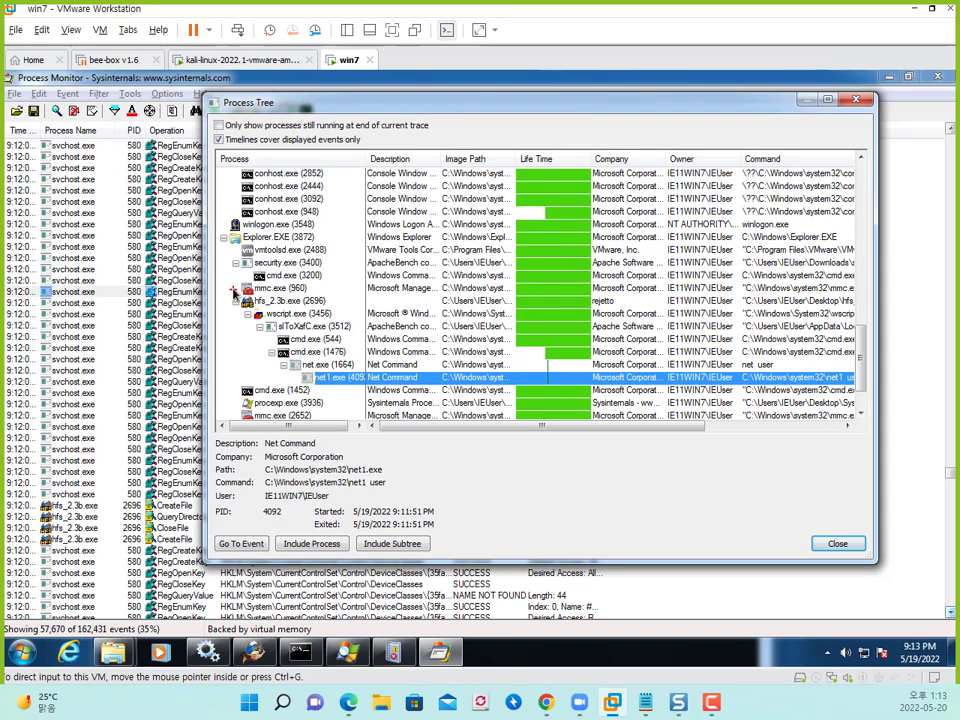
Examine the hfs_2.3b.exe subtree, the net1.exe details and the Include Process and Include Subtree options in the Process Tree.
{"action": "mouse_move", "coordinate": [233, 290]}
{"action": "left_mouse_down"}
{"action": "mouse_move", "coordinate": [640, 390]}
{"action": "mouse_move", "coordinate": [886, 394]}
{"action": "left_mouse_up"}
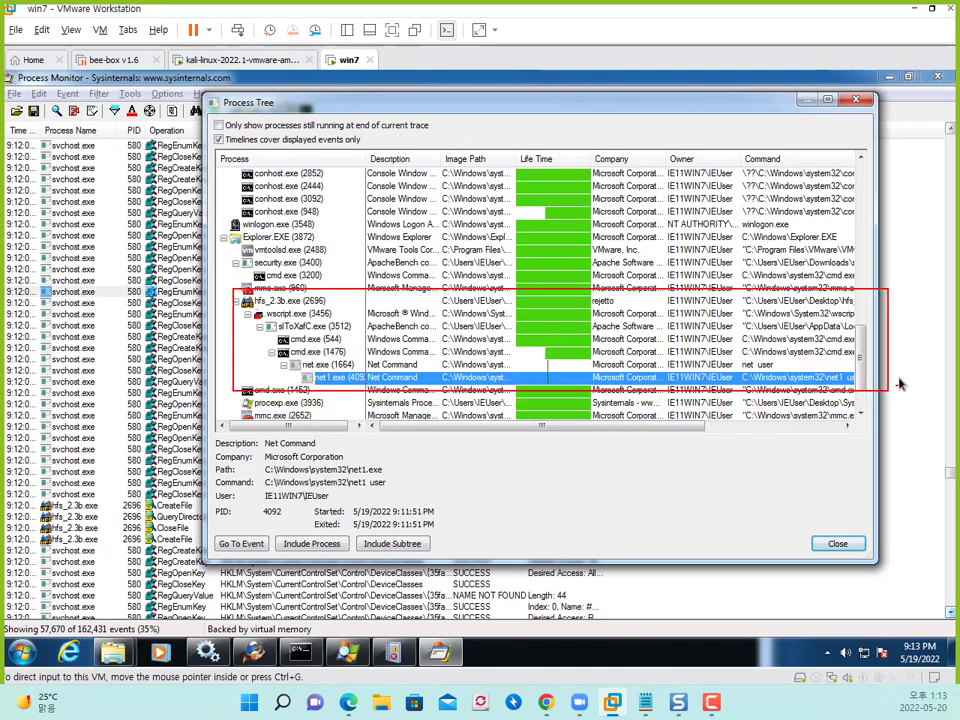
{"action": "mouse_move", "coordinate": [914, 338]}
{"action": "left_mouse_down"}
{"action": "mouse_move", "coordinate": [926, 314]}
{"action": "mouse_move", "coordinate": [825, 399]}
{"action": "left_mouse_up"}
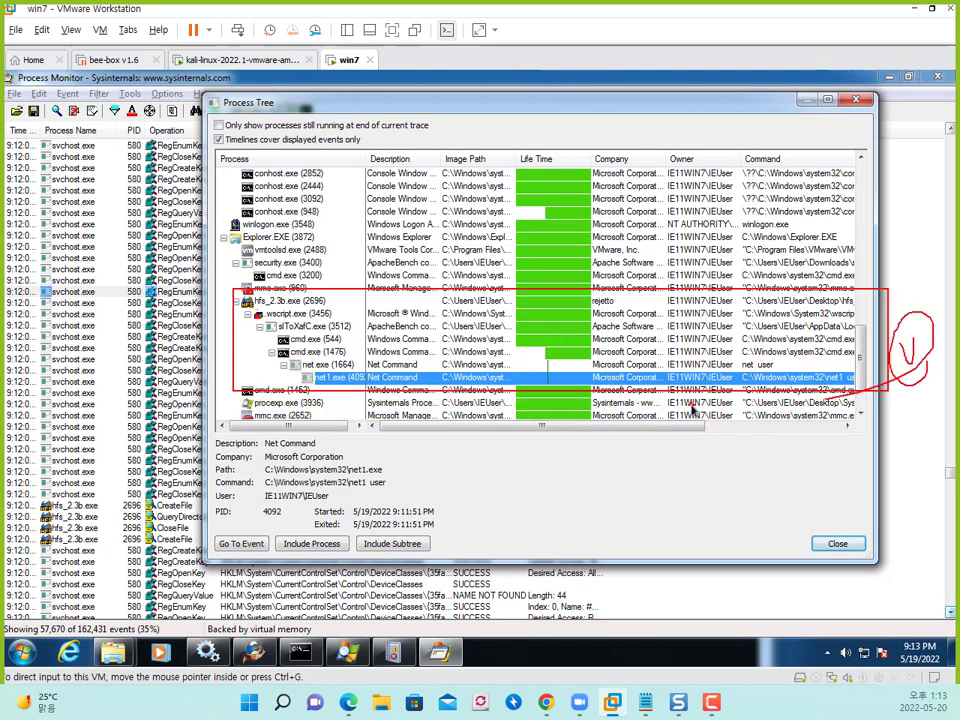
{"action": "mouse_move", "coordinate": [339, 556]}
{"action": "left_mouse_down"}
{"action": "mouse_move", "coordinate": [275, 530]}
{"action": "mouse_move", "coordinate": [350, 560]}
{"action": "mouse_move", "coordinate": [390, 490]}
{"action": "mouse_move", "coordinate": [447, 534]}
{"action": "mouse_move", "coordinate": [442, 562]}
{"action": "mouse_move", "coordinate": [491, 518]}
{"action": "left_mouse_up"}
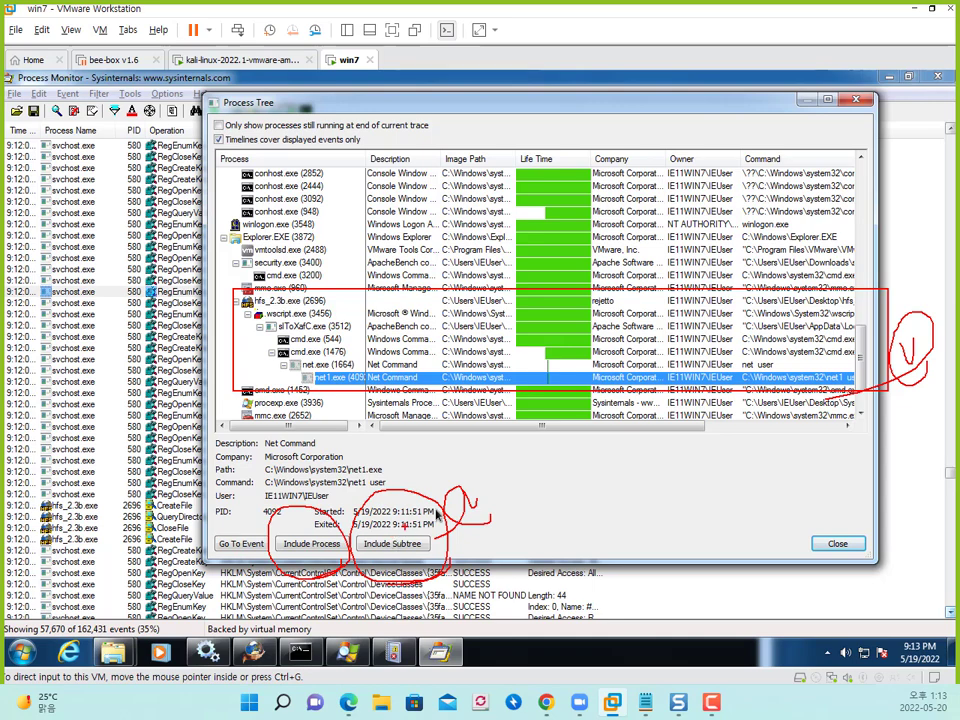
{"action": "mouse_move", "coordinate": [241, 467]}
{"action": "left_mouse_down"}
{"action": "mouse_move", "coordinate": [487, 580]}
{"action": "mouse_move", "coordinate": [522, 574]}
{"action": "left_mouse_up"}
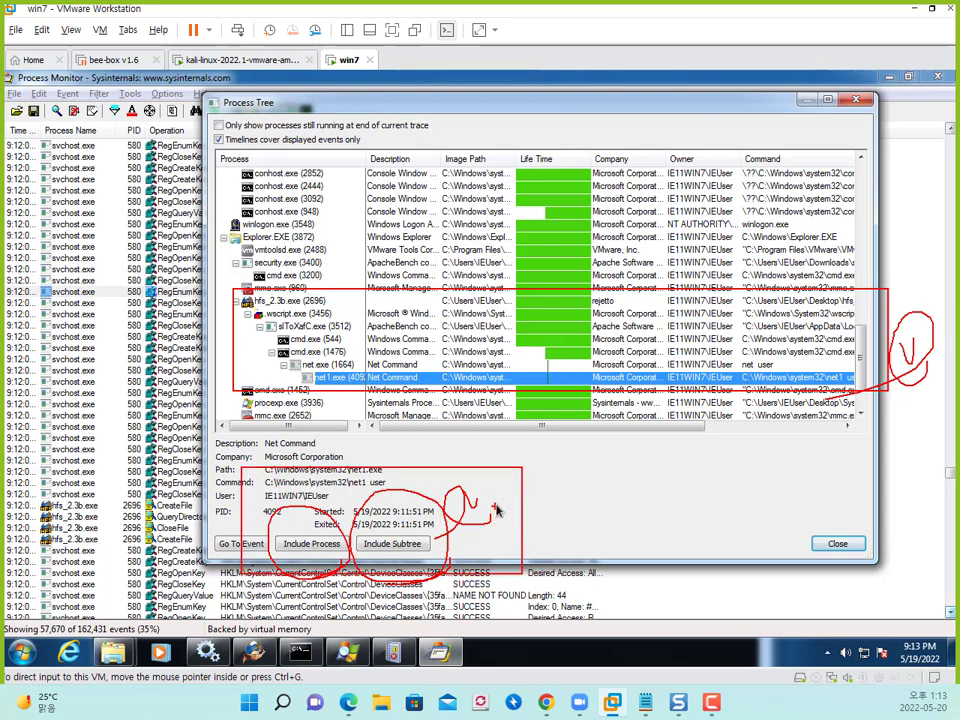
{"action": "left_click_drag", "start_coordinate": [497, 507], "coordinate": [456, 519]}
{"action": "mouse_move", "coordinate": [252, 285]}
{"action": "left_mouse_down"}
{"action": "mouse_move", "coordinate": [243, 358]}
{"action": "mouse_move", "coordinate": [371, 313]}
{"action": "mouse_move", "coordinate": [380, 396]}
{"action": "left_mouse_up"}
{"action": "mouse_move", "coordinate": [351, 545]}
{"action": "left_mouse_down"}
{"action": "mouse_move", "coordinate": [305, 592]}
{"action": "mouse_move", "coordinate": [293, 576]}
{"action": "left_mouse_up"}
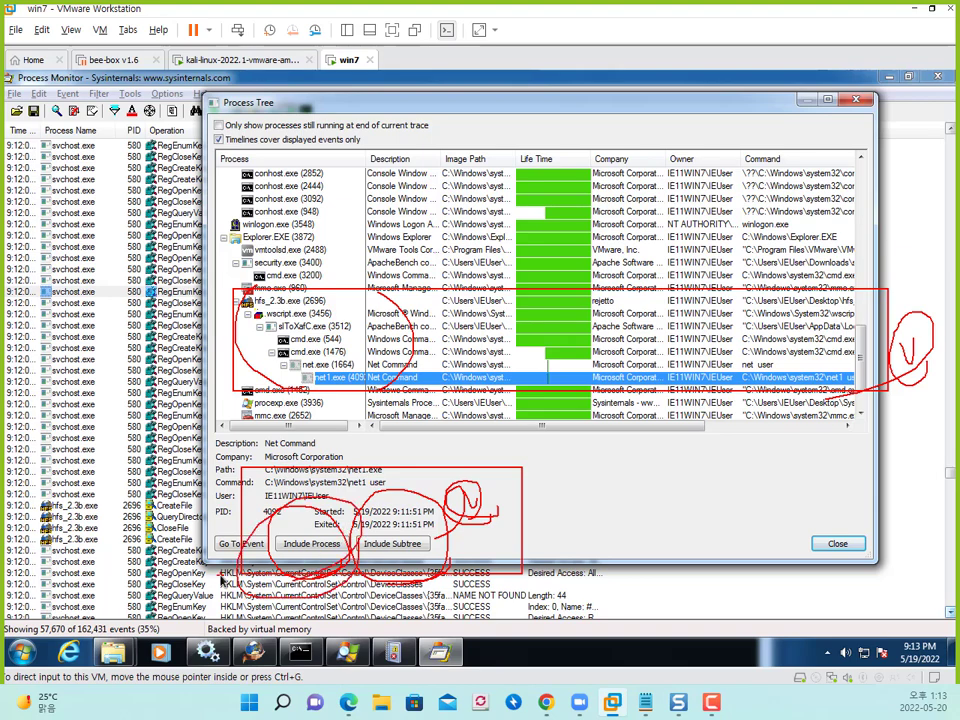
{"action": "key", "text": "Escape"}
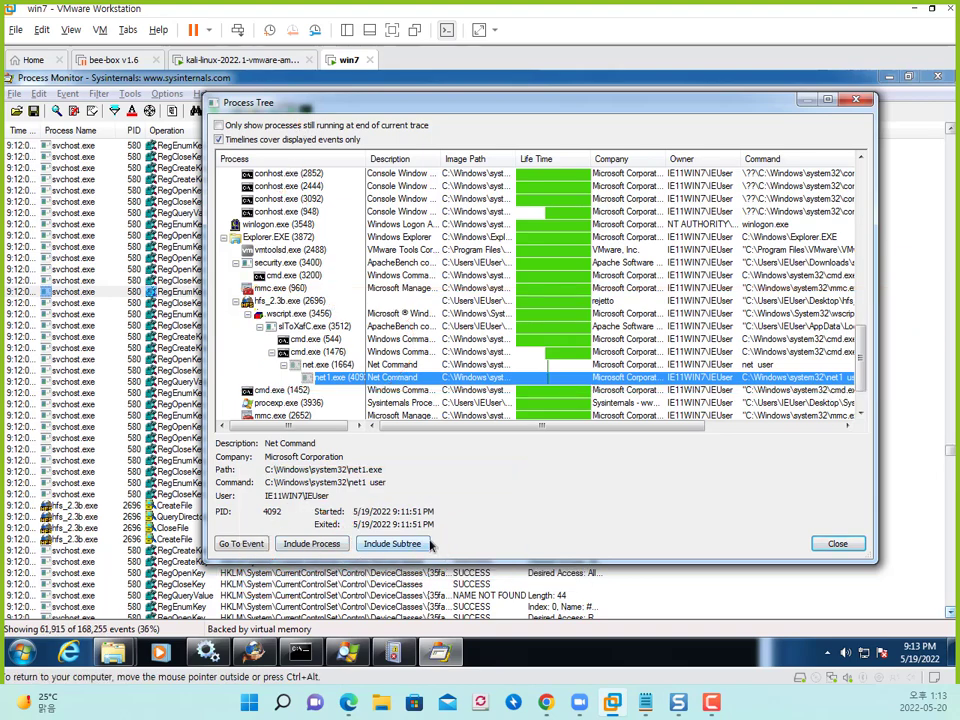
Close the Process Tree and select the hfs_2.3b.exe QueryDirectory event for hfs.events in Process Monitor.
{"action": "left_click_drag", "start_coordinate": [513, 99], "coordinate": [545, 99]}
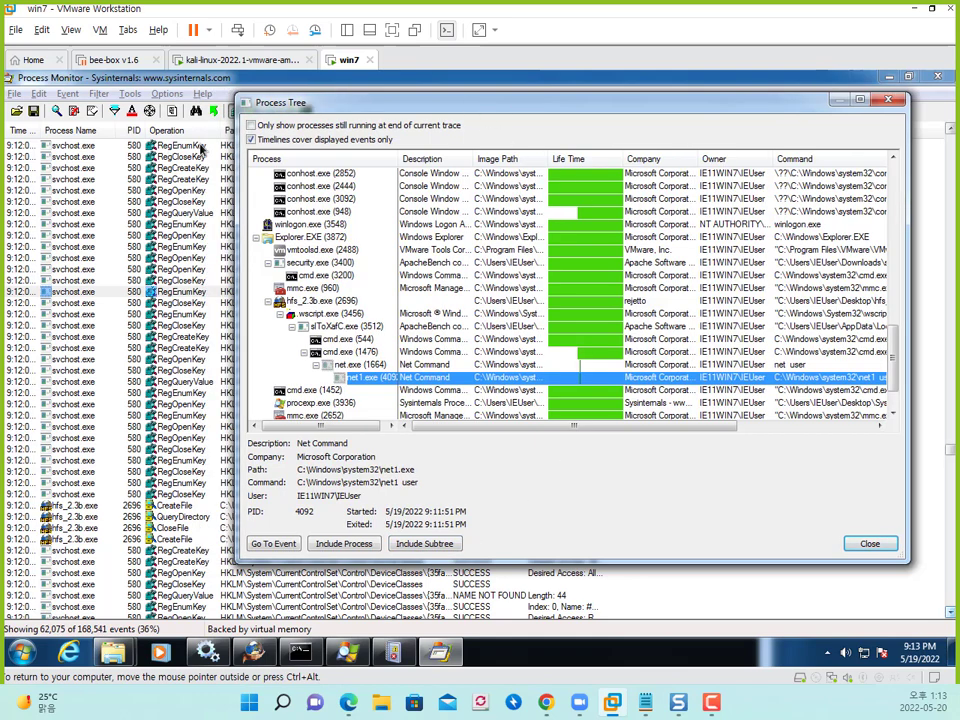
{"action": "left_click", "coordinate": [870, 544]}
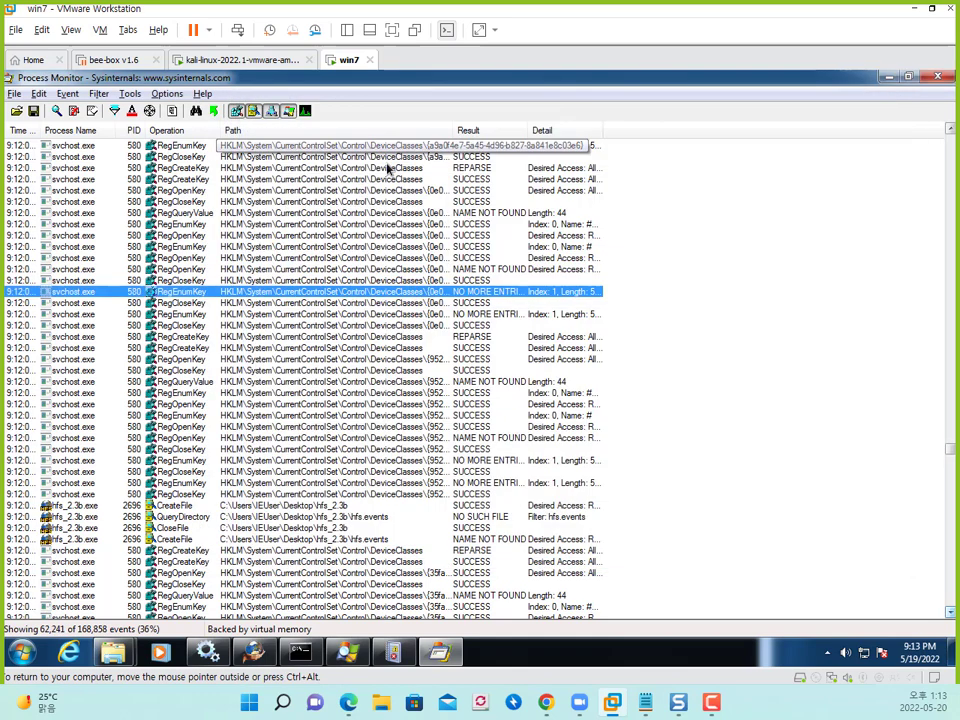
{"action": "left_click", "coordinate": [250, 394]}
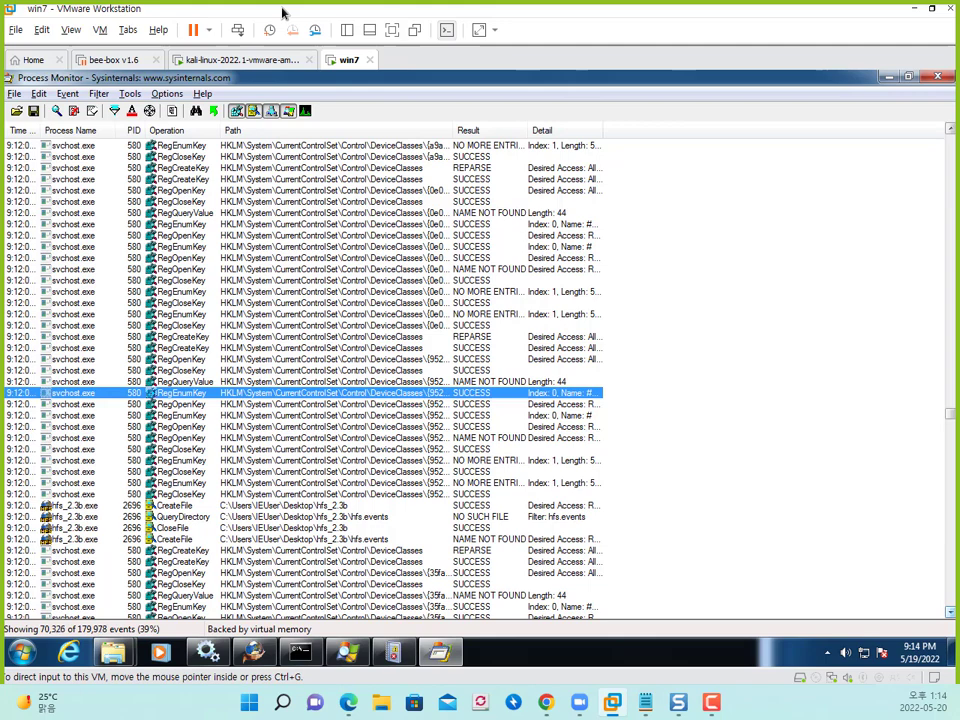
{"action": "left_click", "coordinate": [258, 202]}
{"action": "left_click", "coordinate": [332, 326]}
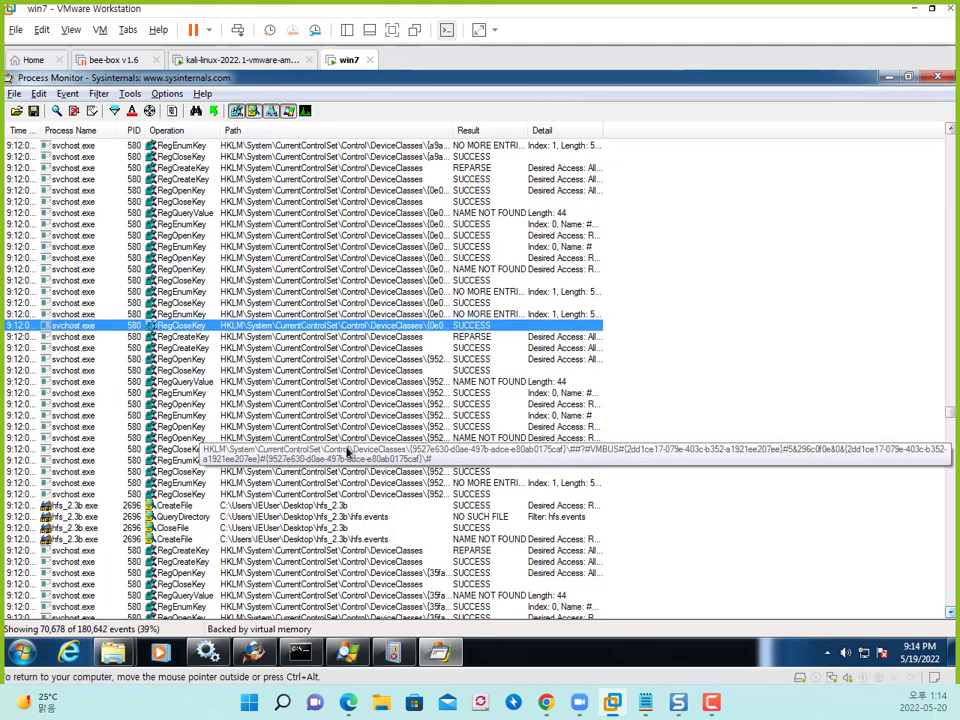
{"action": "left_click", "coordinate": [336, 483]}
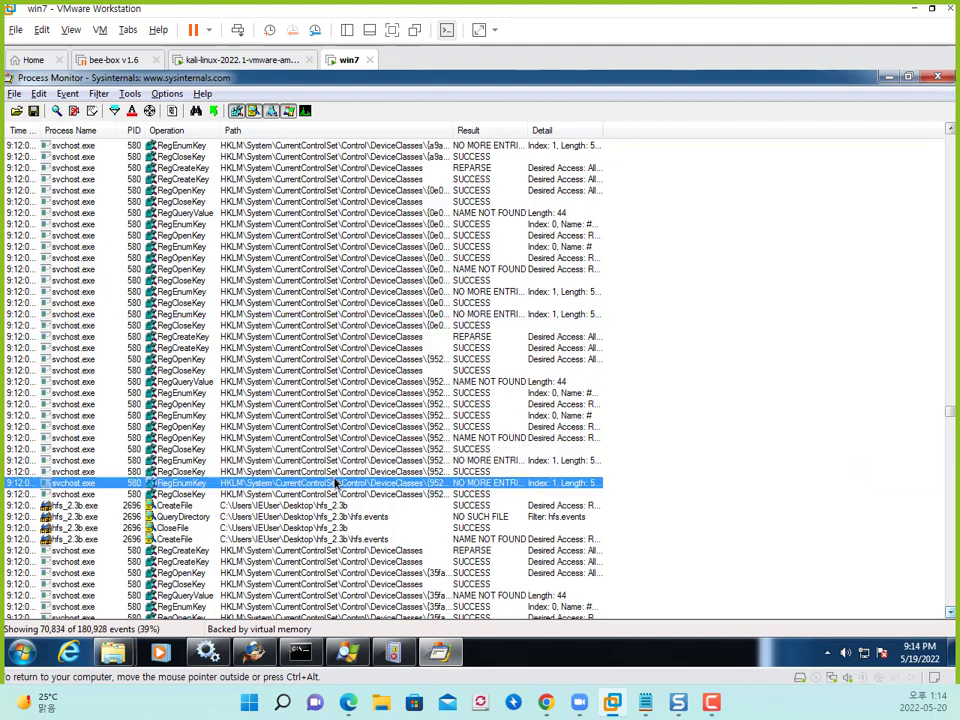
{"action": "left_click", "coordinate": [340, 516]}
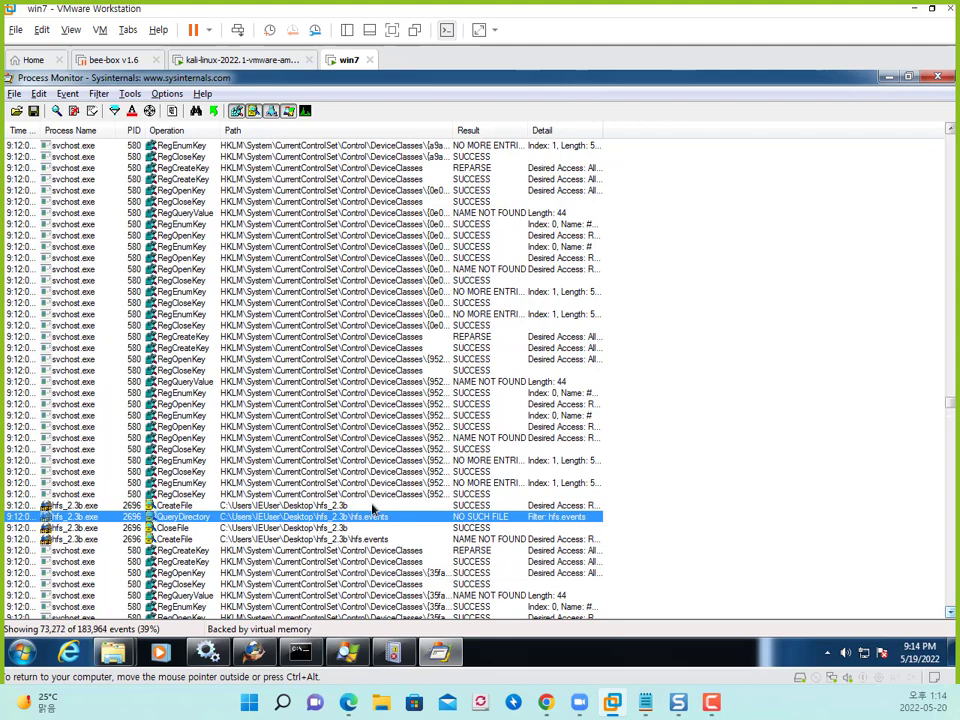
Bring up Process Explorer to examine the hfs_2.3b.exe process branch, and return to Process Monitor.
{"action": "left_click", "coordinate": [348, 652]}
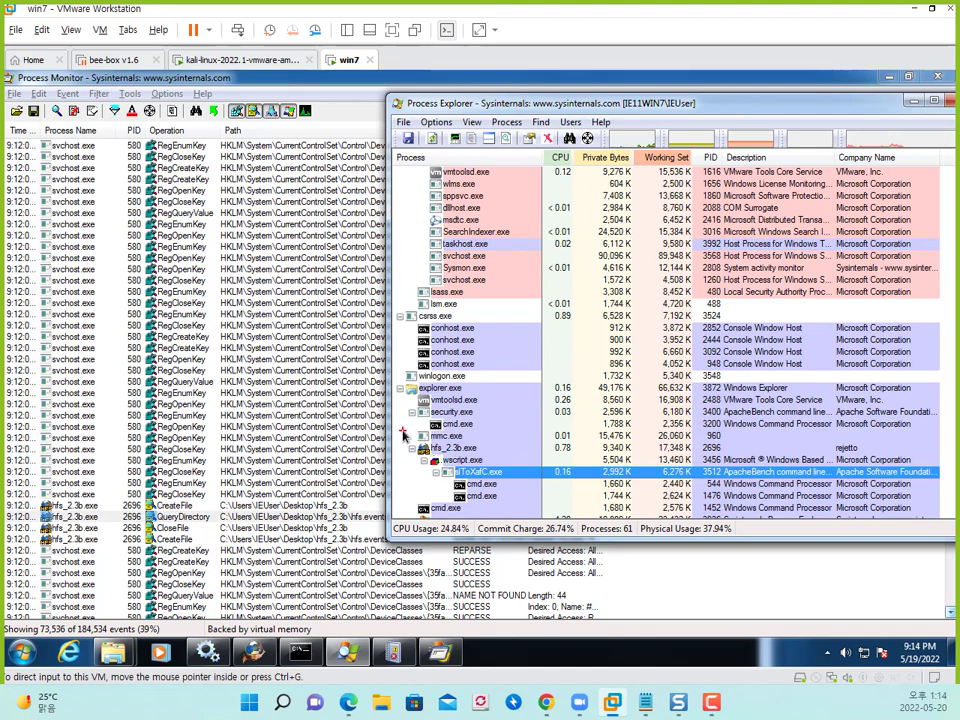
{"action": "left_click_drag", "start_coordinate": [403, 432], "coordinate": [581, 513]}
{"action": "mouse_move", "coordinate": [573, 468]}
{"action": "left_mouse_down"}
{"action": "mouse_move", "coordinate": [584, 460]}
{"action": "mouse_move", "coordinate": [558, 496]}
{"action": "left_mouse_up"}
{"action": "left_click_drag", "start_coordinate": [569, 333], "coordinate": [573, 398]}
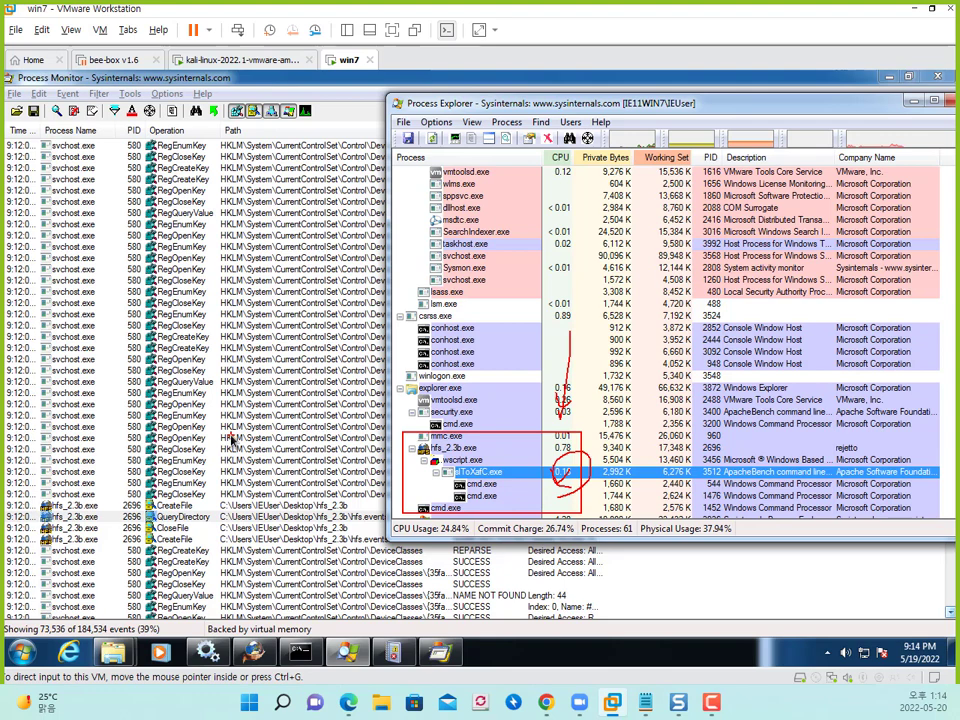
{"action": "key", "text": "Escape"}
{"action": "left_click", "coordinate": [251, 341]}
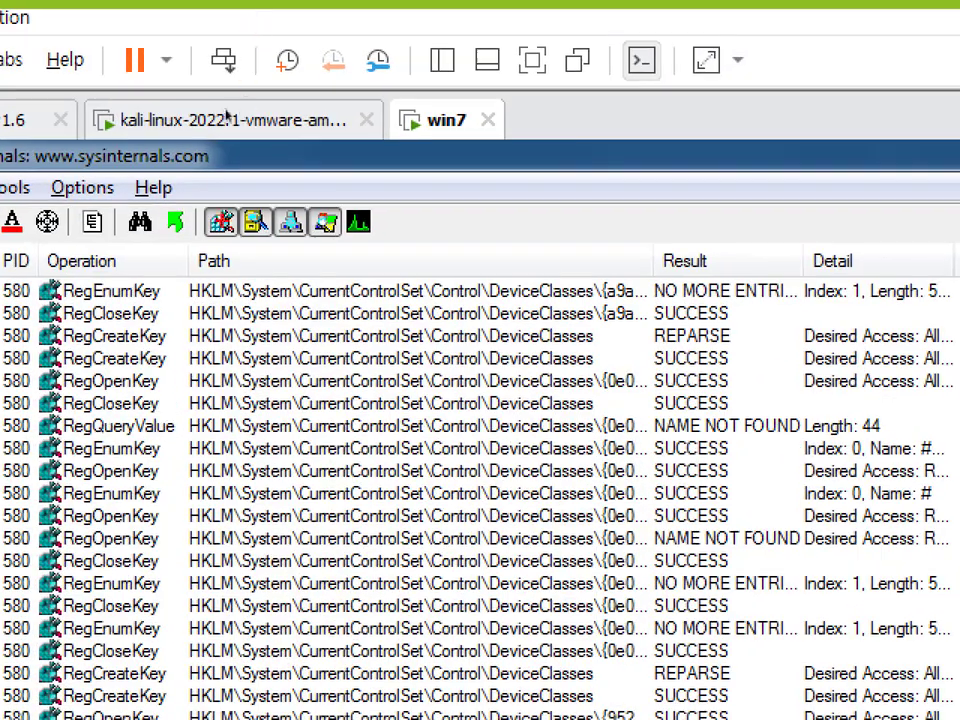
Examine the toggles that show or hide registry, file system, network and process activity in Process Monitor.
{"action": "left_click_drag", "start_coordinate": [174, 190], "coordinate": [388, 252]}
{"action": "mouse_move", "coordinate": [241, 156]}
{"action": "left_mouse_down"}
{"action": "mouse_move", "coordinate": [280, 150]}
{"action": "mouse_move", "coordinate": [316, 183]}
{"action": "mouse_move", "coordinate": [334, 169]}
{"action": "left_mouse_up"}
{"action": "mouse_move", "coordinate": [202, 246]}
{"action": "left_mouse_down"}
{"action": "mouse_move", "coordinate": [293, 289]}
{"action": "mouse_move", "coordinate": [151, 268]}
{"action": "left_mouse_up"}
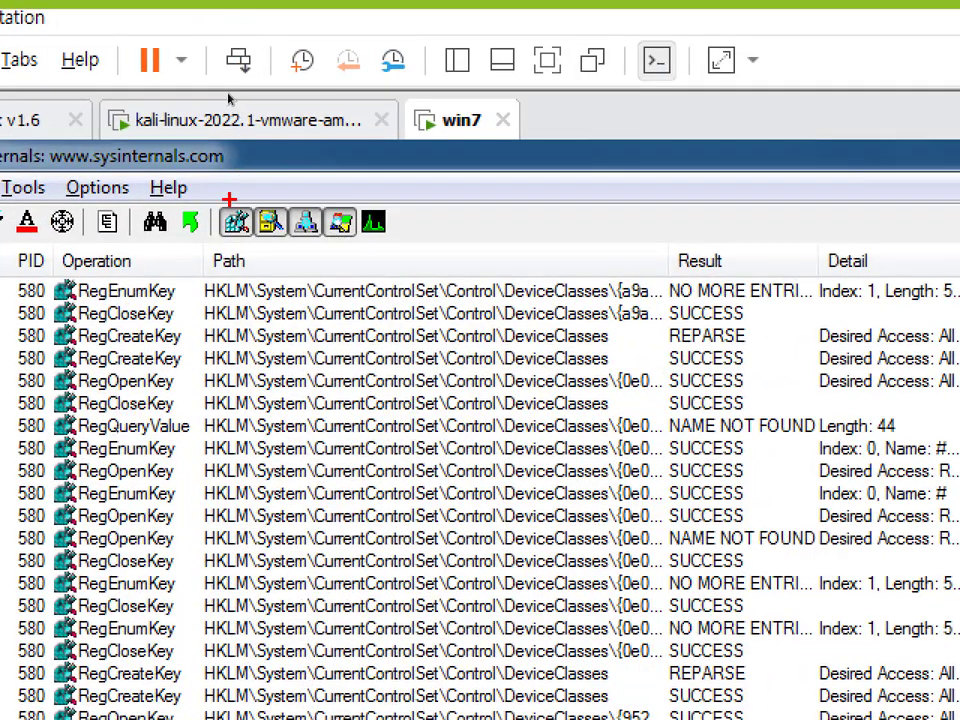
{"action": "left_click_drag", "start_coordinate": [220, 188], "coordinate": [374, 183]}
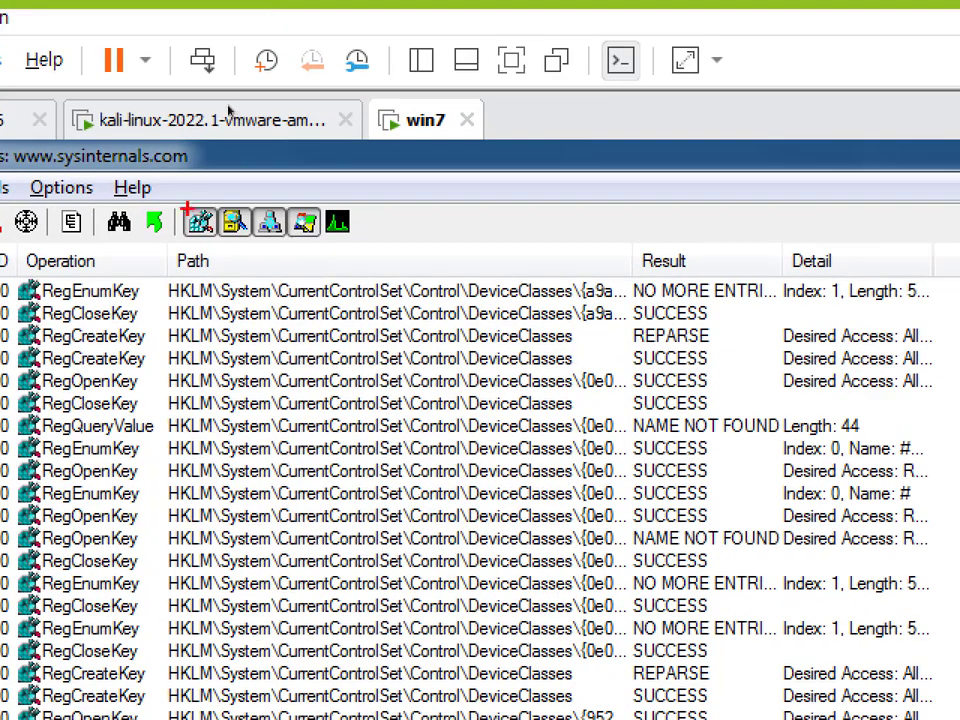
{"action": "left_click_drag", "start_coordinate": [226, 103], "coordinate": [243, 100]}
{"action": "left_click_drag", "start_coordinate": [227, 212], "coordinate": [325, 205]}
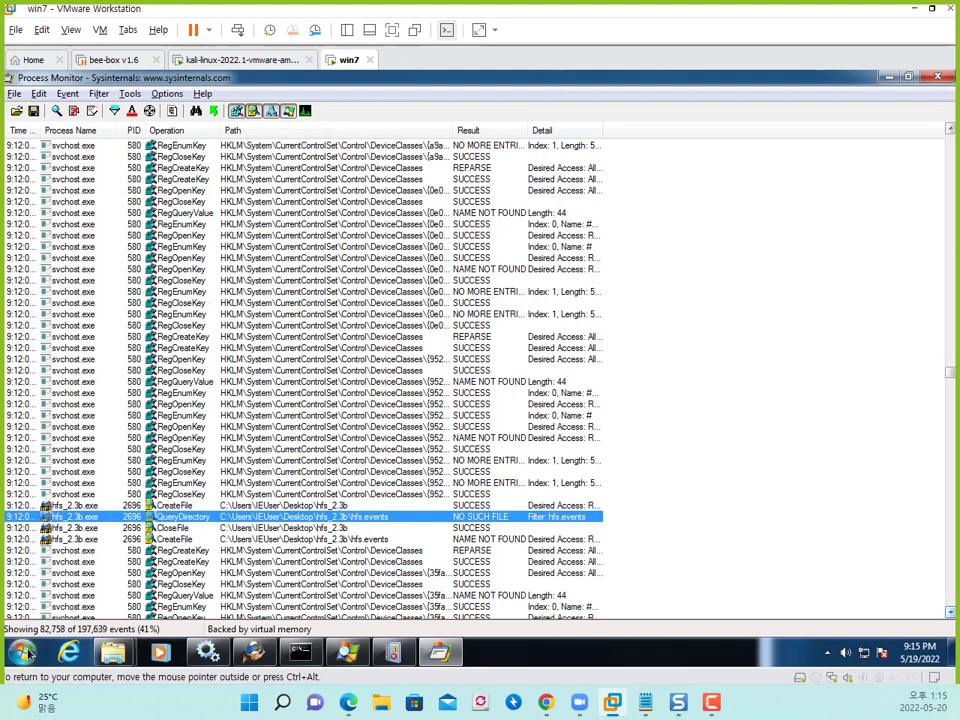
Hide registry activity in the event list and go through the remaining events to the latest entries.
{"action": "left_click", "coordinate": [237, 112]}
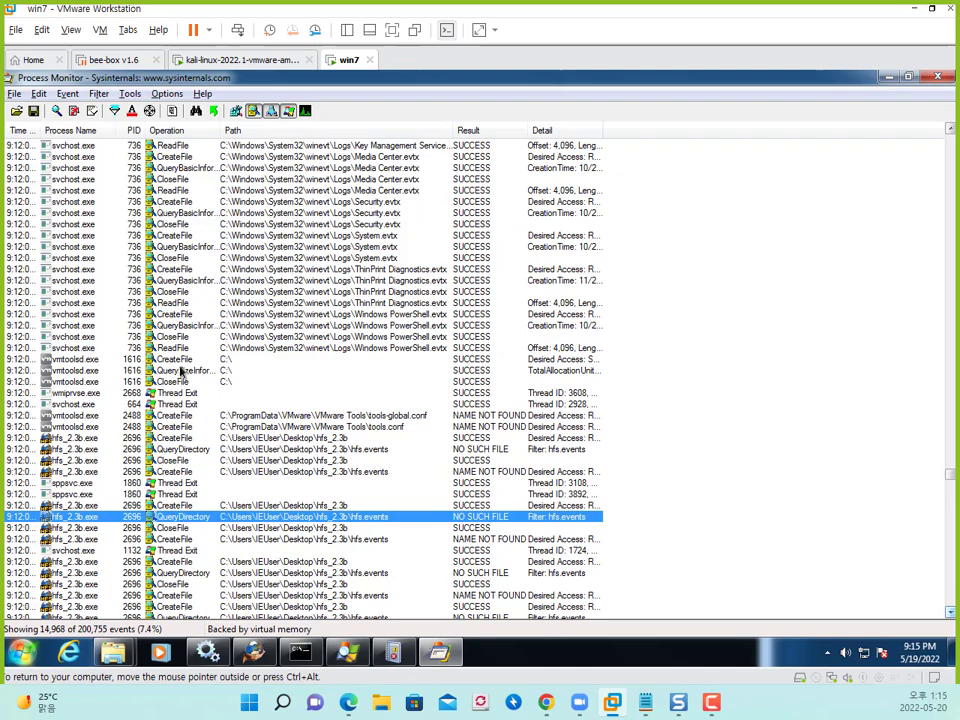
{"action": "left_click", "coordinate": [300, 371]}
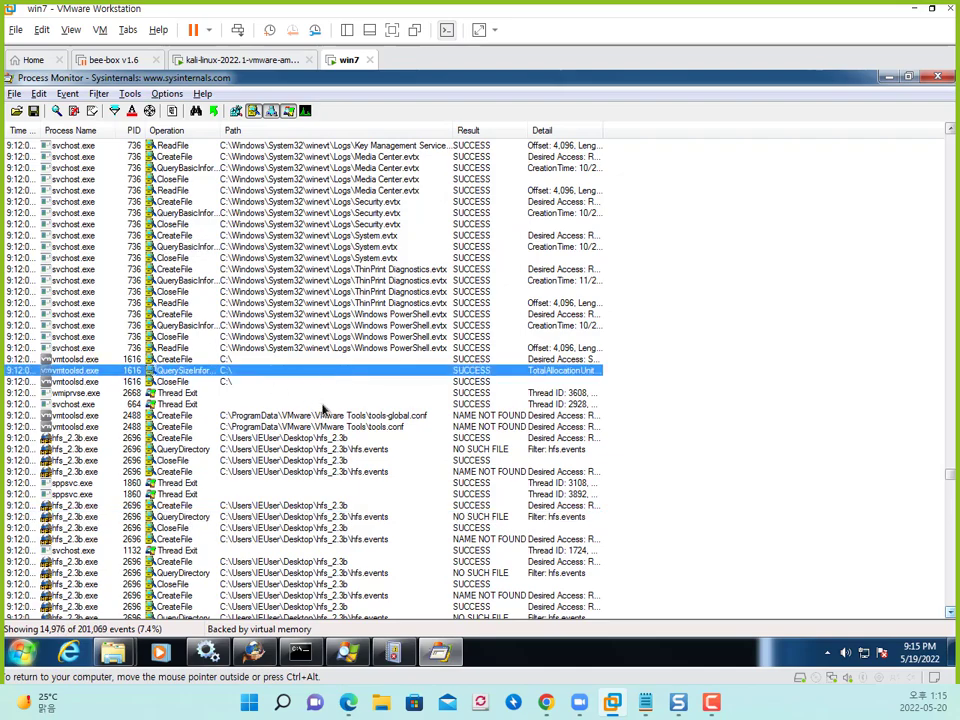
{"action": "scroll", "coordinate": [855, 300], "scroll_direction": "down", "scroll_amount": 4}
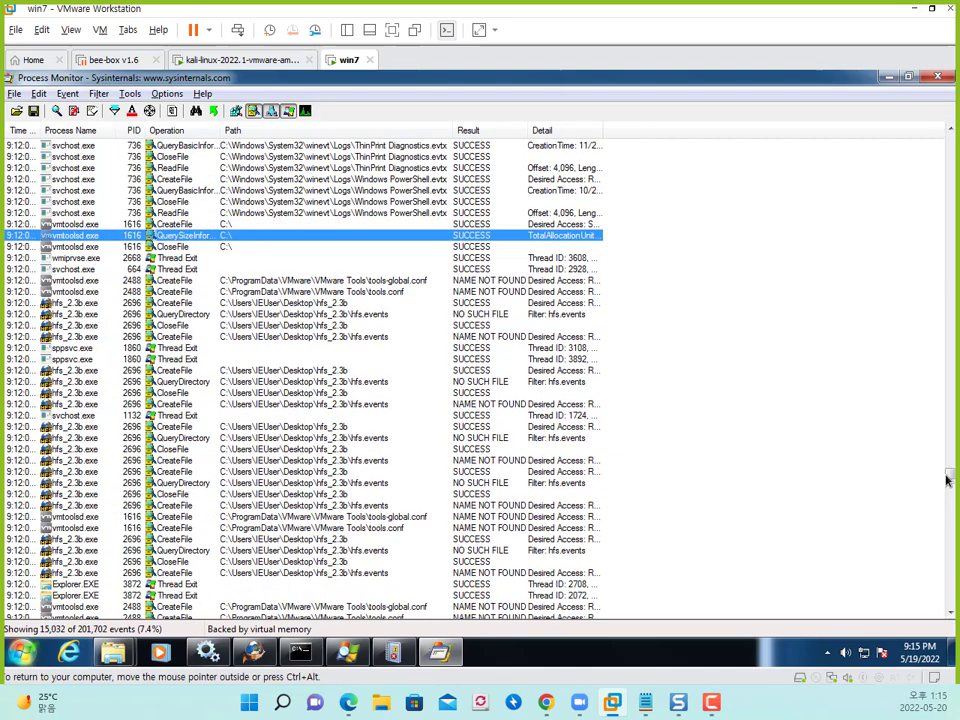
{"action": "left_click_drag", "start_coordinate": [945, 478], "coordinate": [951, 618]}
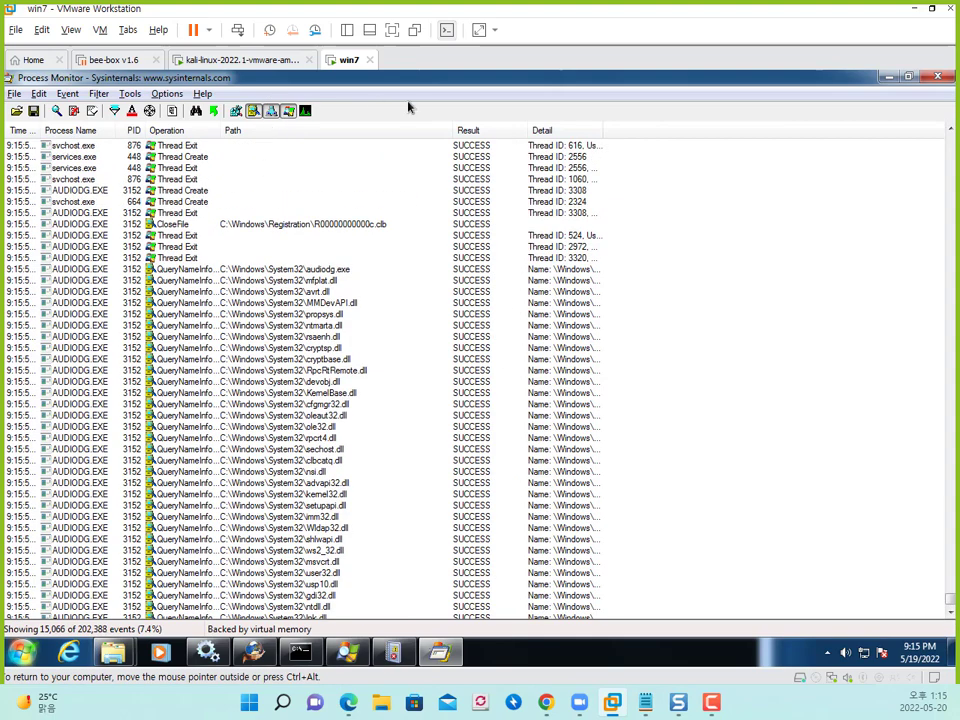
Hide file system and process/thread activity, leaving only network events, and select a security.exe TCP Reconnect event.
{"action": "left_click", "coordinate": [287, 111]}
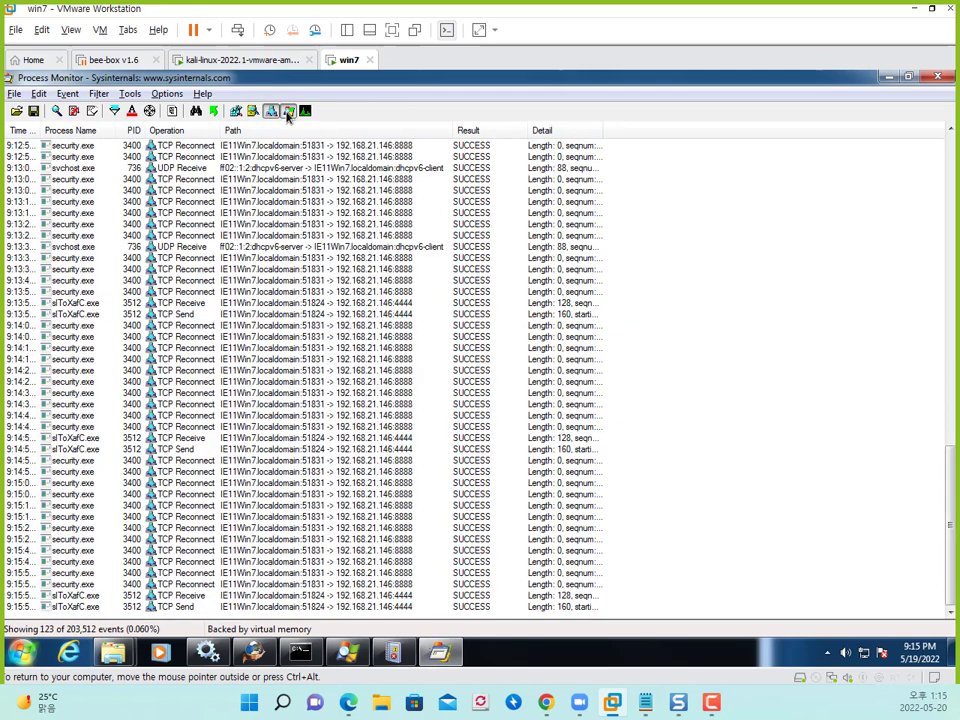
{"action": "left_click", "coordinate": [287, 111]}
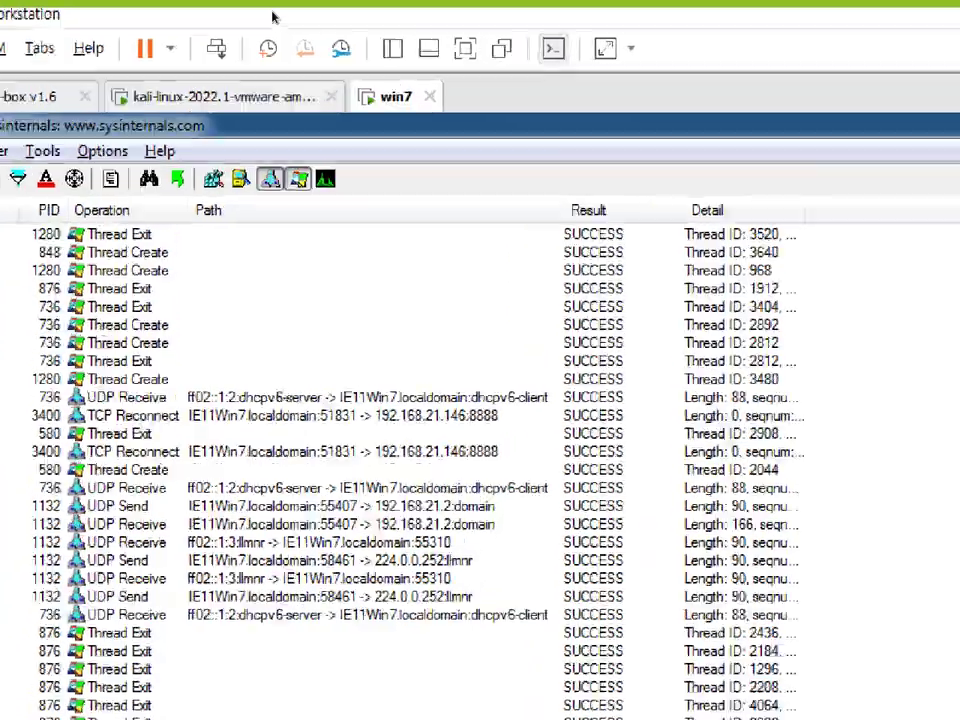
{"action": "left_click", "coordinate": [298, 179]}
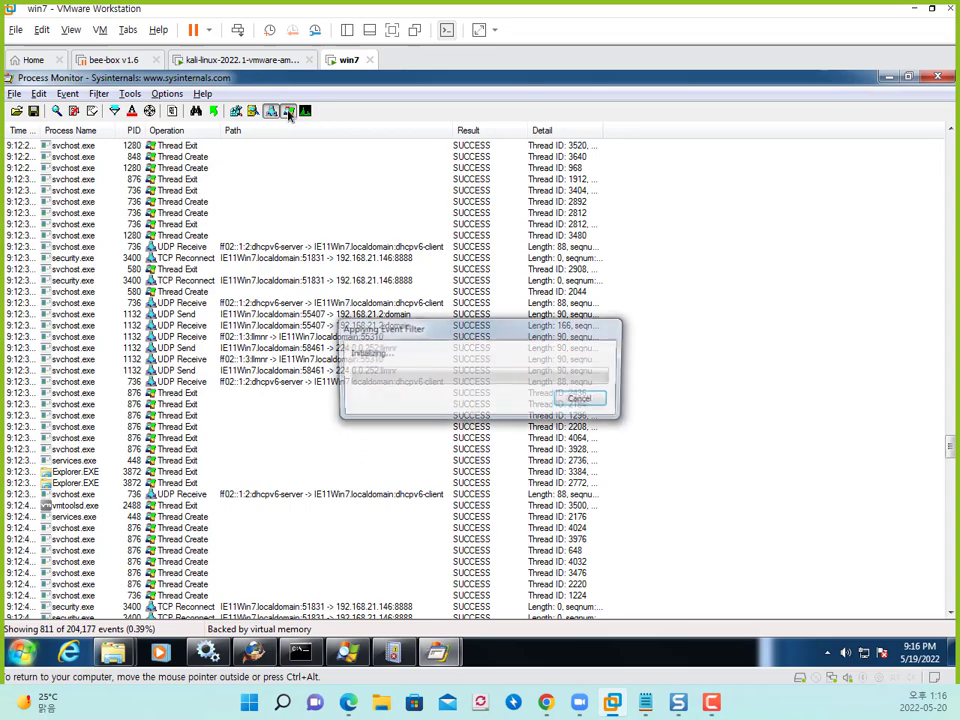
{"action": "left_click", "coordinate": [319, 328]}
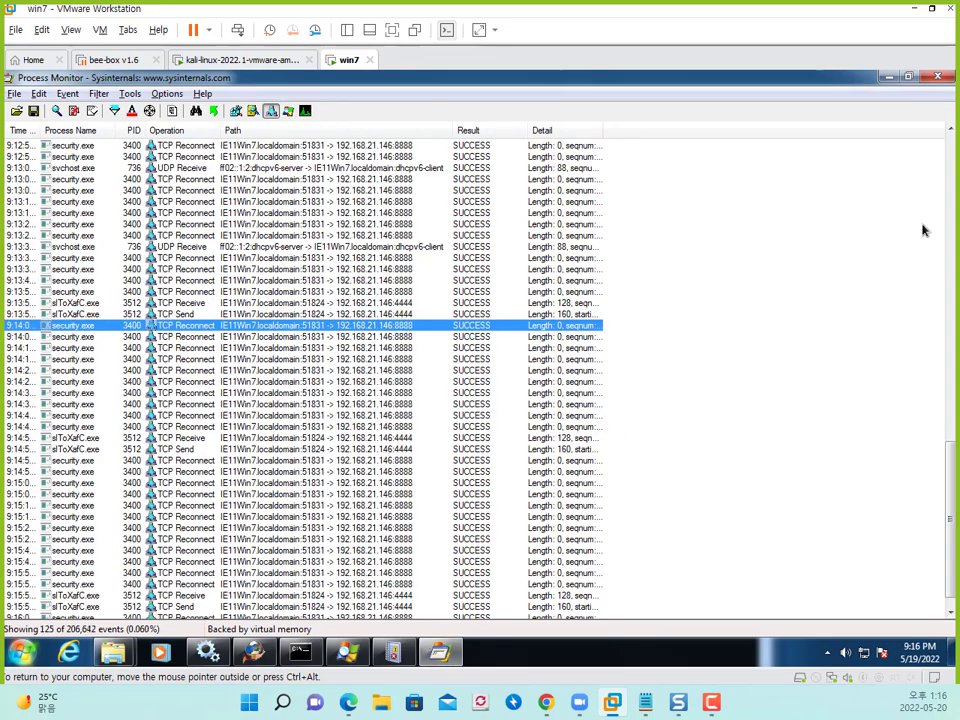
Examine the network events of slToXafC.exe and security.exe, focusing on their connections to 192.168.21.146 on ports 4444 and 8888.
{"action": "scroll", "coordinate": [950, 516], "scroll_direction": "up", "scroll_amount": 8}
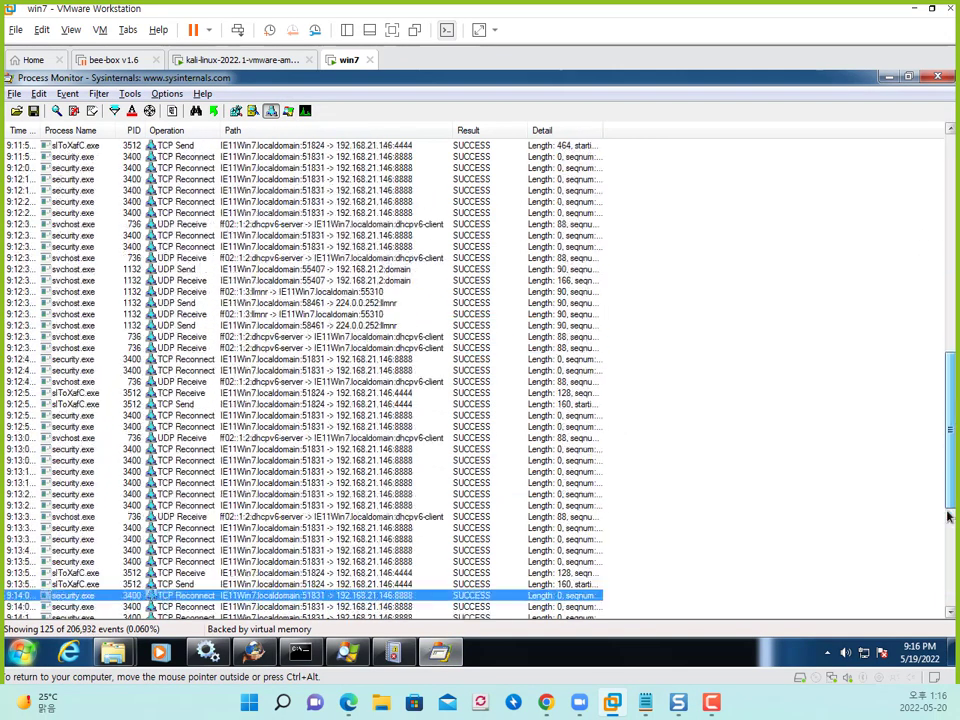
{"action": "scroll", "coordinate": [950, 516], "scroll_direction": "down", "scroll_amount": 7}
{"action": "scroll", "coordinate": [950, 545], "scroll_direction": "up", "scroll_amount": 11}
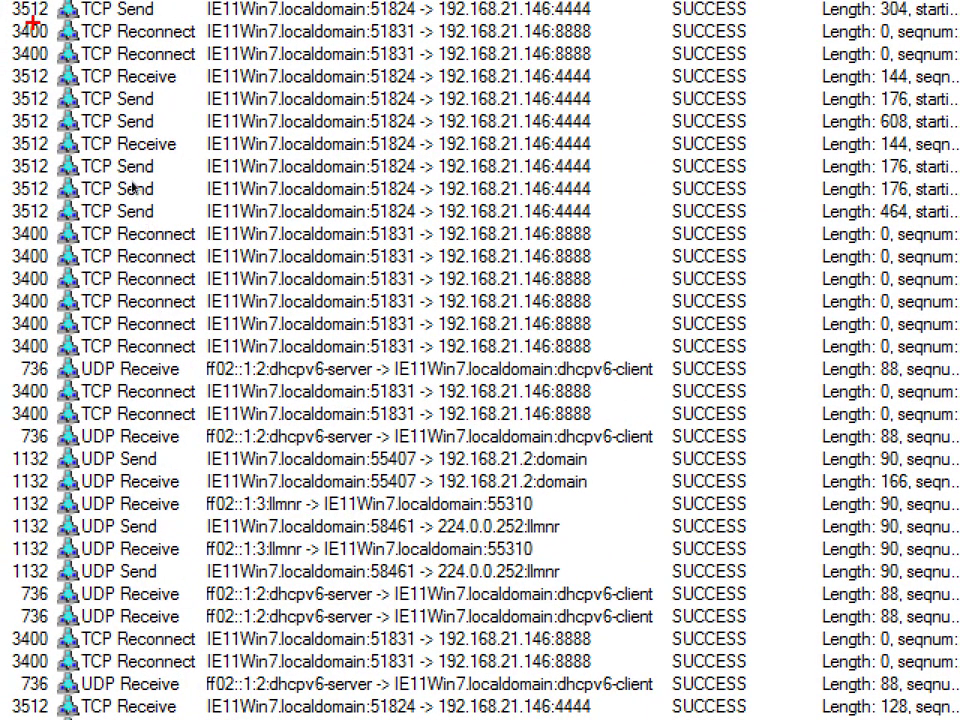
{"action": "mouse_move", "coordinate": [32, 20]}
{"action": "left_mouse_down"}
{"action": "mouse_move", "coordinate": [214, 304]}
{"action": "mouse_move", "coordinate": [402, 523]}
{"action": "mouse_move", "coordinate": [565, 467]}
{"action": "mouse_move", "coordinate": [667, 373]}
{"action": "mouse_move", "coordinate": [670, 357]}
{"action": "left_mouse_up"}
{"action": "mouse_move", "coordinate": [628, 245]}
{"action": "left_mouse_down"}
{"action": "mouse_move", "coordinate": [518, 377]}
{"action": "mouse_move", "coordinate": [579, 223]}
{"action": "mouse_move", "coordinate": [507, 427]}
{"action": "left_mouse_up"}
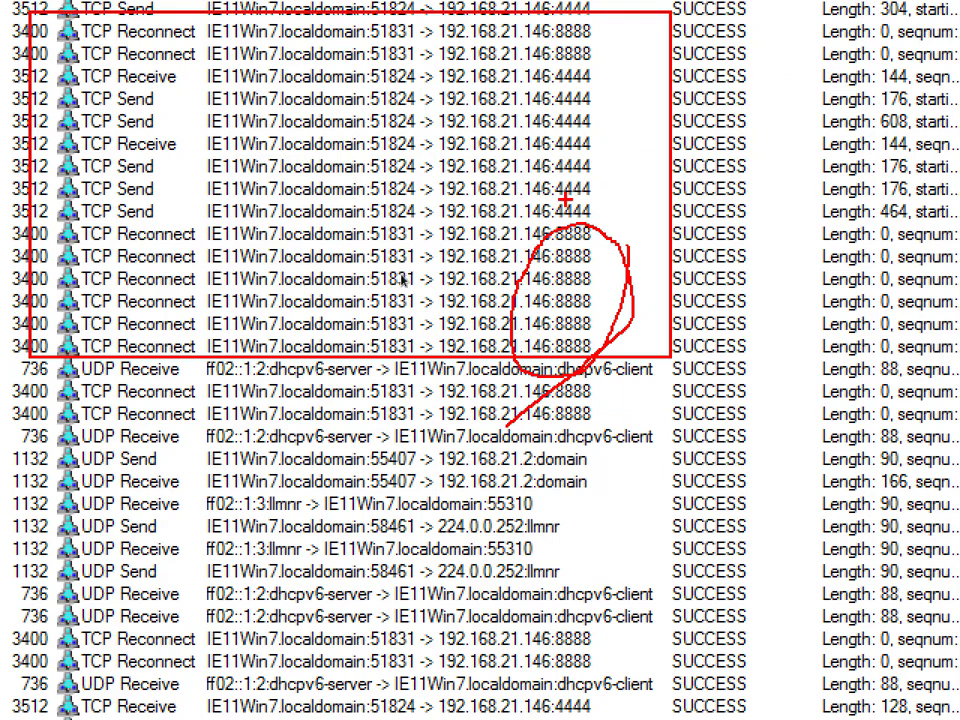
{"action": "mouse_move", "coordinate": [619, 195]}
{"action": "left_mouse_down"}
{"action": "mouse_move", "coordinate": [620, 205]}
{"action": "mouse_move", "coordinate": [532, 62]}
{"action": "mouse_move", "coordinate": [577, 209]}
{"action": "left_mouse_up"}
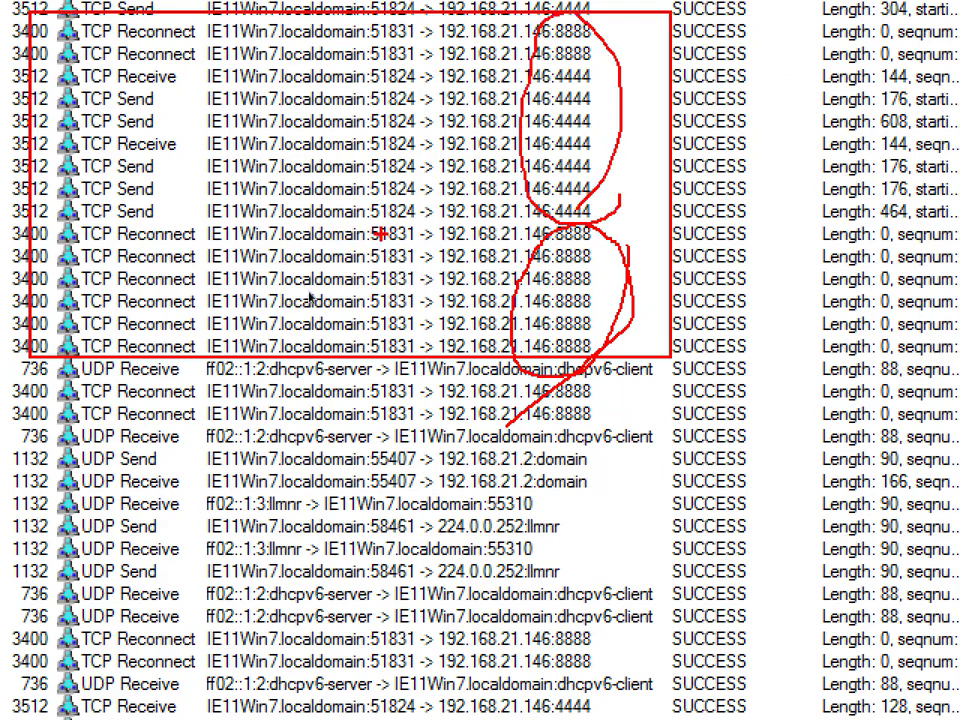
{"action": "left_click_drag", "start_coordinate": [600, 345], "coordinate": [651, 493]}
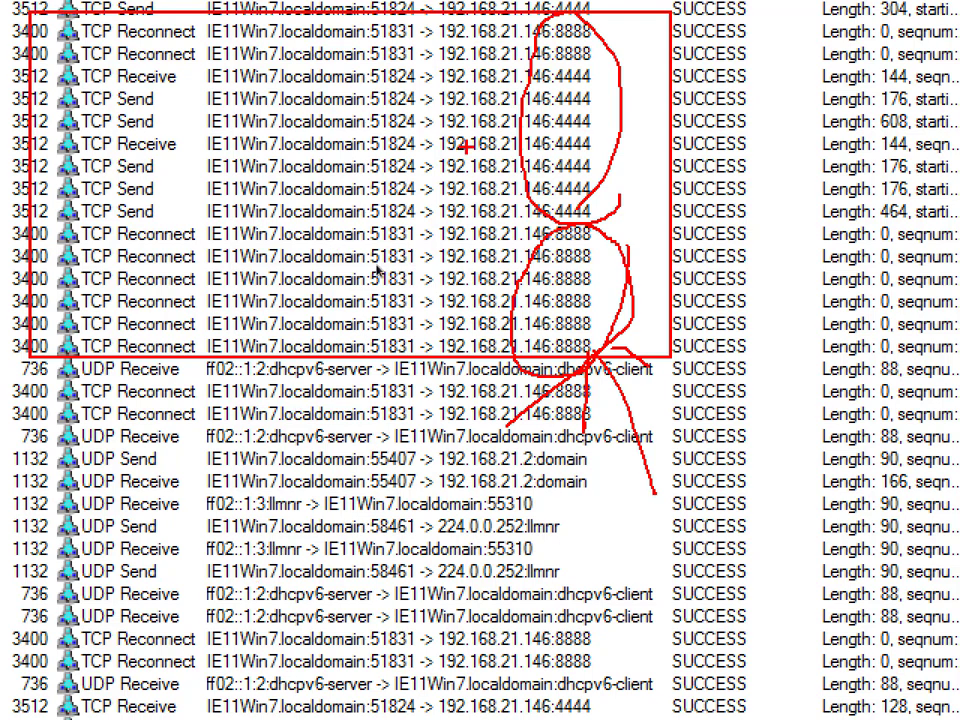
{"action": "left_click_drag", "start_coordinate": [588, 40], "coordinate": [560, 215]}
{"action": "left_click_drag", "start_coordinate": [600, 302], "coordinate": [602, 346]}
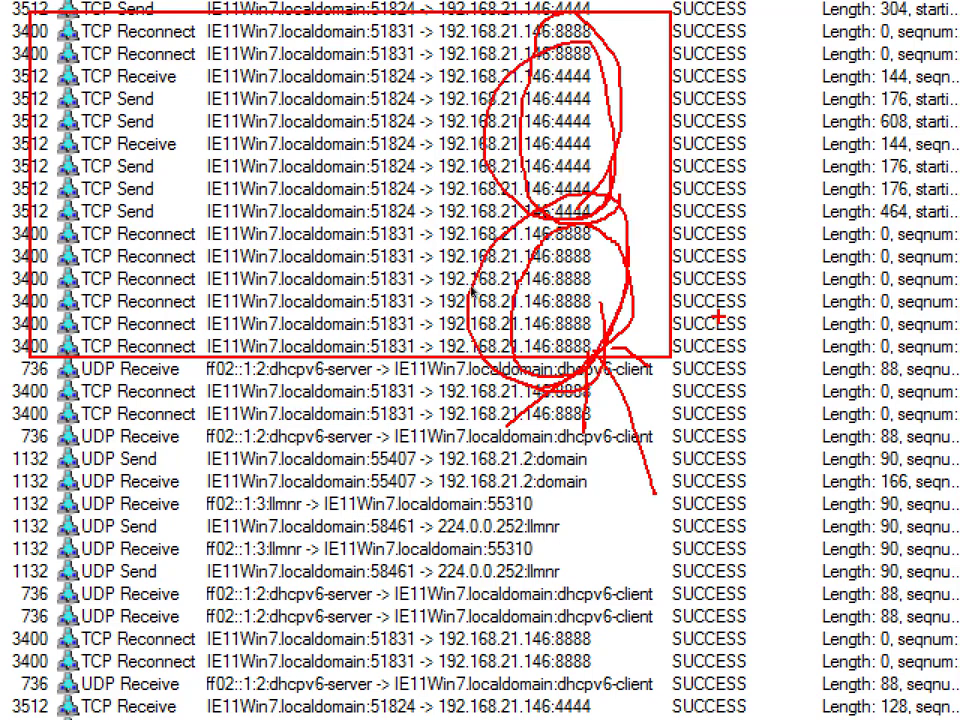
{"action": "left_click_drag", "start_coordinate": [672, 69], "coordinate": [605, 291]}
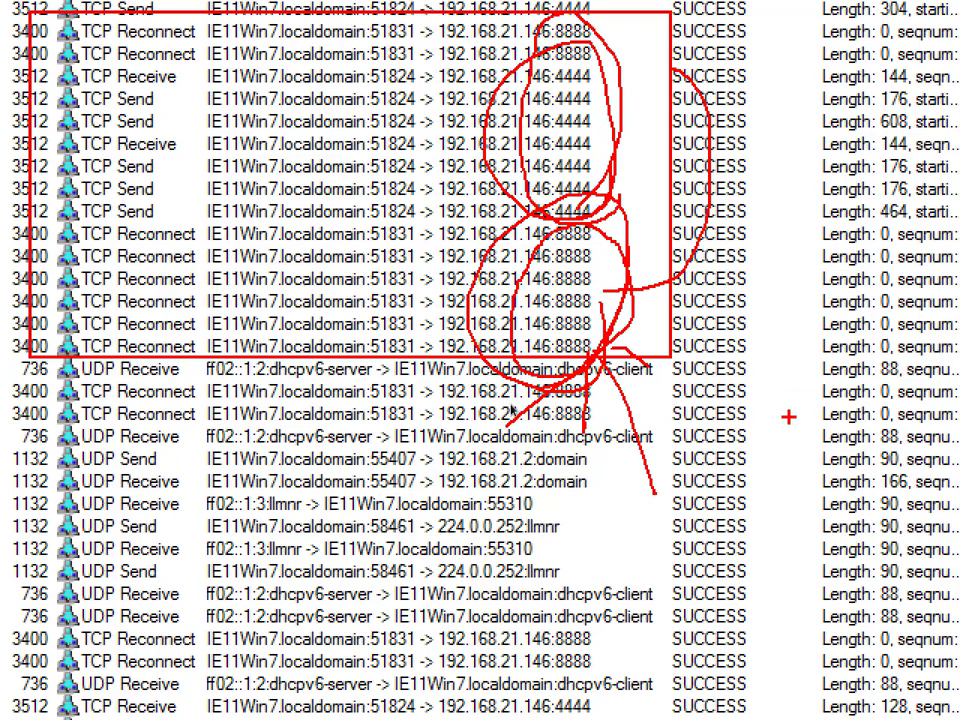
{"action": "left_click_drag", "start_coordinate": [855, 548], "coordinate": [474, 443]}
{"action": "mouse_move", "coordinate": [492, 427]}
{"action": "left_mouse_down"}
{"action": "mouse_move", "coordinate": [474, 443]}
{"action": "mouse_move", "coordinate": [492, 464]}
{"action": "left_mouse_up"}
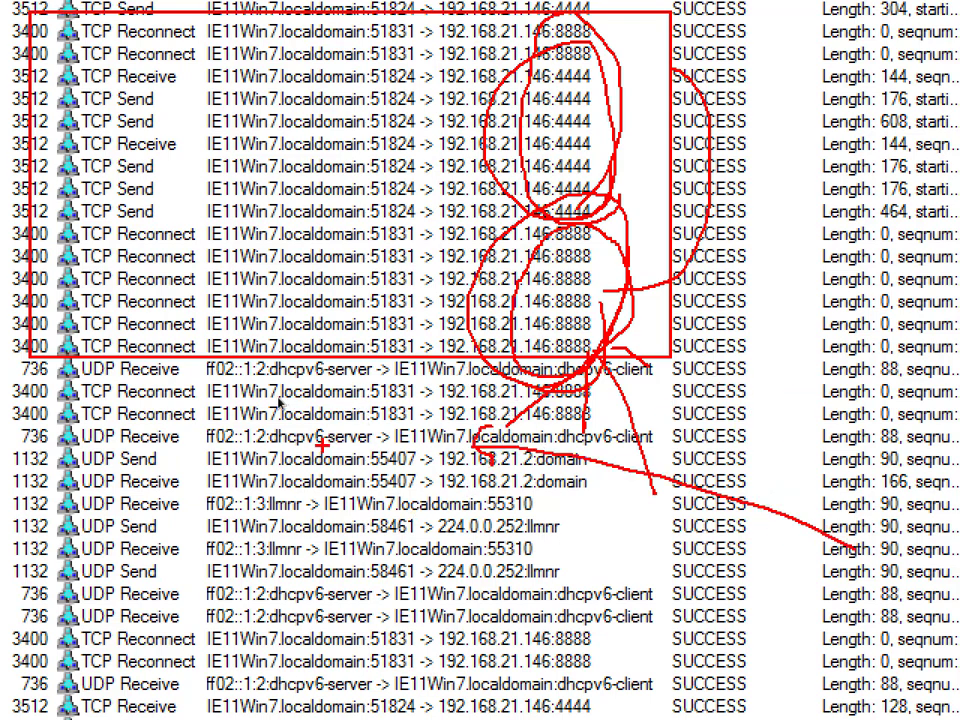
{"action": "left_click_drag", "start_coordinate": [407, 454], "coordinate": [352, 528]}
{"action": "left_click_drag", "start_coordinate": [467, 510], "coordinate": [371, 532]}
{"action": "left_click_drag", "start_coordinate": [725, 178], "coordinate": [776, 4]}
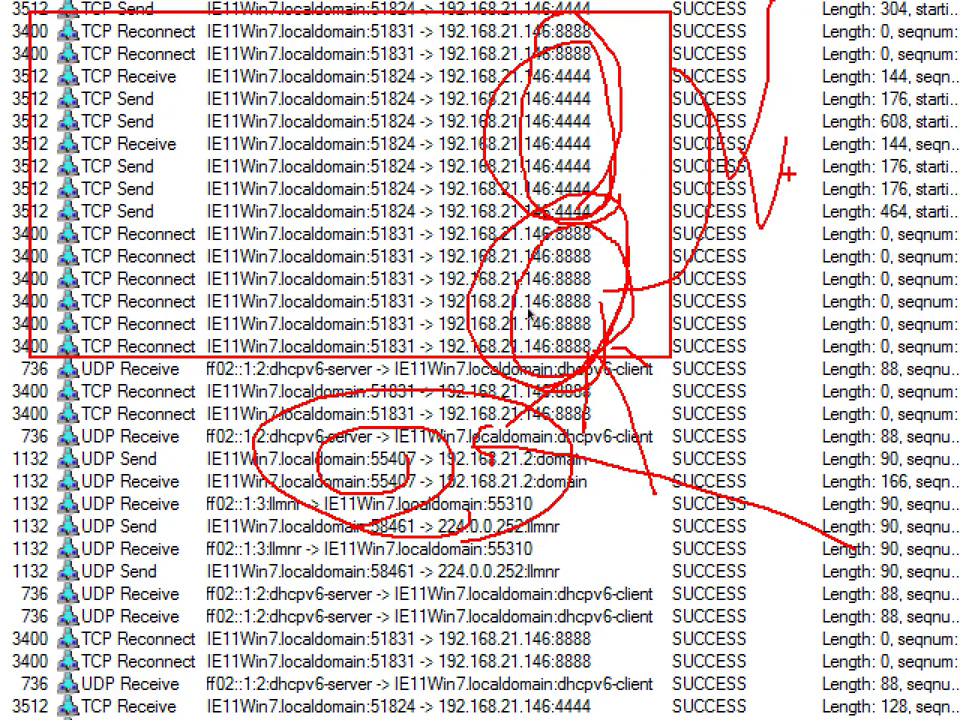
{"action": "left_click_drag", "start_coordinate": [785, 167], "coordinate": [790, 334]}
{"action": "mouse_move", "coordinate": [654, 175]}
{"action": "left_mouse_down"}
{"action": "mouse_move", "coordinate": [618, 2]}
{"action": "mouse_move", "coordinate": [611, 197]}
{"action": "left_mouse_up"}
{"action": "mouse_move", "coordinate": [643, 346]}
{"action": "left_mouse_down"}
{"action": "mouse_move", "coordinate": [638, 398]}
{"action": "mouse_move", "coordinate": [562, 405]}
{"action": "left_mouse_up"}
{"action": "key", "text": "Escape"}
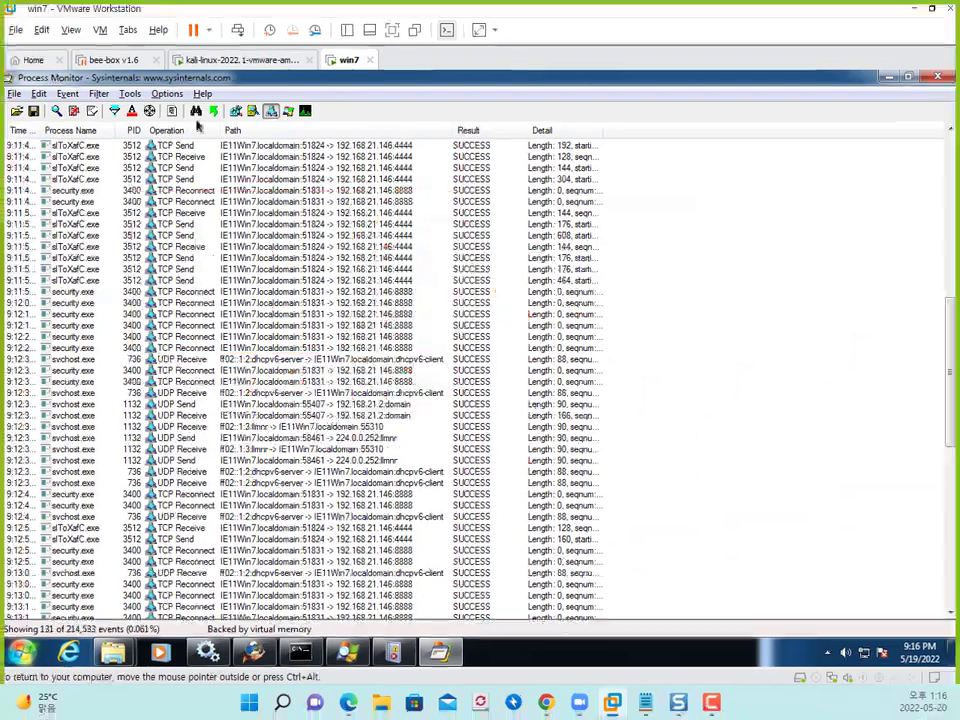
Select a security.exe TCP Reconnect event and examine the slToXafC.exe TCP Send events from local port 51824 to remote port 4444.
{"action": "left_click", "coordinate": [220, 201]}
{"action": "left_click", "coordinate": [160, 266]}
{"action": "left_click", "coordinate": [208, 336]}
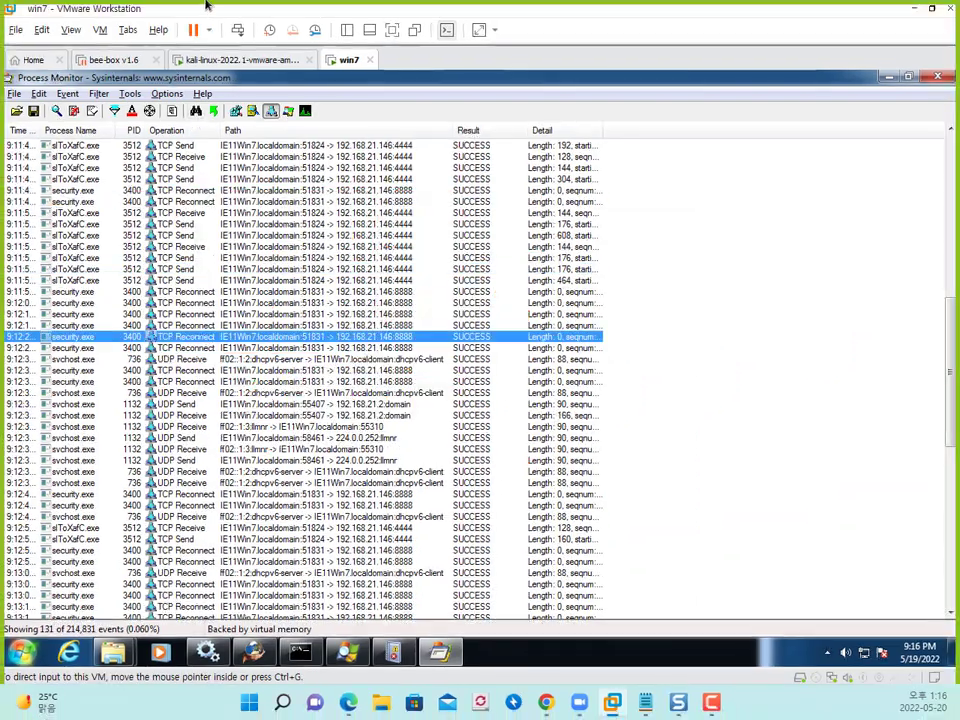
{"action": "key", "text": "ctrl+1"}
{"action": "left_click", "coordinate": [151, 111]}
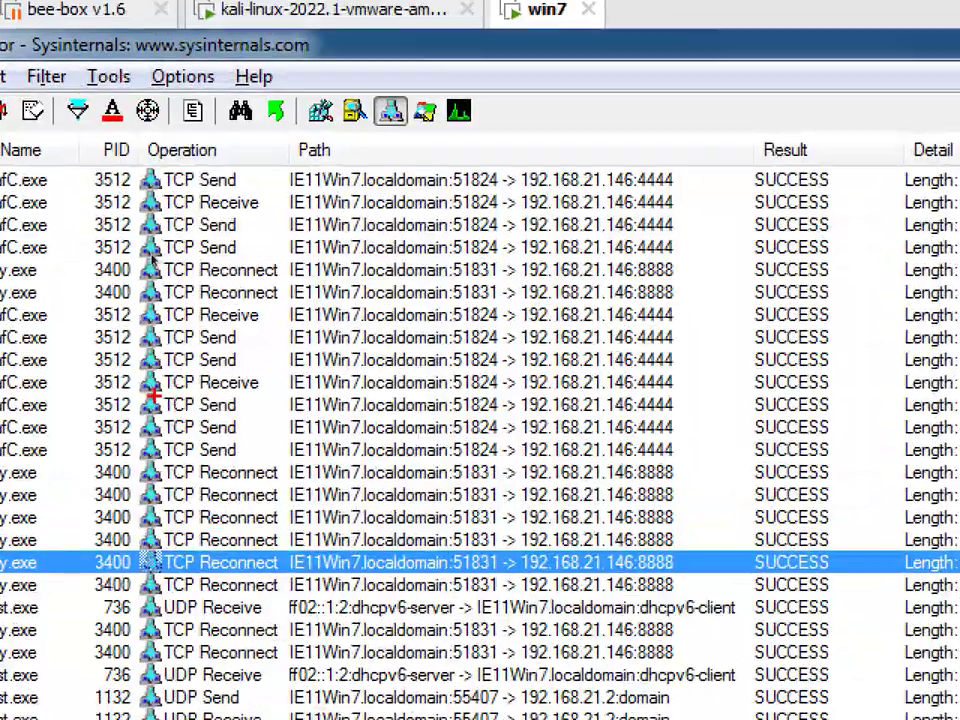
{"action": "left_click_drag", "start_coordinate": [136, 392], "coordinate": [270, 459]}
{"action": "mouse_move", "coordinate": [337, 429]}
{"action": "left_mouse_down"}
{"action": "mouse_move", "coordinate": [546, 411]}
{"action": "mouse_move", "coordinate": [514, 429]}
{"action": "mouse_move", "coordinate": [504, 460]}
{"action": "mouse_move", "coordinate": [519, 456]}
{"action": "mouse_move", "coordinate": [472, 372]}
{"action": "mouse_move", "coordinate": [440, 460]}
{"action": "left_mouse_up"}
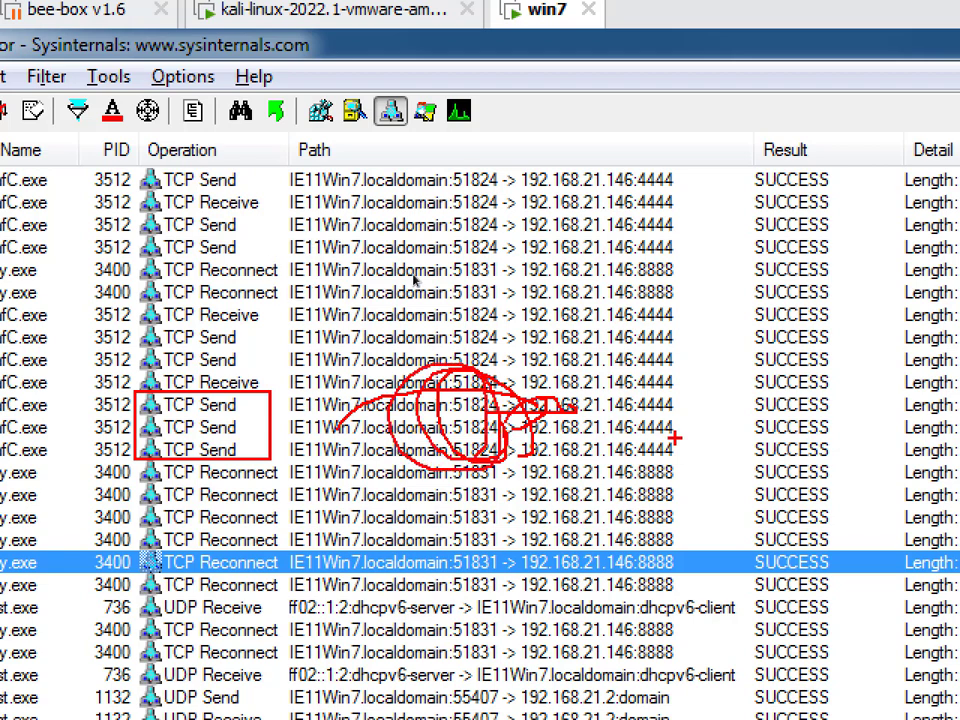
{"action": "mouse_move", "coordinate": [683, 429]}
{"action": "left_mouse_down"}
{"action": "mouse_move", "coordinate": [627, 379]}
{"action": "mouse_move", "coordinate": [520, 462]}
{"action": "left_mouse_up"}
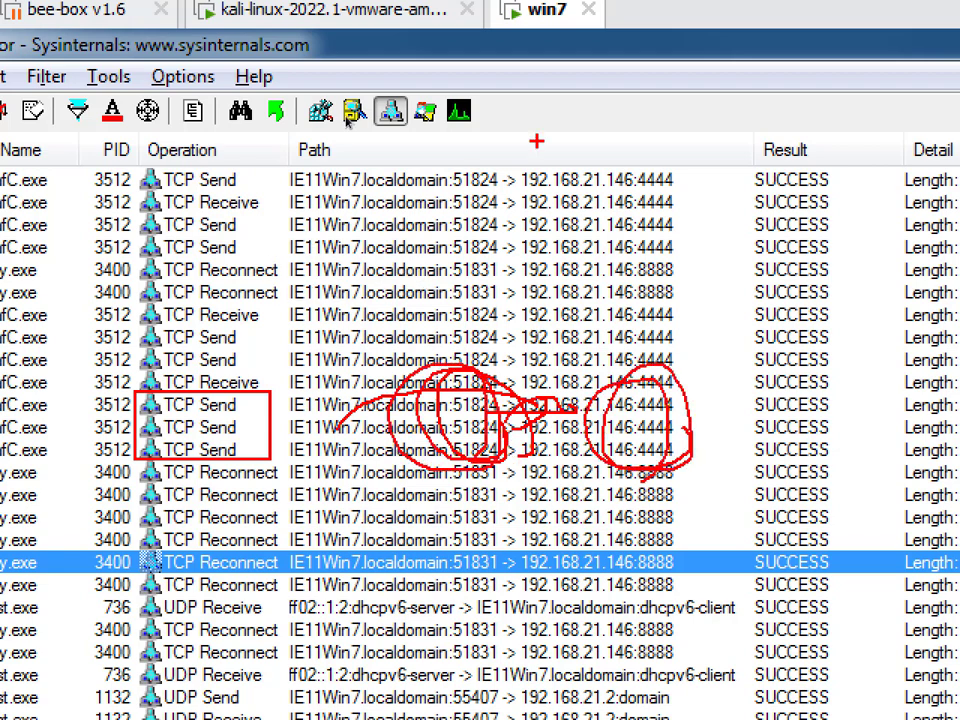
Examine the operations alongside the source and destination sockets in the Path column of the network events.
{"action": "left_click_drag", "start_coordinate": [248, 165], "coordinate": [232, 680]}
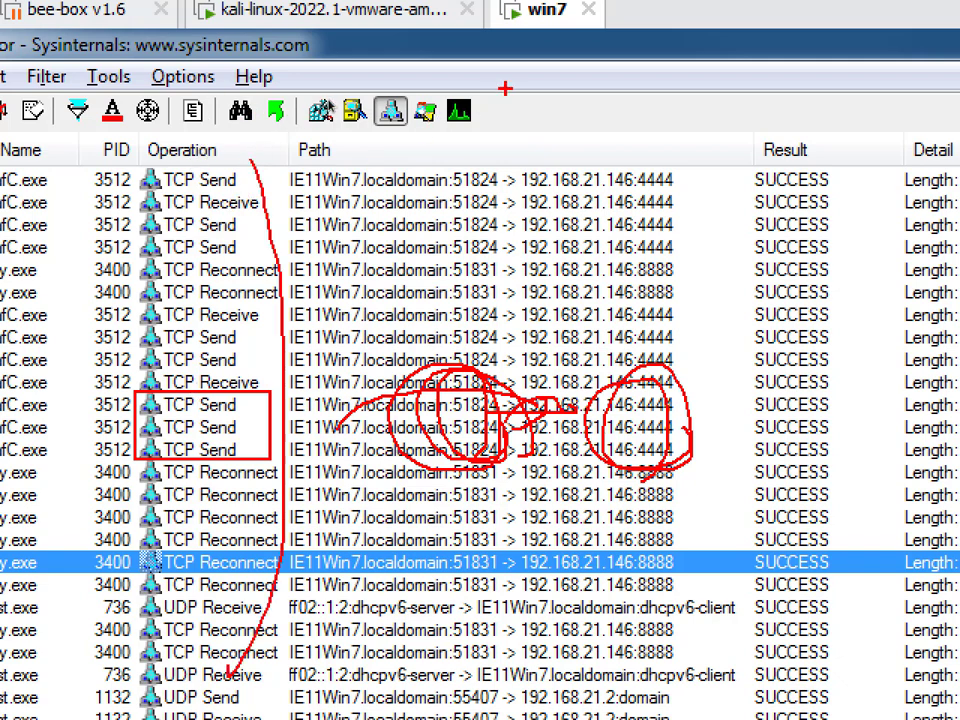
{"action": "mouse_move", "coordinate": [525, 88]}
{"action": "left_mouse_down"}
{"action": "mouse_move", "coordinate": [520, 102]}
{"action": "mouse_move", "coordinate": [578, 152]}
{"action": "left_mouse_up"}
{"action": "left_click_drag", "start_coordinate": [612, 108], "coordinate": [650, 145]}
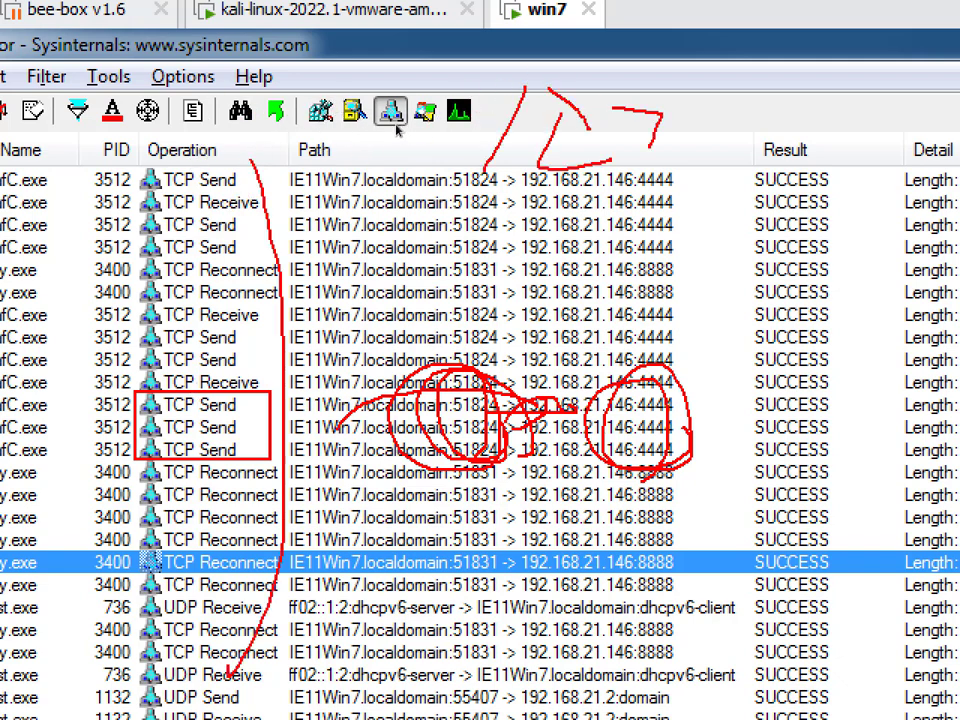
{"action": "left_click_drag", "start_coordinate": [683, 100], "coordinate": [683, 146]}
{"action": "mouse_move", "coordinate": [707, 97]}
{"action": "left_mouse_down"}
{"action": "mouse_move", "coordinate": [708, 146]}
{"action": "mouse_move", "coordinate": [672, 183]}
{"action": "left_mouse_up"}
{"action": "left_click_drag", "start_coordinate": [694, 171], "coordinate": [700, 189]}
{"action": "left_click_drag", "start_coordinate": [620, 240], "coordinate": [615, 310]}
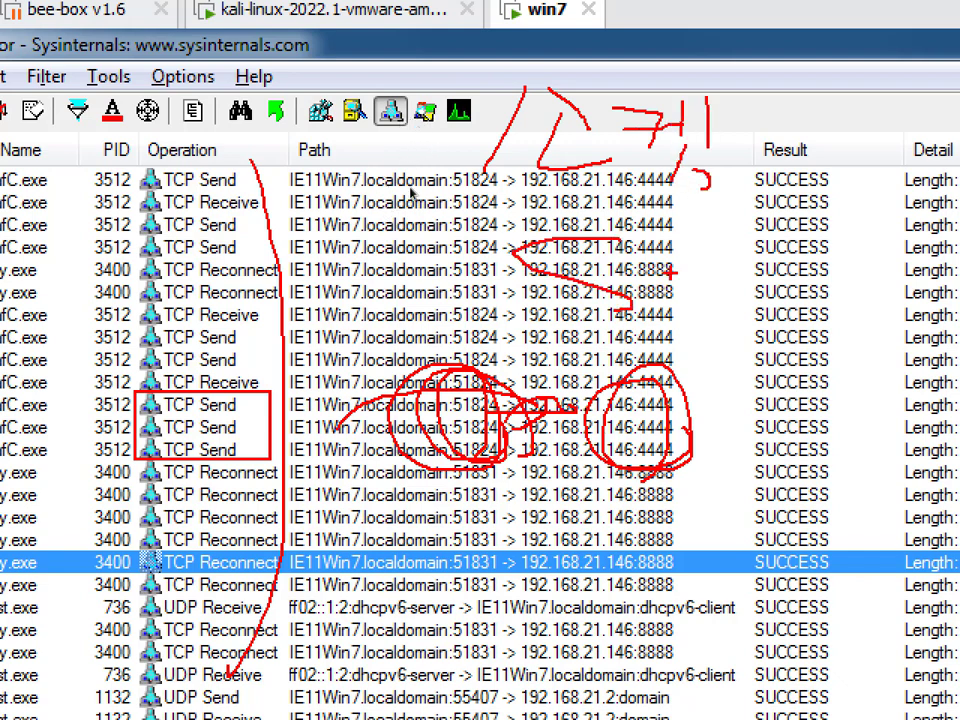
{"action": "left_click_drag", "start_coordinate": [660, 265], "coordinate": [671, 289]}
{"action": "left_click_drag", "start_coordinate": [724, 266], "coordinate": [731, 265]}
{"action": "mouse_move", "coordinate": [760, 182]}
{"action": "left_mouse_down"}
{"action": "mouse_move", "coordinate": [758, 298]}
{"action": "mouse_move", "coordinate": [830, 300]}
{"action": "left_mouse_up"}
{"action": "mouse_move", "coordinate": [845, 268]}
{"action": "left_mouse_down"}
{"action": "mouse_move", "coordinate": [880, 265]}
{"action": "mouse_move", "coordinate": [862, 300]}
{"action": "left_mouse_up"}
{"action": "left_click_drag", "start_coordinate": [494, 332], "coordinate": [904, 321]}
{"action": "left_click_drag", "start_coordinate": [490, 186], "coordinate": [950, 324]}
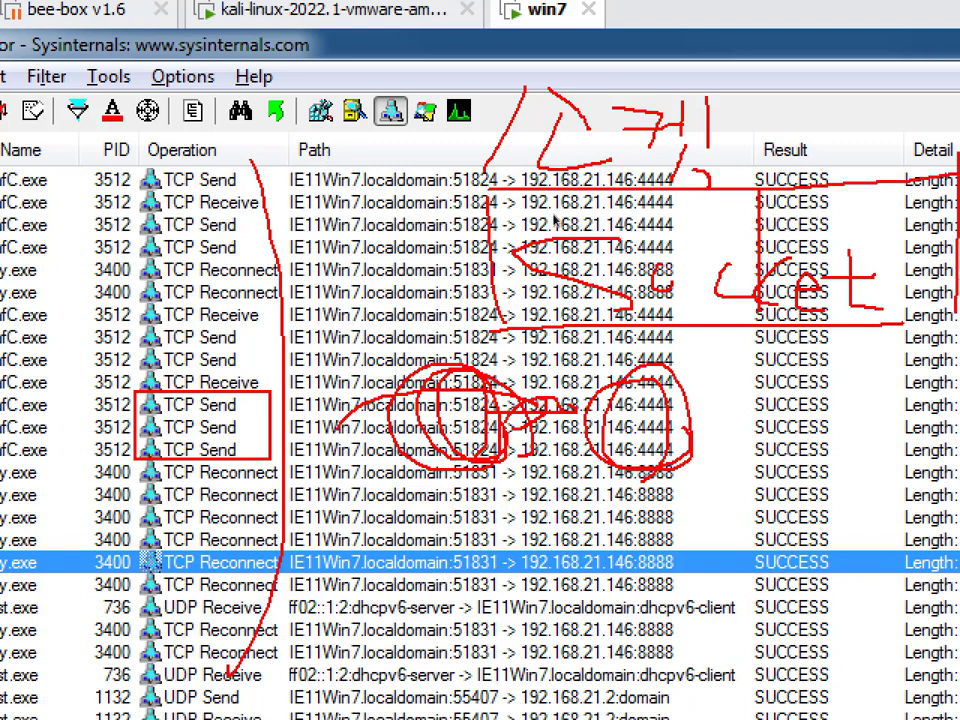
{"action": "left_click_drag", "start_coordinate": [720, 60], "coordinate": [460, 175]}
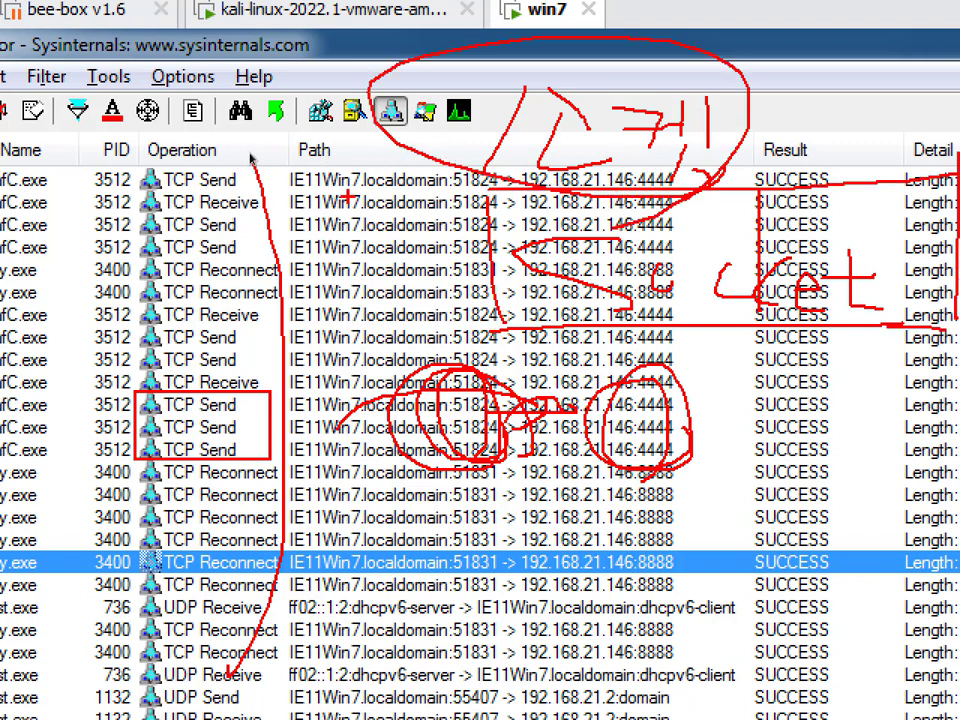
Compare the TCP Send, TCP Receive and TCP Reconnect entries in the Operation column.
{"action": "left_click_drag", "start_coordinate": [148, 185], "coordinate": [311, 180]}
{"action": "left_click_drag", "start_coordinate": [315, 153], "coordinate": [267, 191]}
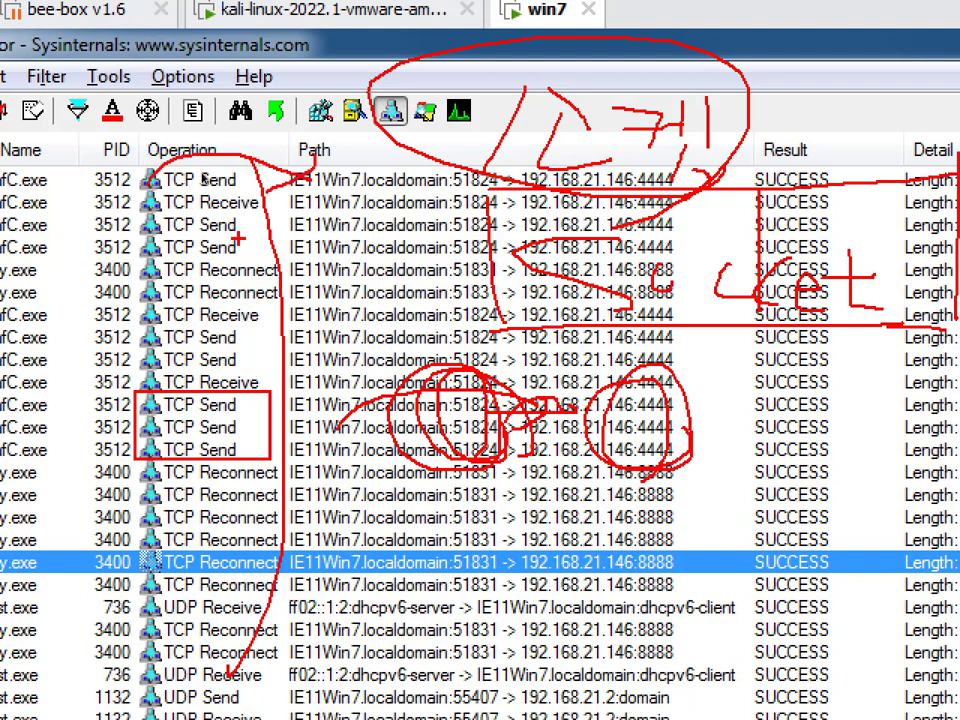
{"action": "mouse_move", "coordinate": [254, 235]}
{"action": "left_mouse_down"}
{"action": "mouse_move", "coordinate": [158, 240]}
{"action": "mouse_move", "coordinate": [162, 232]}
{"action": "left_mouse_up"}
{"action": "left_click_drag", "start_coordinate": [219, 240], "coordinate": [281, 276]}
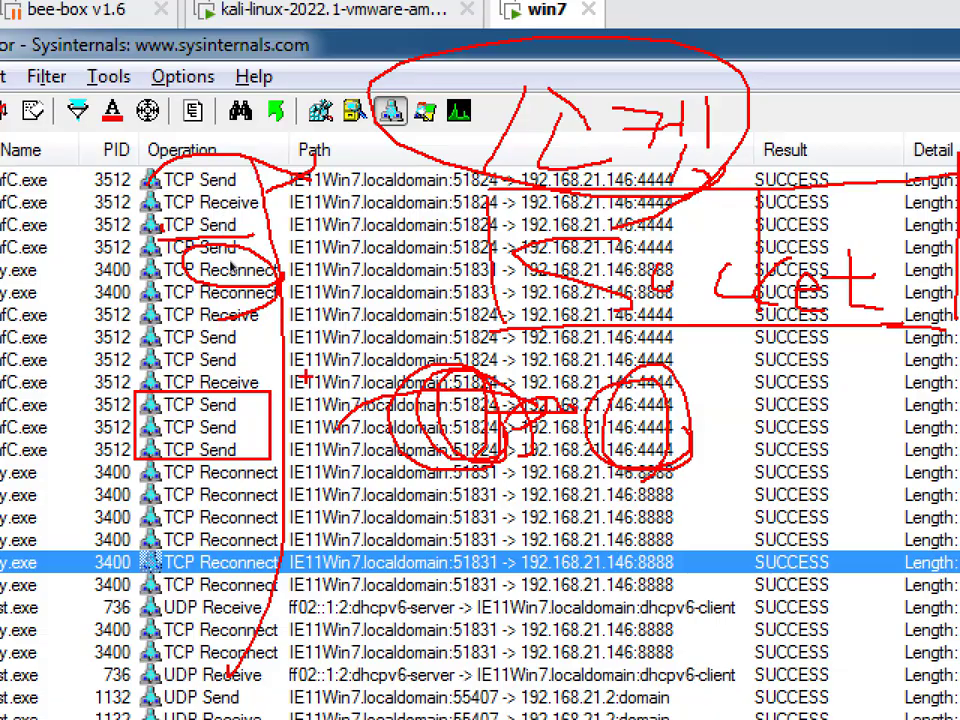
{"action": "key", "text": "Escape"}
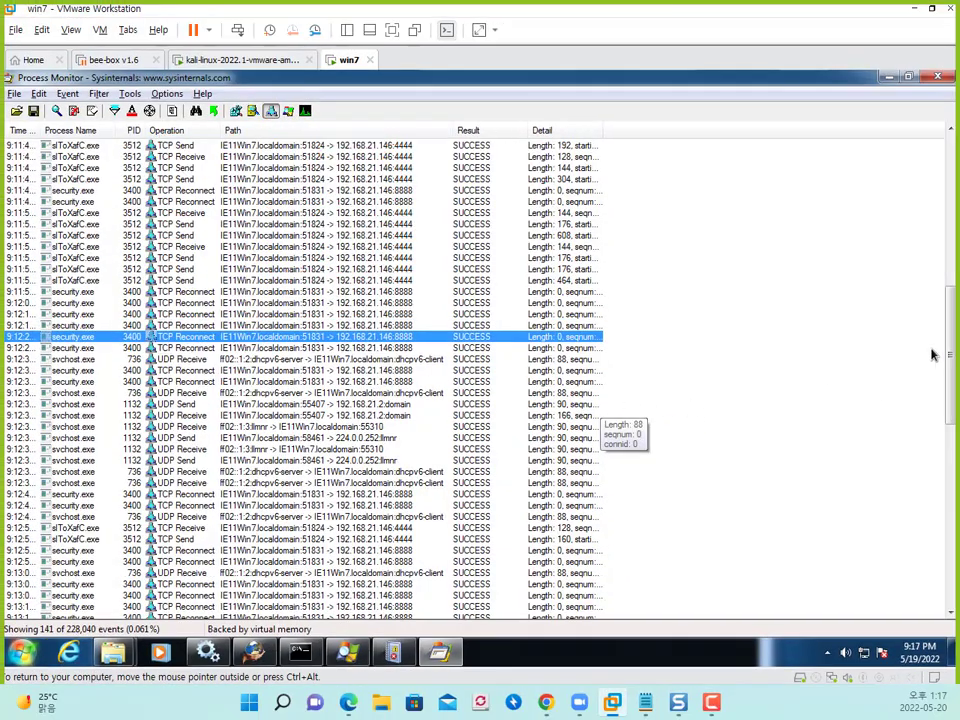
Go to the latest network events and examine the repeated TCP Reconnect entries to 192.168.21.146:8888.
{"action": "left_click_drag", "start_coordinate": [948, 326], "coordinate": [928, 553]}
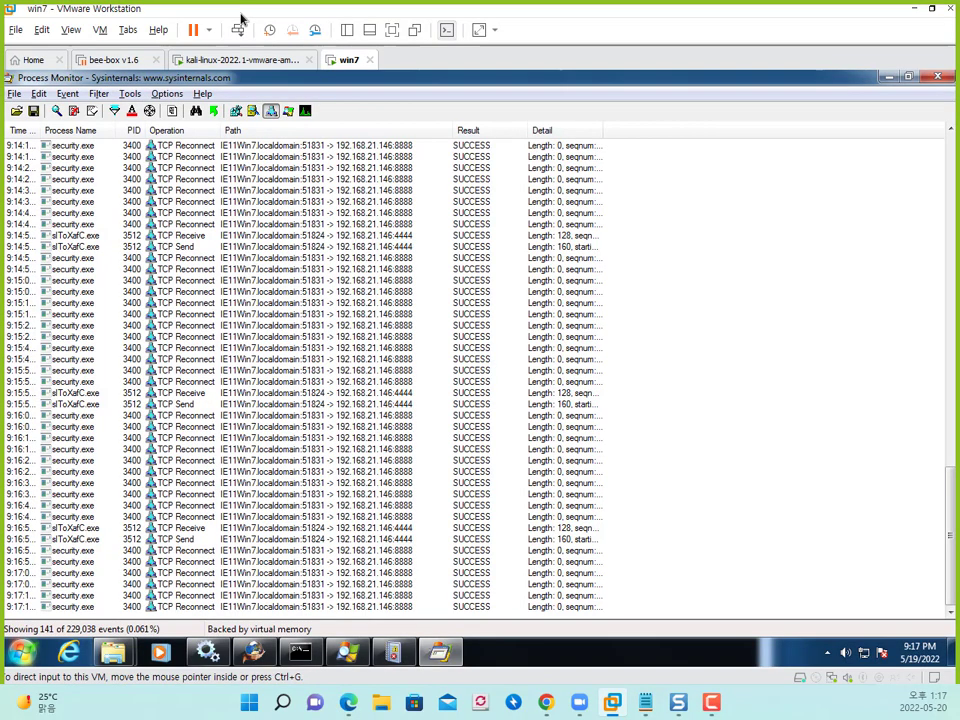
{"action": "key", "text": "ctrl+1"}
{"action": "left_click", "coordinate": [21, 375]}
{"action": "mouse_move", "coordinate": [33, 300]}
{"action": "left_mouse_down"}
{"action": "mouse_move", "coordinate": [580, 622]}
{"action": "mouse_move", "coordinate": [797, 692]}
{"action": "left_mouse_up"}
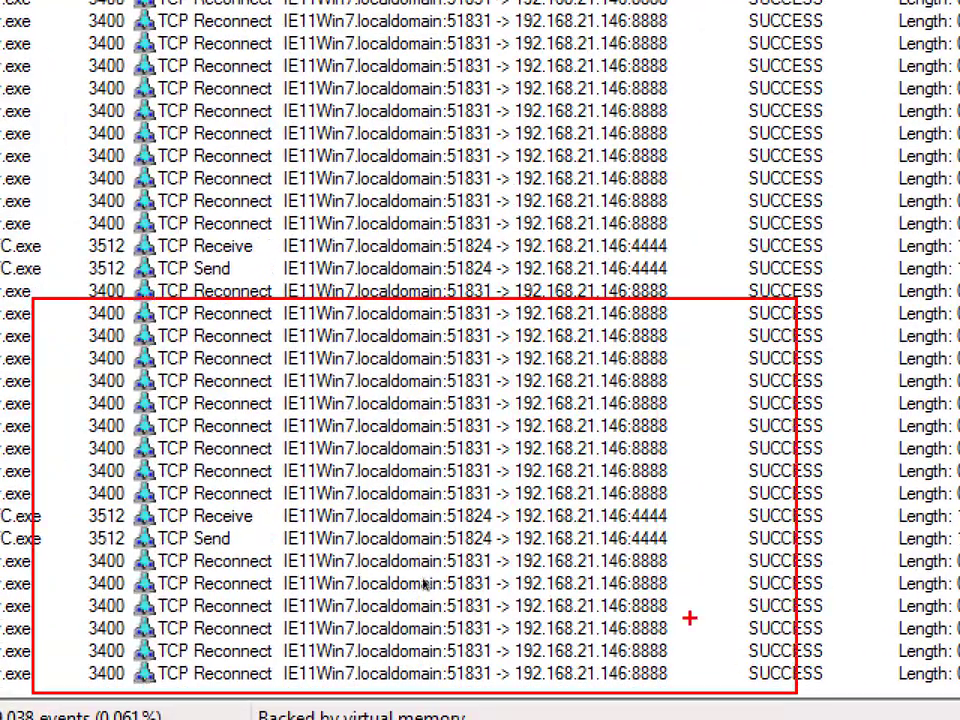
Hide the network activity events and show the file system activity events instead.
{"action": "mouse_move", "coordinate": [689, 472]}
{"action": "left_mouse_down"}
{"action": "mouse_move", "coordinate": [662, 718]}
{"action": "mouse_move", "coordinate": [605, 672]}
{"action": "left_mouse_up"}
{"action": "mouse_move", "coordinate": [504, 460]}
{"action": "left_mouse_down"}
{"action": "mouse_move", "coordinate": [507, 470]}
{"action": "mouse_move", "coordinate": [394, 303]}
{"action": "mouse_move", "coordinate": [190, 672]}
{"action": "left_mouse_up"}
{"action": "key", "text": "Escape"}
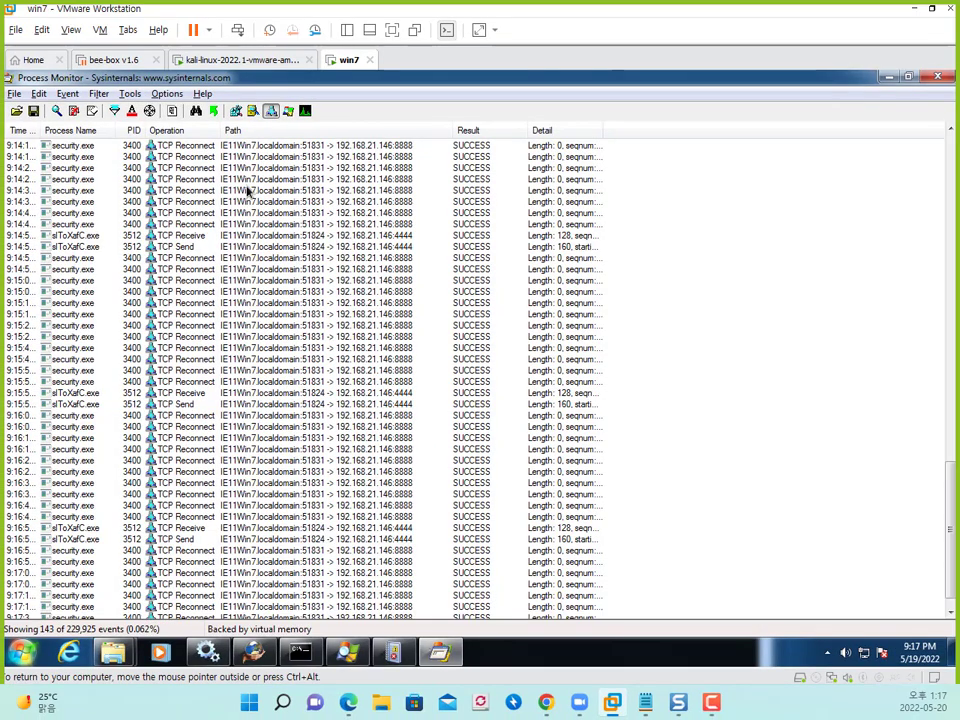
{"action": "left_click", "coordinate": [270, 114]}
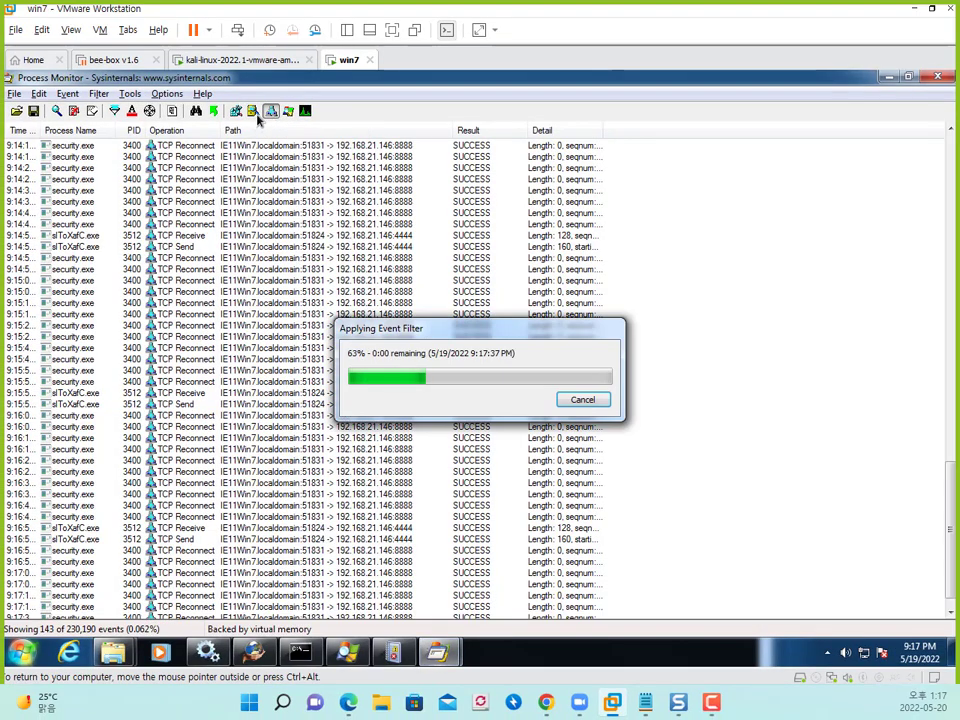
{"action": "left_click", "coordinate": [254, 112]}
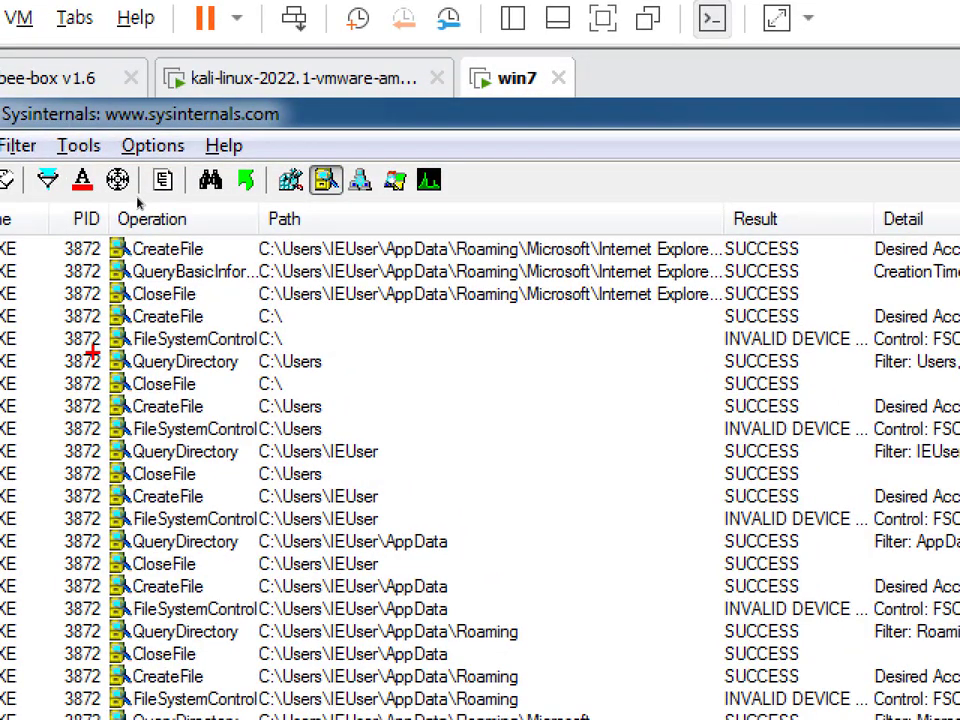
Examine the CreateFile, FileSystemControl, QueryDirectory and CloseFile operations recorded in the Explorer.EXE file system events.
{"action": "mouse_move", "coordinate": [91, 375]}
{"action": "left_mouse_down"}
{"action": "mouse_move", "coordinate": [136, 402]}
{"action": "mouse_move", "coordinate": [218, 421]}
{"action": "mouse_move", "coordinate": [128, 438]}
{"action": "mouse_move", "coordinate": [106, 422]}
{"action": "mouse_move", "coordinate": [229, 442]}
{"action": "mouse_move", "coordinate": [204, 446]}
{"action": "mouse_move", "coordinate": [219, 468]}
{"action": "mouse_move", "coordinate": [130, 459]}
{"action": "mouse_move", "coordinate": [118, 448]}
{"action": "mouse_move", "coordinate": [240, 442]}
{"action": "left_mouse_up"}
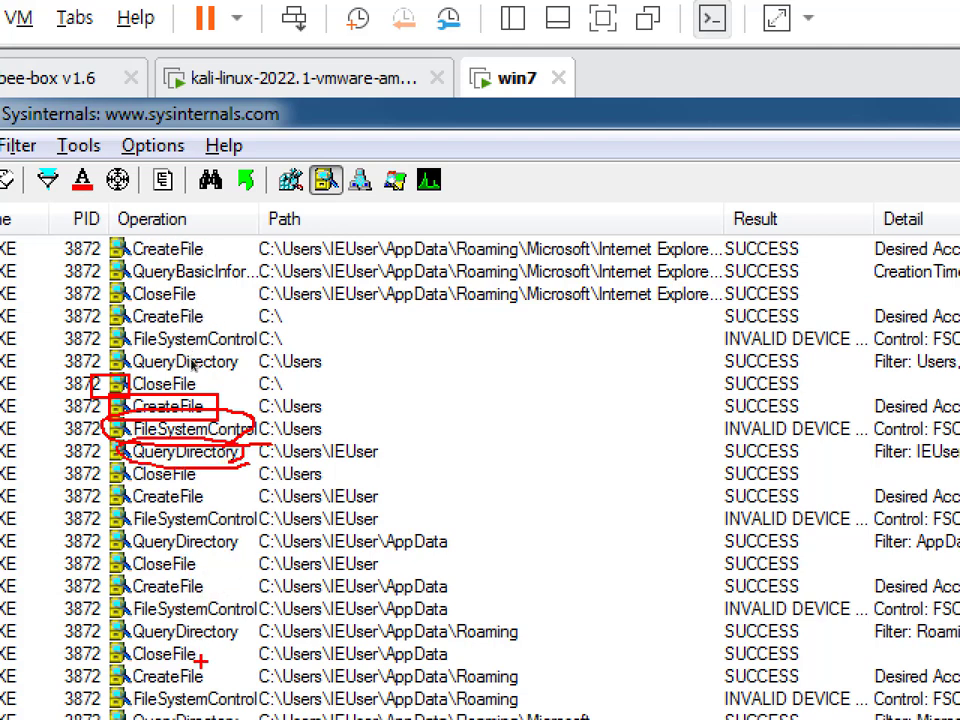
{"action": "mouse_move", "coordinate": [200, 664]}
{"action": "left_mouse_down"}
{"action": "mouse_move", "coordinate": [207, 652]}
{"action": "mouse_move", "coordinate": [190, 630]}
{"action": "mouse_move", "coordinate": [92, 682]}
{"action": "left_mouse_up"}
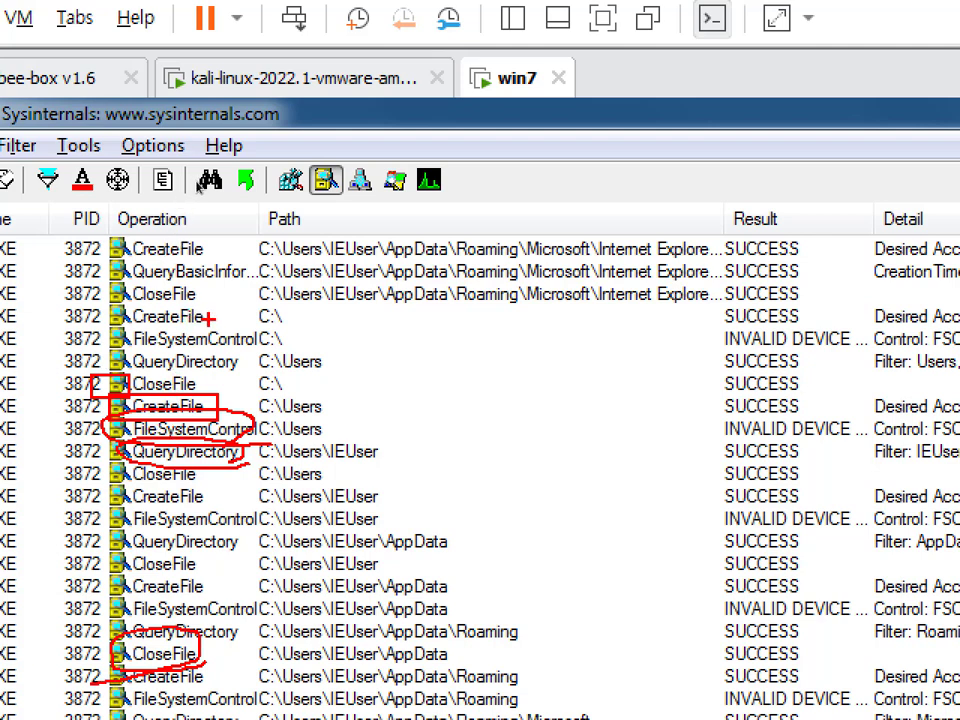
{"action": "mouse_move", "coordinate": [197, 317]}
{"action": "left_mouse_down"}
{"action": "mouse_move", "coordinate": [110, 330]}
{"action": "mouse_move", "coordinate": [220, 312]}
{"action": "left_mouse_up"}
{"action": "left_click_drag", "start_coordinate": [292, 330], "coordinate": [344, 334]}
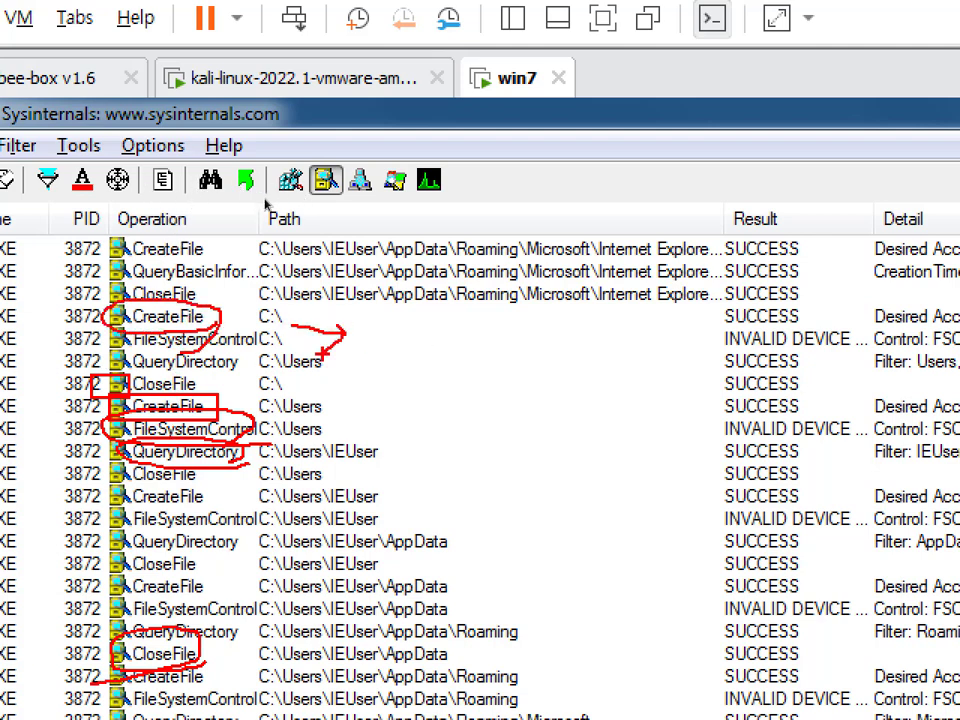
{"action": "left_click_drag", "start_coordinate": [445, 314], "coordinate": [455, 346]}
{"action": "mouse_move", "coordinate": [465, 350]}
{"action": "left_mouse_down"}
{"action": "mouse_move", "coordinate": [466, 328]}
{"action": "mouse_move", "coordinate": [500, 325]}
{"action": "mouse_move", "coordinate": [482, 312]}
{"action": "mouse_move", "coordinate": [505, 333]}
{"action": "mouse_move", "coordinate": [612, 300]}
{"action": "mouse_move", "coordinate": [640, 385]}
{"action": "left_mouse_up"}
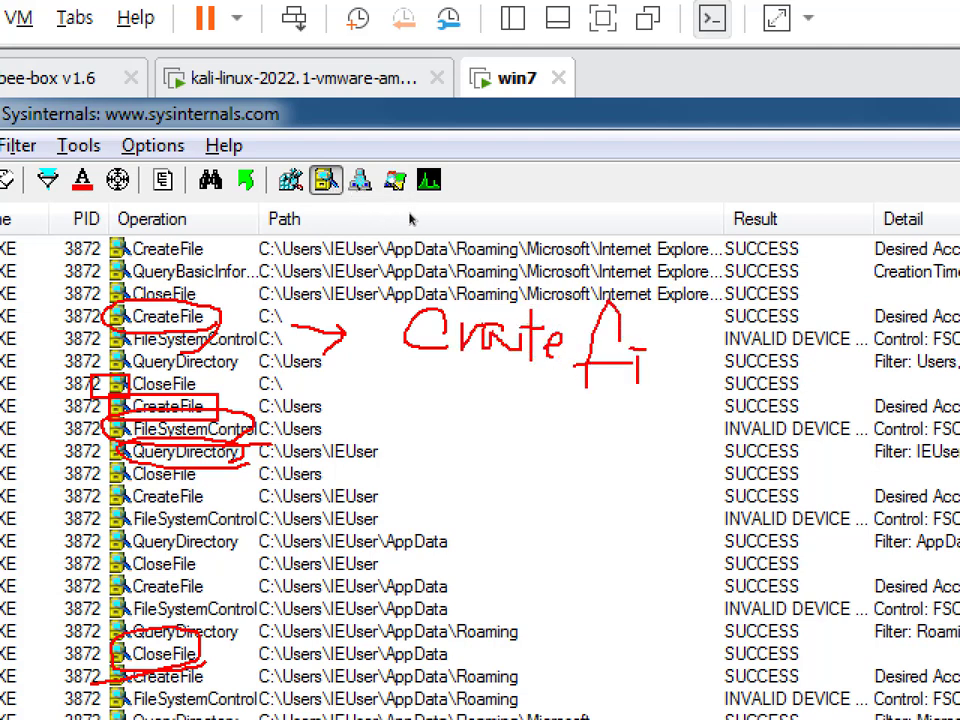
{"action": "mouse_move", "coordinate": [660, 330]}
{"action": "left_mouse_down"}
{"action": "mouse_move", "coordinate": [660, 385]}
{"action": "mouse_move", "coordinate": [692, 380]}
{"action": "left_mouse_up"}
{"action": "mouse_move", "coordinate": [507, 394]}
{"action": "left_mouse_down"}
{"action": "mouse_move", "coordinate": [714, 403]}
{"action": "mouse_move", "coordinate": [415, 395]}
{"action": "left_mouse_up"}
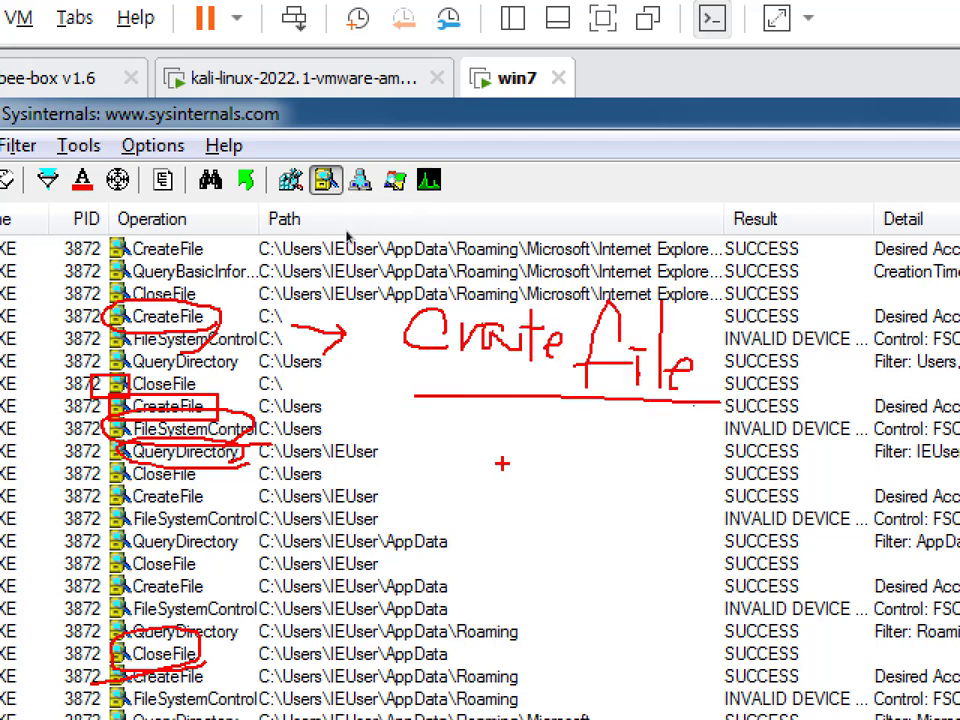
{"action": "mouse_move", "coordinate": [494, 488]}
{"action": "left_mouse_down"}
{"action": "mouse_move", "coordinate": [540, 473]}
{"action": "mouse_move", "coordinate": [542, 432]}
{"action": "left_mouse_up"}
{"action": "mouse_move", "coordinate": [567, 431]}
{"action": "left_mouse_down"}
{"action": "mouse_move", "coordinate": [567, 466]}
{"action": "mouse_move", "coordinate": [556, 464]}
{"action": "left_mouse_up"}
{"action": "mouse_move", "coordinate": [613, 418]}
{"action": "left_mouse_down"}
{"action": "mouse_move", "coordinate": [600, 473]}
{"action": "mouse_move", "coordinate": [640, 485]}
{"action": "left_mouse_up"}
{"action": "left_click_drag", "start_coordinate": [625, 455], "coordinate": [642, 455]}
{"action": "left_click_drag", "start_coordinate": [540, 418], "coordinate": [690, 500]}
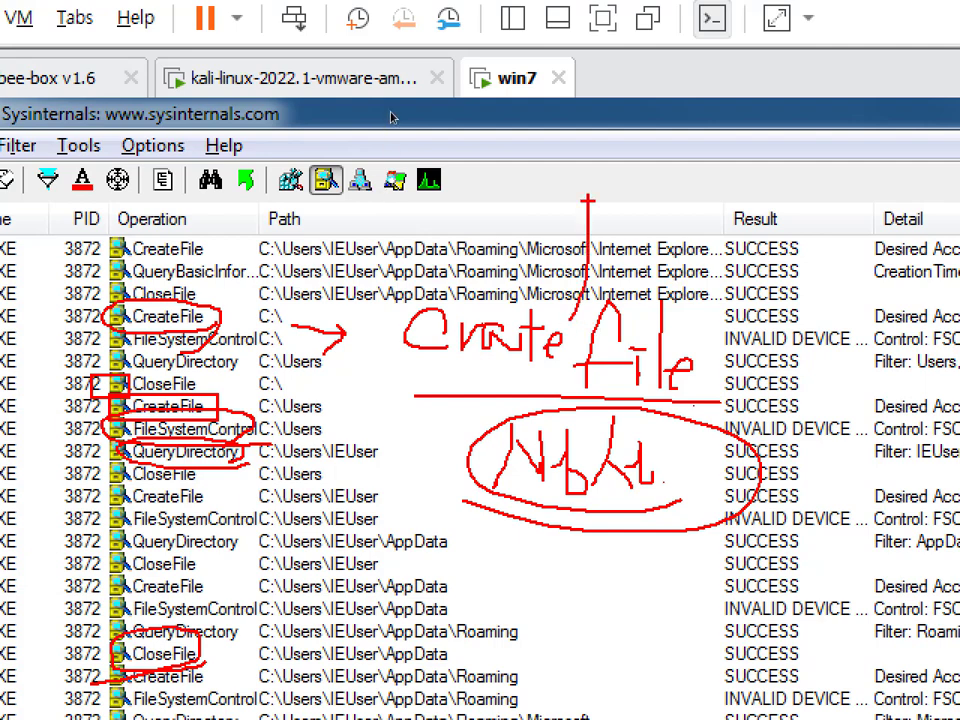
{"action": "left_click_drag", "start_coordinate": [588, 298], "coordinate": [648, 207]}
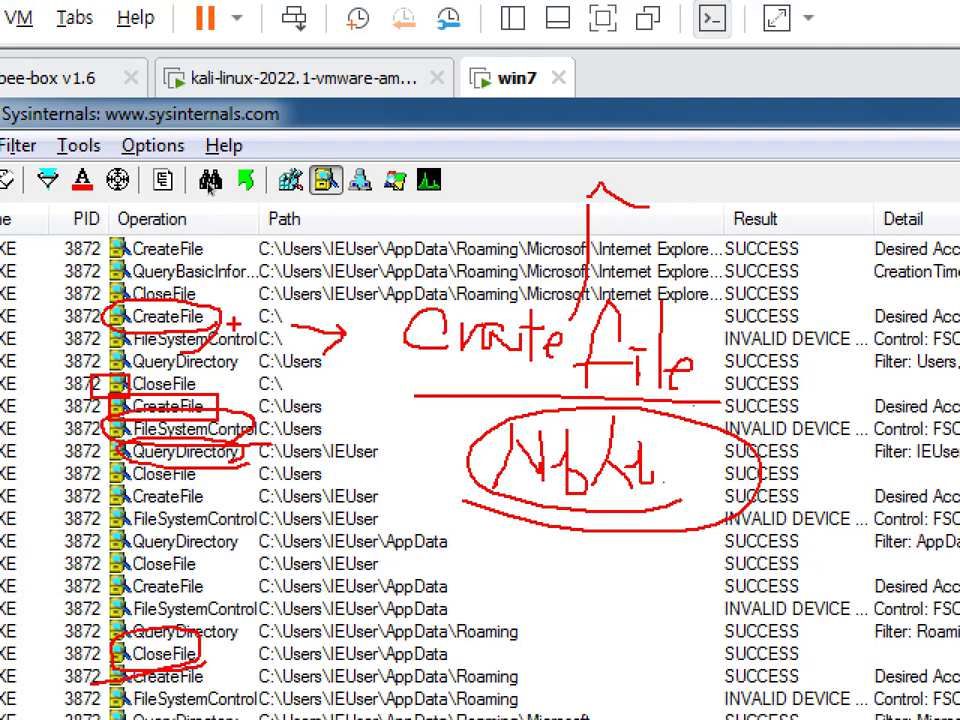
{"action": "mouse_move", "coordinate": [420, 225]}
{"action": "left_mouse_down"}
{"action": "mouse_move", "coordinate": [470, 90]}
{"action": "mouse_move", "coordinate": [468, 160]}
{"action": "left_mouse_up"}
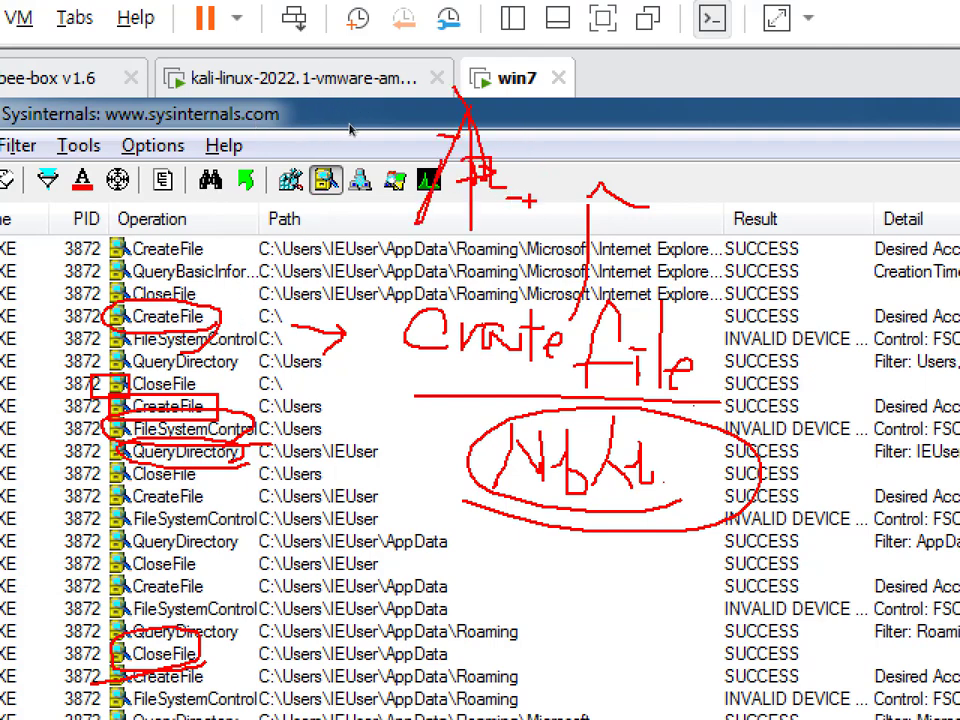
{"action": "mouse_move", "coordinate": [530, 204]}
{"action": "left_mouse_down"}
{"action": "mouse_move", "coordinate": [470, 104]}
{"action": "mouse_move", "coordinate": [515, 216]}
{"action": "mouse_move", "coordinate": [431, 234]}
{"action": "mouse_move", "coordinate": [562, 225]}
{"action": "mouse_move", "coordinate": [497, 236]}
{"action": "left_mouse_up"}
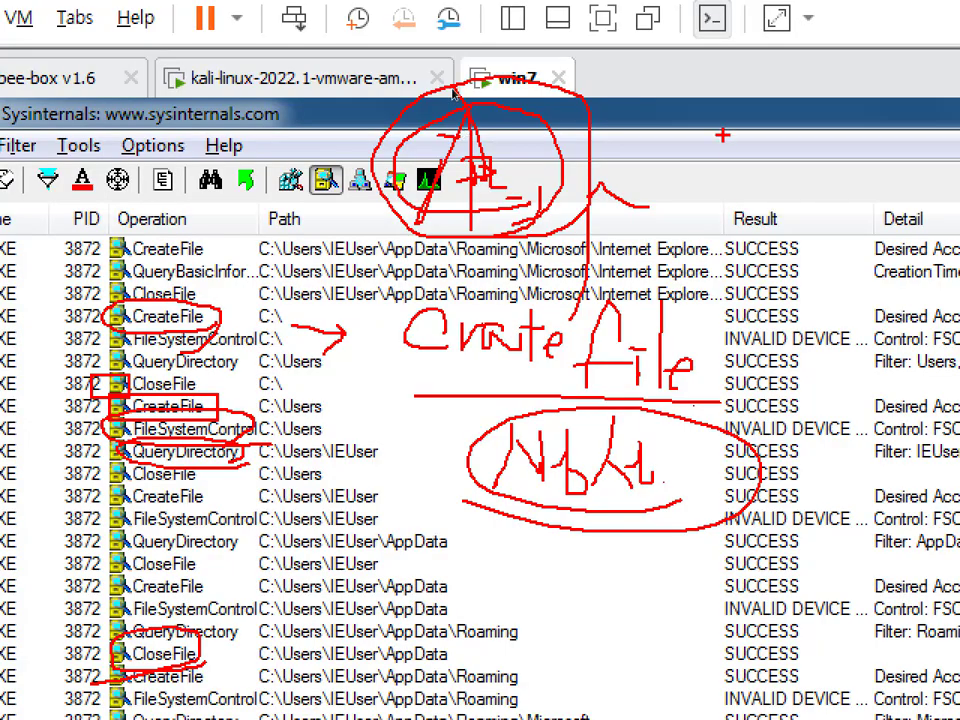
{"action": "key", "text": "Escape"}
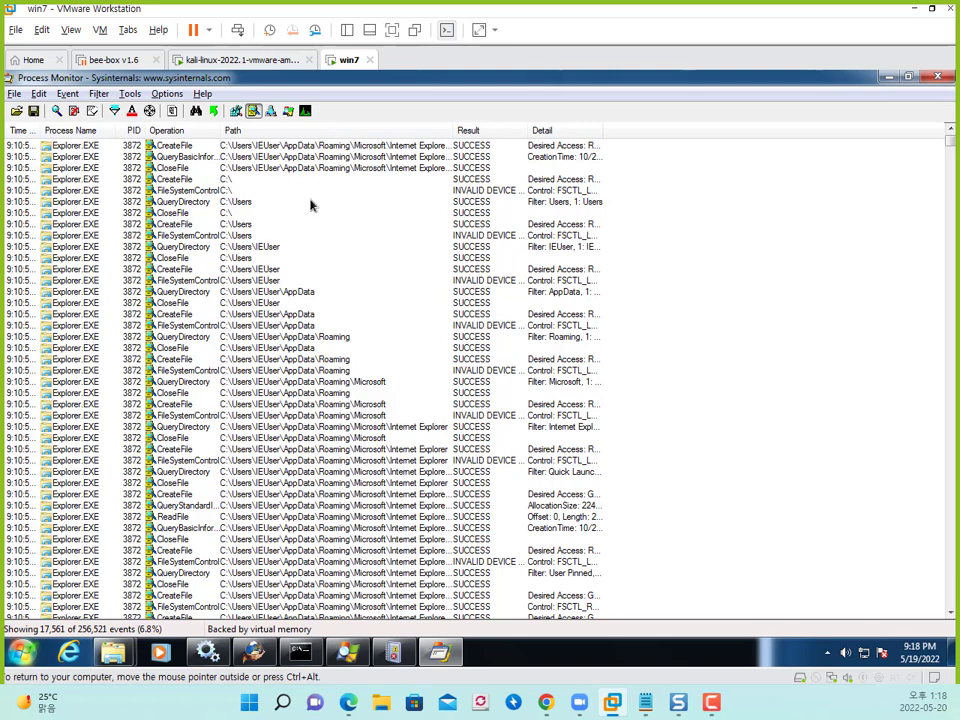
Select the Explorer.EXE CreateFile event for C:\Users\IEUser and examine the file system entries around it.
{"action": "left_click", "coordinate": [207, 257]}
{"action": "left_click", "coordinate": [208, 313]}
{"action": "left_click", "coordinate": [193, 272]}
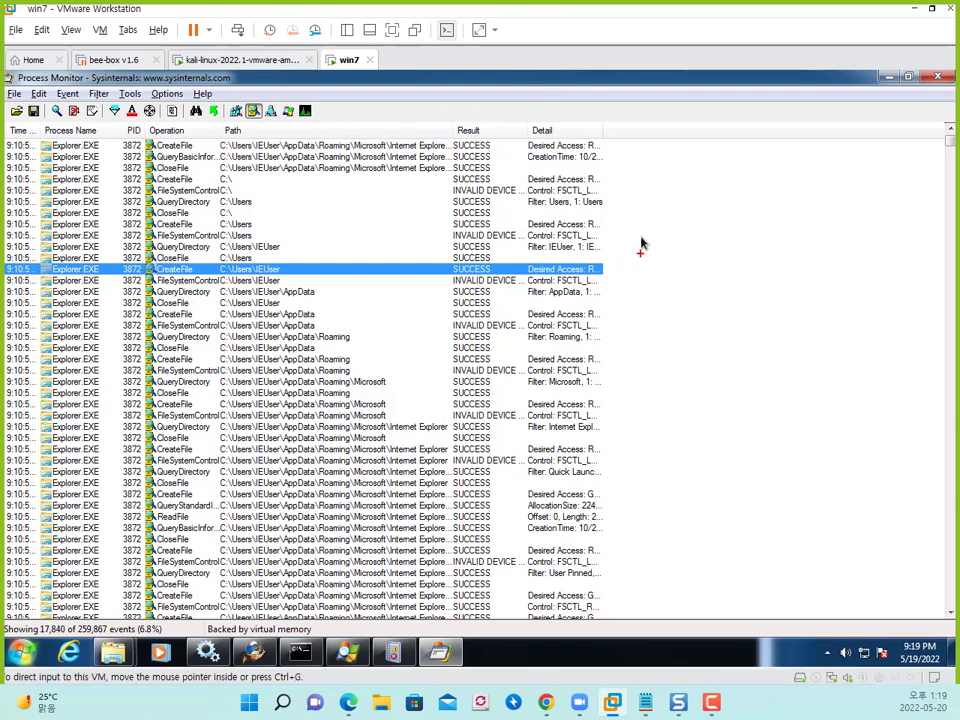
{"action": "left_click_drag", "start_coordinate": [643, 210], "coordinate": [675, 235]}
{"action": "left_click_drag", "start_coordinate": [736, 268], "coordinate": [737, 271]}
{"action": "left_click_drag", "start_coordinate": [775, 251], "coordinate": [791, 256]}
{"action": "left_click_drag", "start_coordinate": [797, 207], "coordinate": [796, 280]}
{"action": "left_click_drag", "start_coordinate": [792, 265], "coordinate": [831, 259]}
{"action": "left_click_drag", "start_coordinate": [820, 231], "coordinate": [824, 231]}
{"action": "left_click_drag", "start_coordinate": [857, 268], "coordinate": [563, 274]}
{"action": "key", "text": "Escape"}
Go to the later file system events and examine the repeated hfs_2.3b.exe operations on C:\Users\IEUser\Desktop\hfs_2.3b and its hfs.events file.
{"action": "left_click", "coordinate": [207, 428]}
{"action": "scroll", "coordinate": [208, 395], "scroll_direction": "down", "scroll_amount": 2}
{"action": "scroll", "coordinate": [210, 393], "scroll_direction": "down", "scroll_amount": 3}
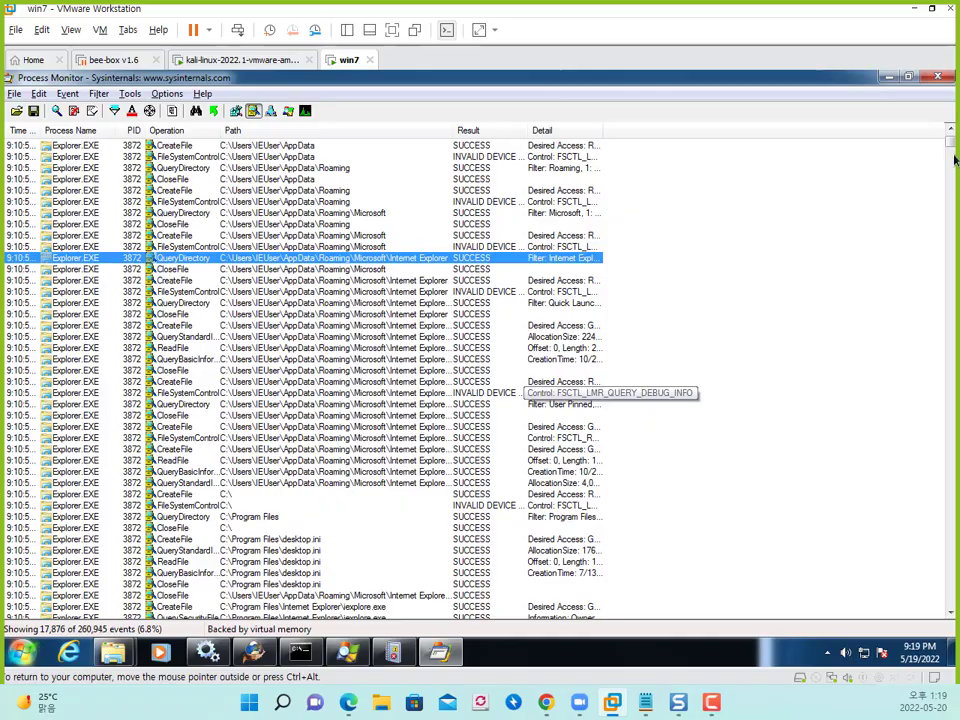
{"action": "left_click_drag", "start_coordinate": [951, 188], "coordinate": [936, 539]}
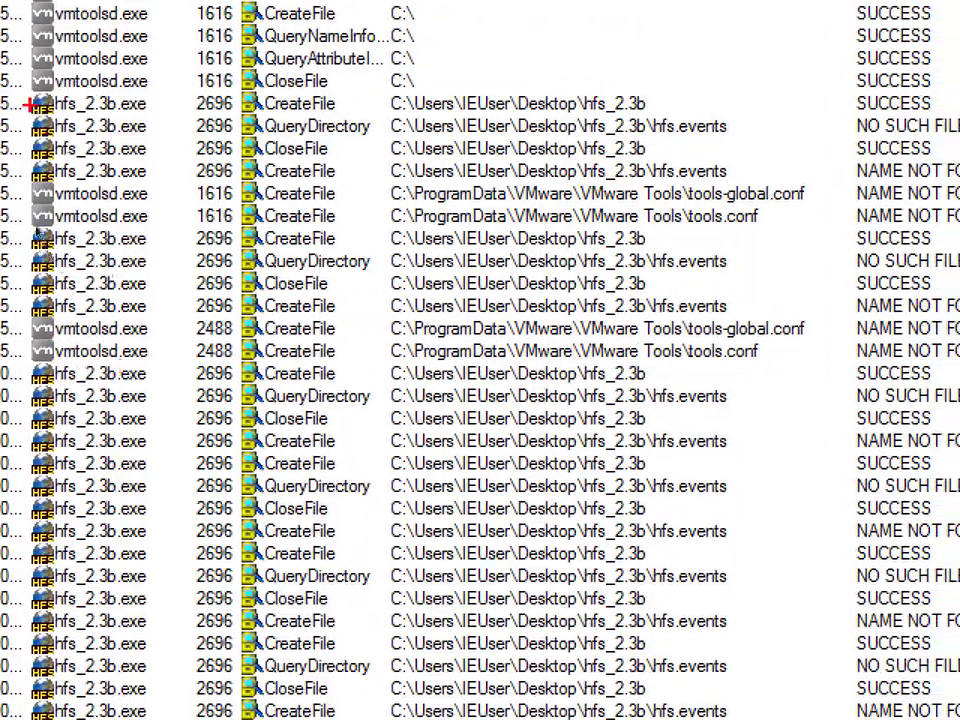
{"action": "mouse_move", "coordinate": [22, 84]}
{"action": "left_mouse_down"}
{"action": "mouse_move", "coordinate": [274, 673]}
{"action": "mouse_move", "coordinate": [446, 717]}
{"action": "mouse_move", "coordinate": [878, 709]}
{"action": "mouse_move", "coordinate": [851, 694]}
{"action": "left_mouse_up"}
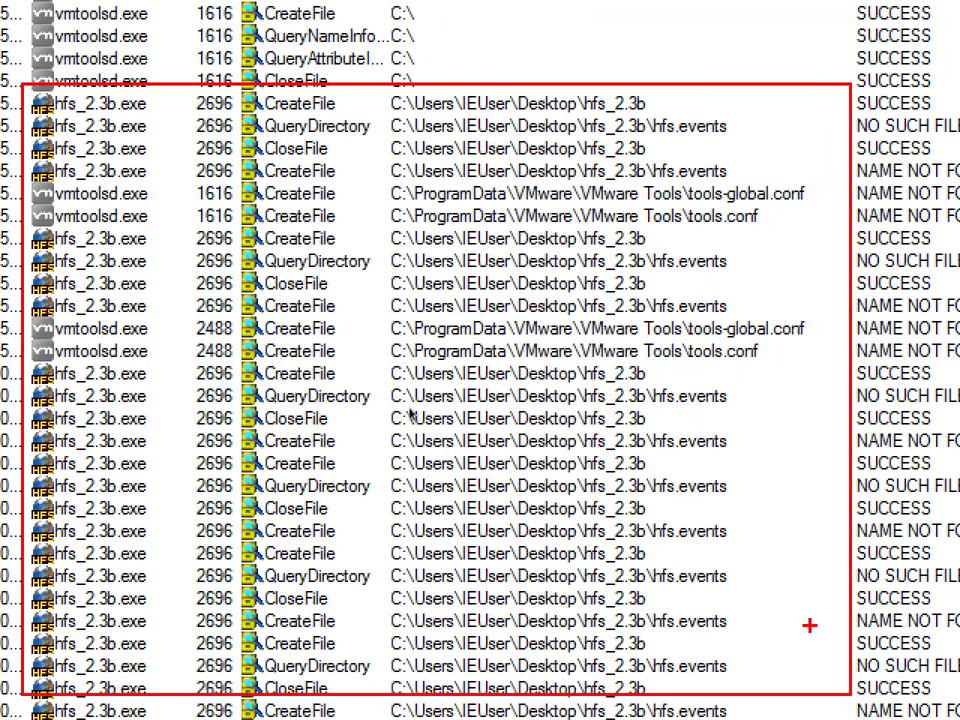
{"action": "mouse_move", "coordinate": [725, 45]}
{"action": "left_mouse_down"}
{"action": "mouse_move", "coordinate": [790, 25]}
{"action": "mouse_move", "coordinate": [720, 120]}
{"action": "left_mouse_up"}
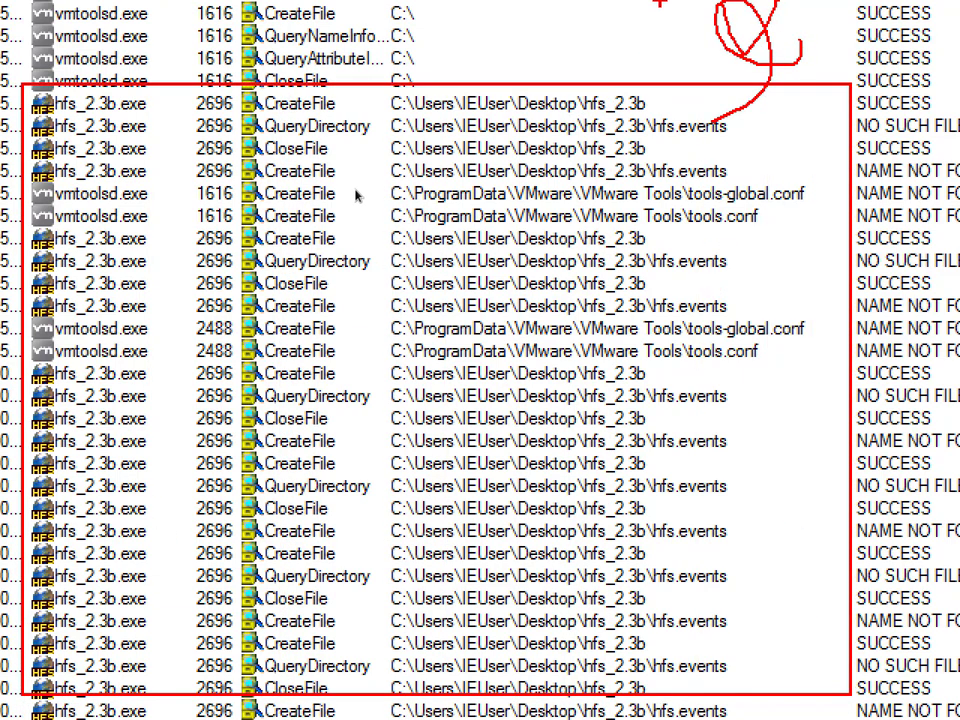
{"action": "left_click_drag", "start_coordinate": [660, 3], "coordinate": [662, 98]}
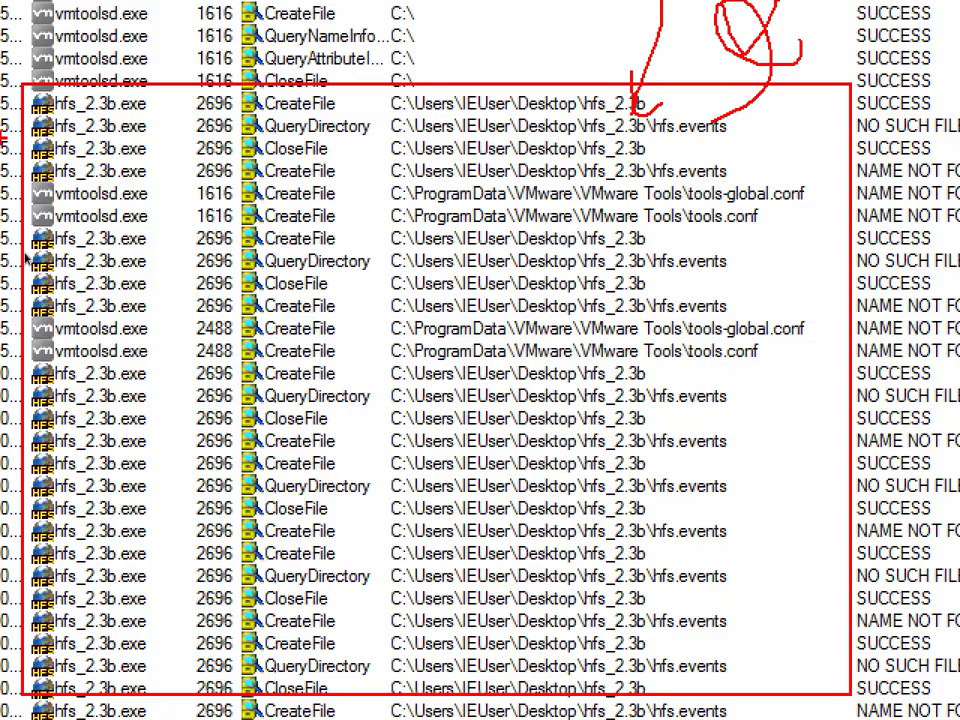
{"action": "key", "text": "Escape"}
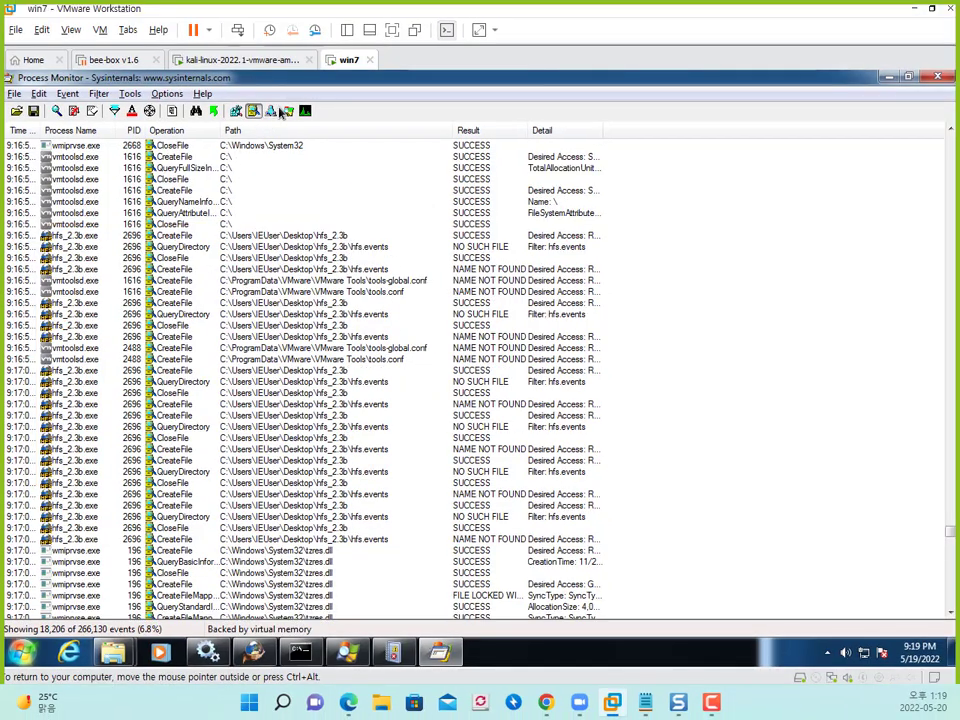
Show registry, network, and process and thread activity alongside the file system events.
{"action": "left_click", "coordinate": [236, 111]}
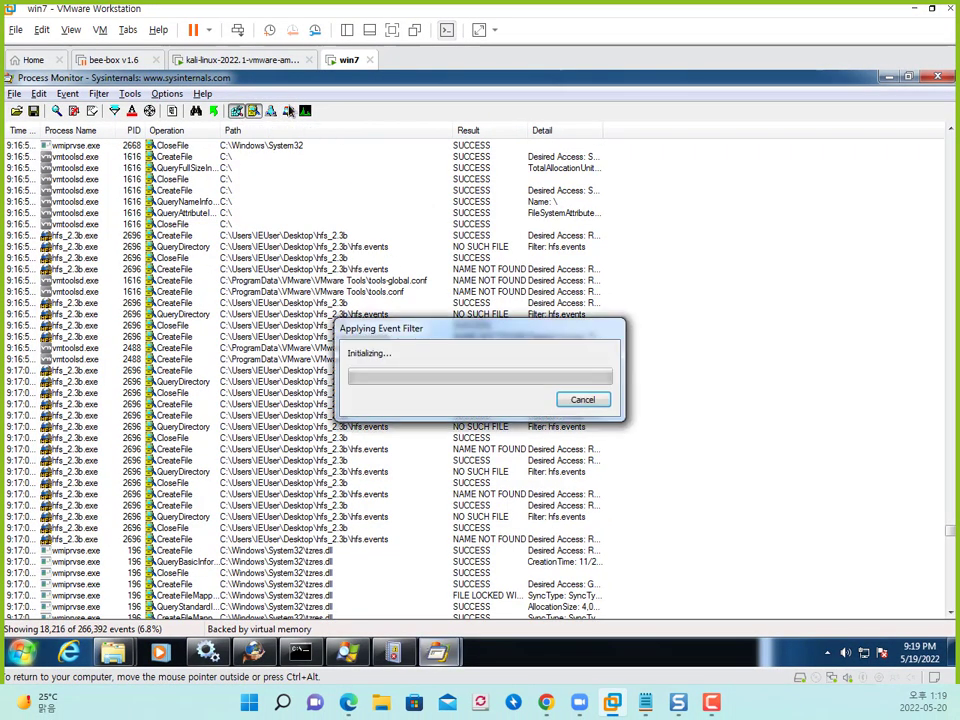
{"action": "left_click", "coordinate": [287, 112]}
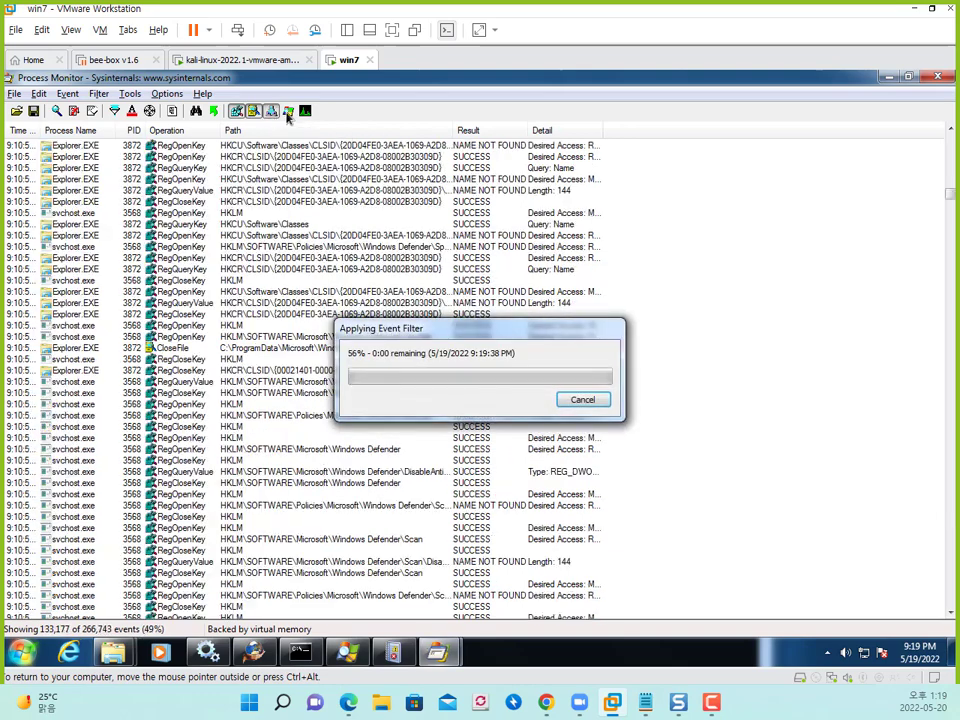
{"action": "left_click", "coordinate": [287, 113]}
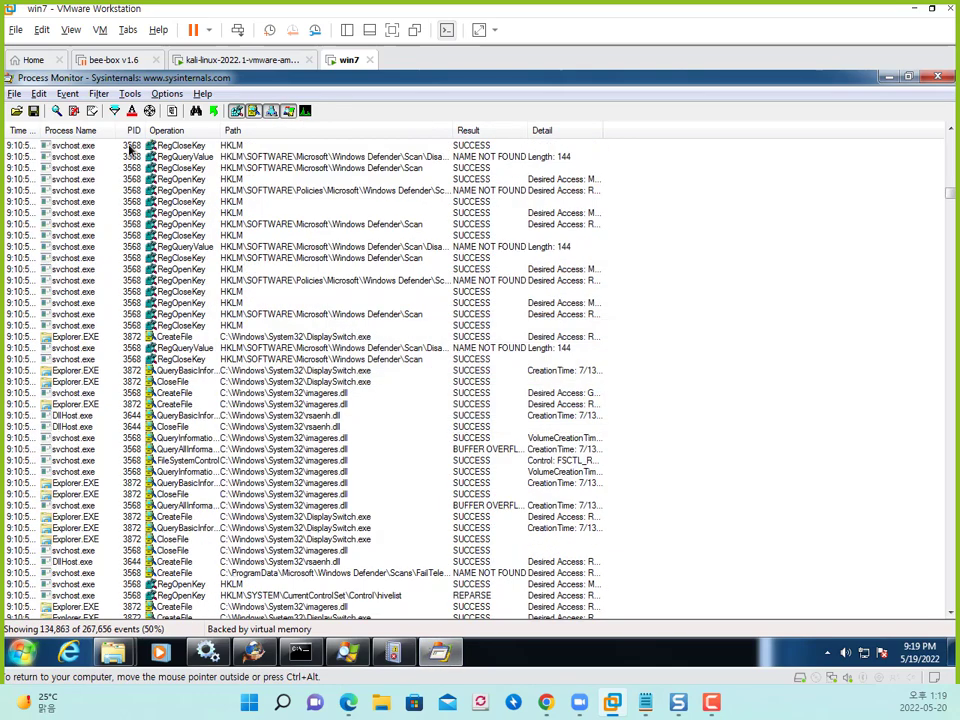
Open the Process Monitor Filter settings, and reposition and enlarge the dialog so the whole rule list fits.
{"action": "left_click", "coordinate": [99, 93]}
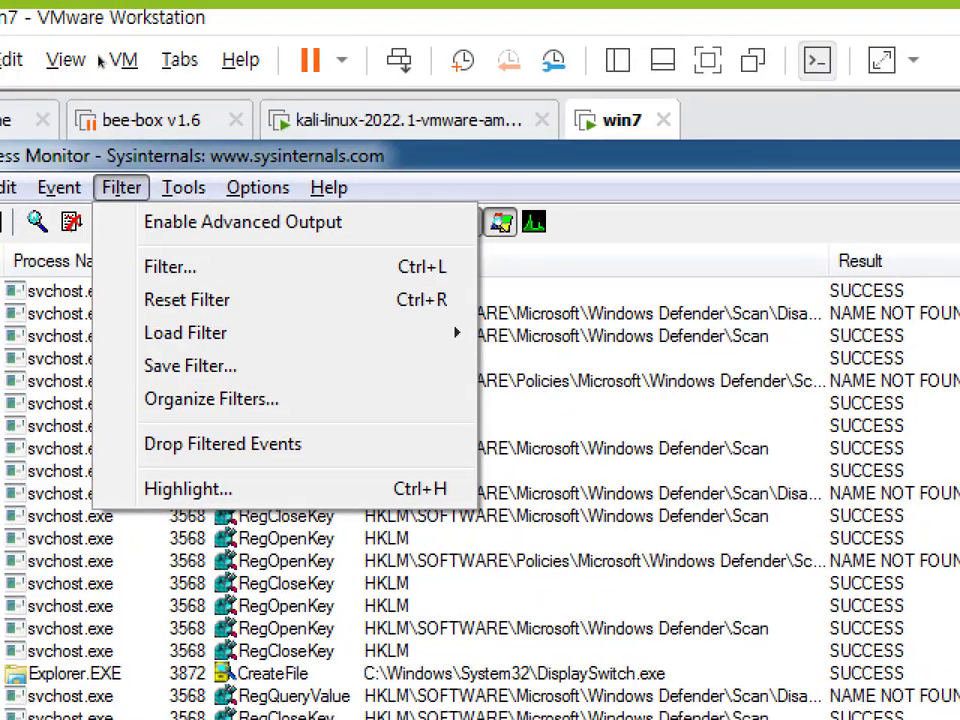
{"action": "left_click", "coordinate": [150, 267]}
{"action": "mouse_move", "coordinate": [94, 240]}
{"action": "left_mouse_down"}
{"action": "mouse_move", "coordinate": [107, 267]}
{"action": "mouse_move", "coordinate": [510, 301]}
{"action": "mouse_move", "coordinate": [509, 284]}
{"action": "left_mouse_up"}
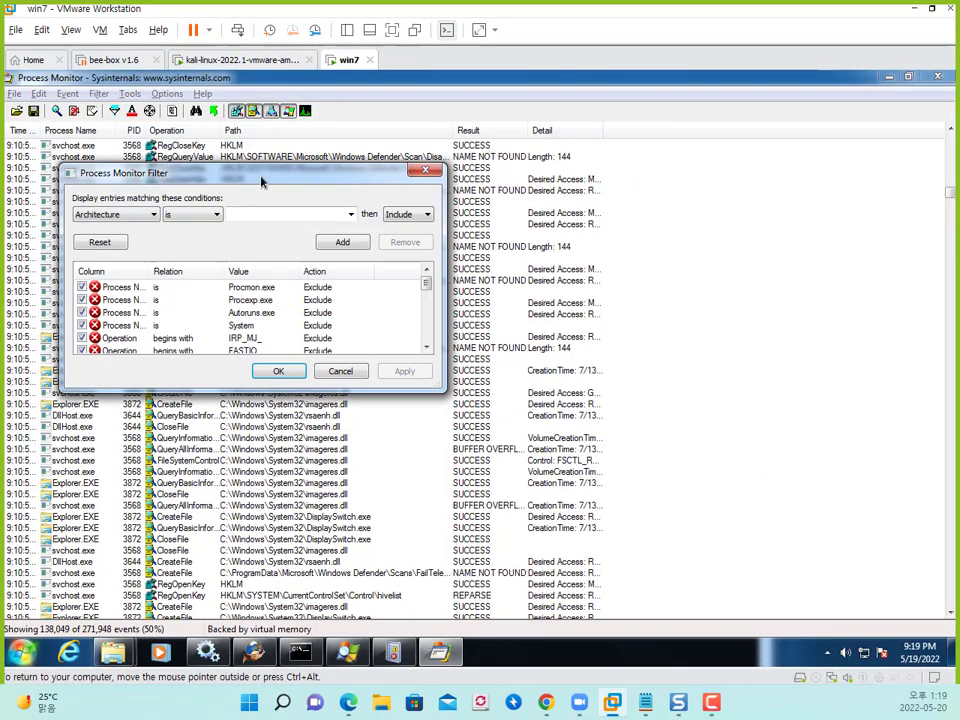
{"action": "left_click_drag", "start_coordinate": [261, 176], "coordinate": [578, 137]}
{"action": "left_click_drag", "start_coordinate": [760, 358], "coordinate": [843, 551]}
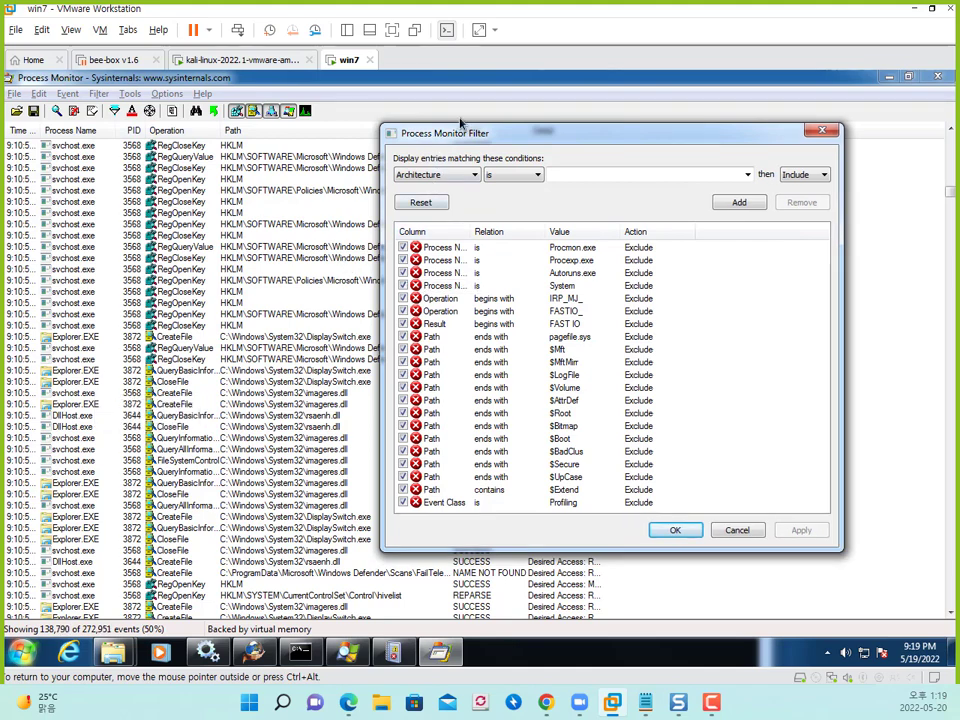
{"action": "left_click_drag", "start_coordinate": [460, 132], "coordinate": [481, 107]}
Examine the Column and Value entries of the default filter rules together with their Exclude actions.
{"action": "left_click_drag", "start_coordinate": [404, 208], "coordinate": [744, 465]}
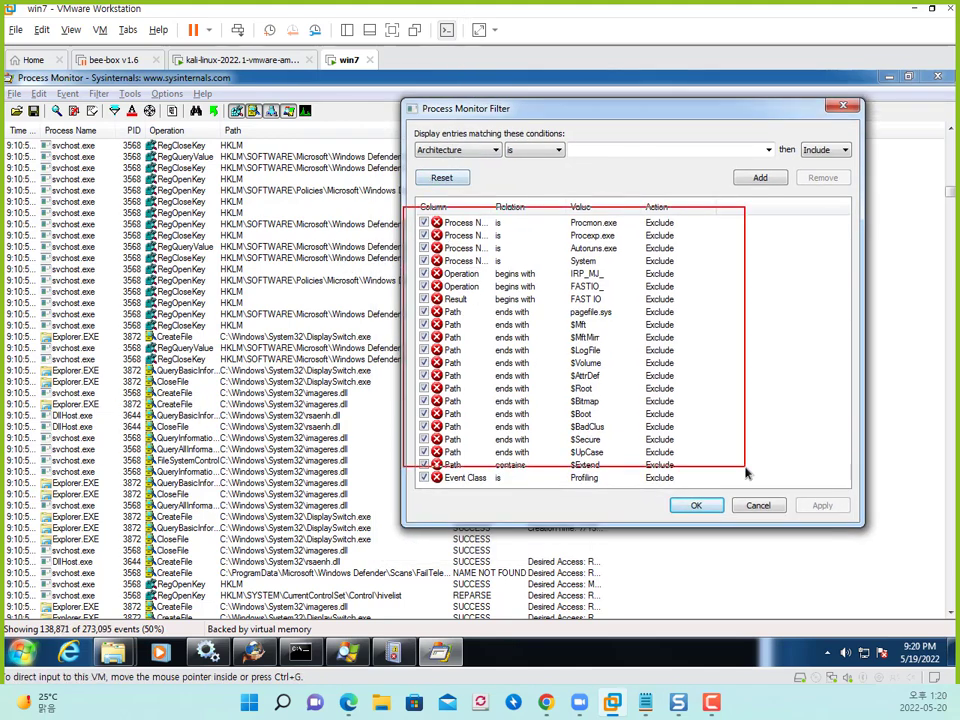
{"action": "mouse_move", "coordinate": [535, 206]}
{"action": "left_mouse_down"}
{"action": "mouse_move", "coordinate": [582, 168]}
{"action": "mouse_move", "coordinate": [627, 196]}
{"action": "left_mouse_up"}
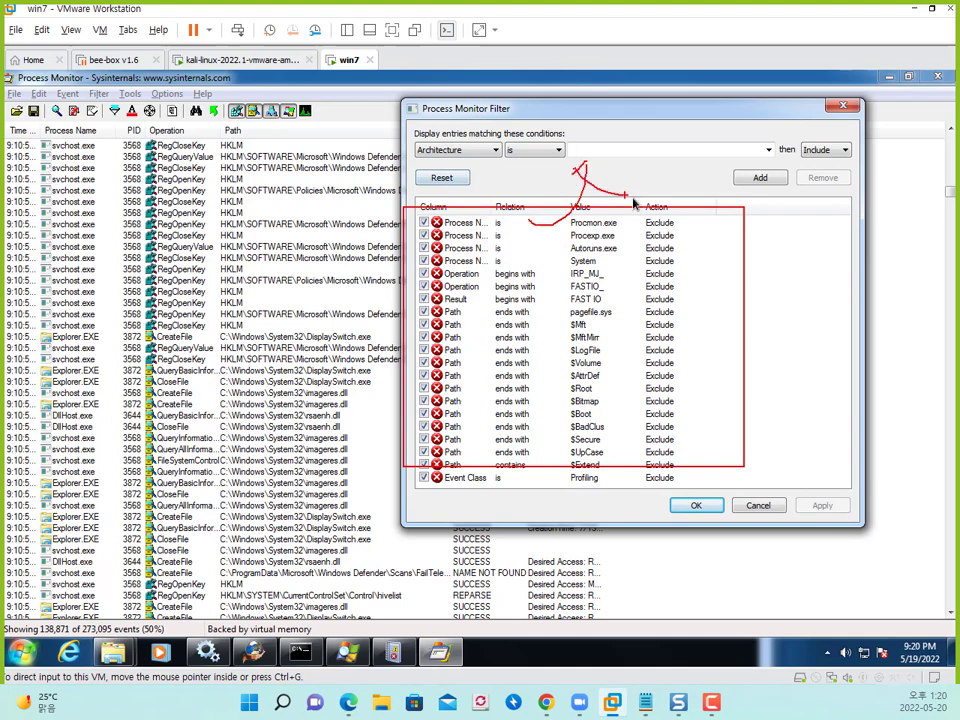
{"action": "left_click_drag", "start_coordinate": [709, 177], "coordinate": [803, 197]}
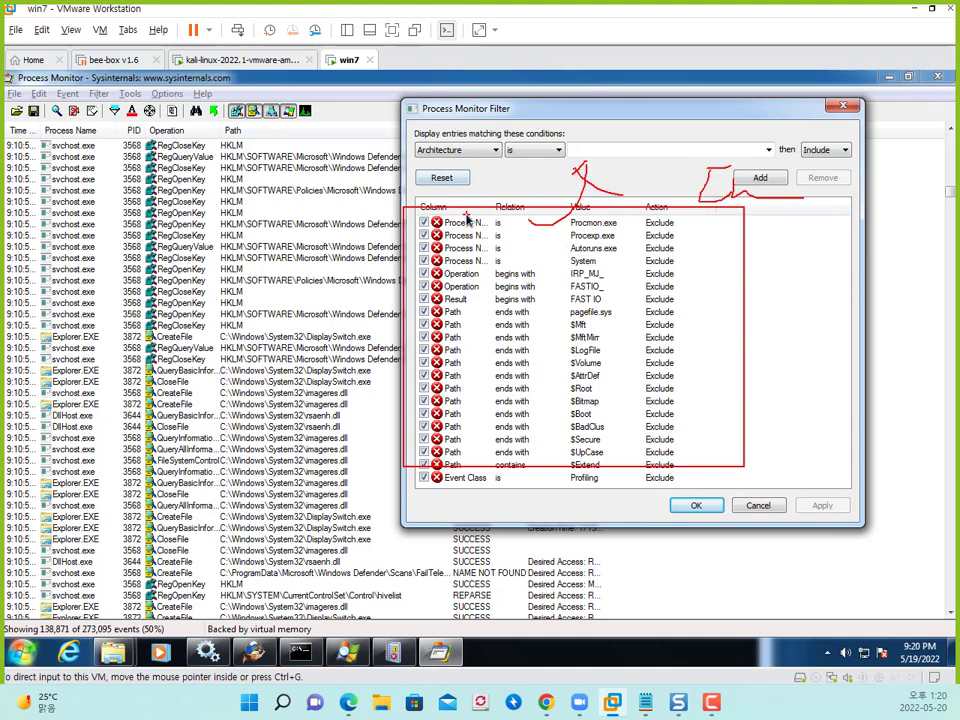
{"action": "left_click_drag", "start_coordinate": [466, 219], "coordinate": [476, 508]}
{"action": "mouse_move", "coordinate": [788, 262]}
{"action": "left_mouse_down"}
{"action": "mouse_move", "coordinate": [815, 250]}
{"action": "mouse_move", "coordinate": [906, 270]}
{"action": "left_mouse_up"}
{"action": "mouse_move", "coordinate": [665, 199]}
{"action": "left_mouse_down"}
{"action": "mouse_move", "coordinate": [723, 236]}
{"action": "mouse_move", "coordinate": [597, 493]}
{"action": "left_mouse_up"}
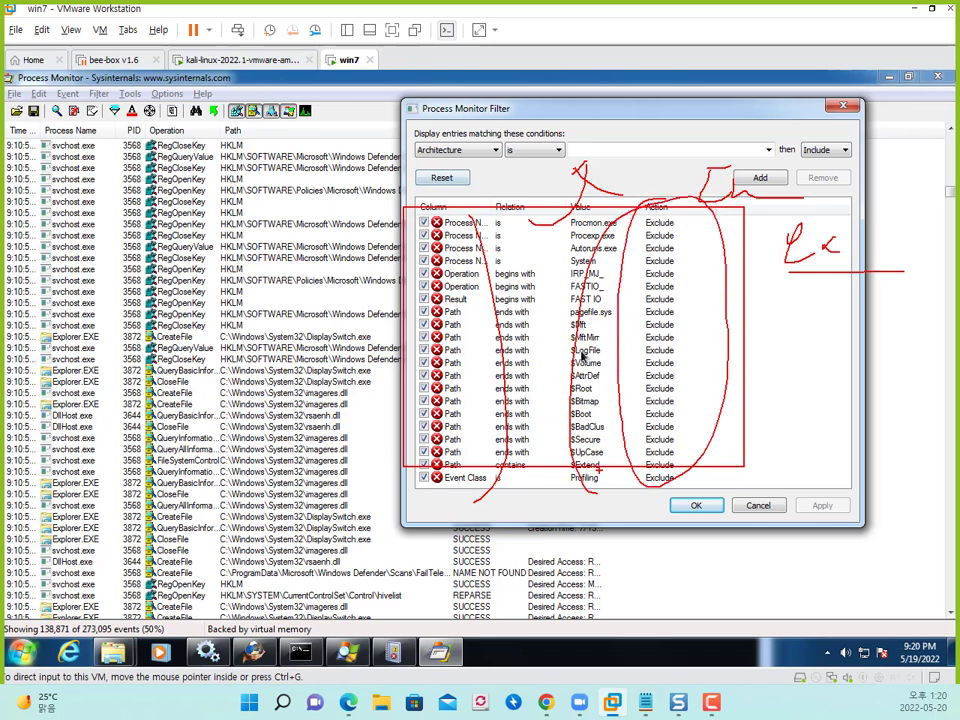
{"action": "key", "text": "Escape"}
Select the $Volume path rule and examine the Value column of the exclusion rules.
{"action": "left_click", "coordinate": [590, 363]}
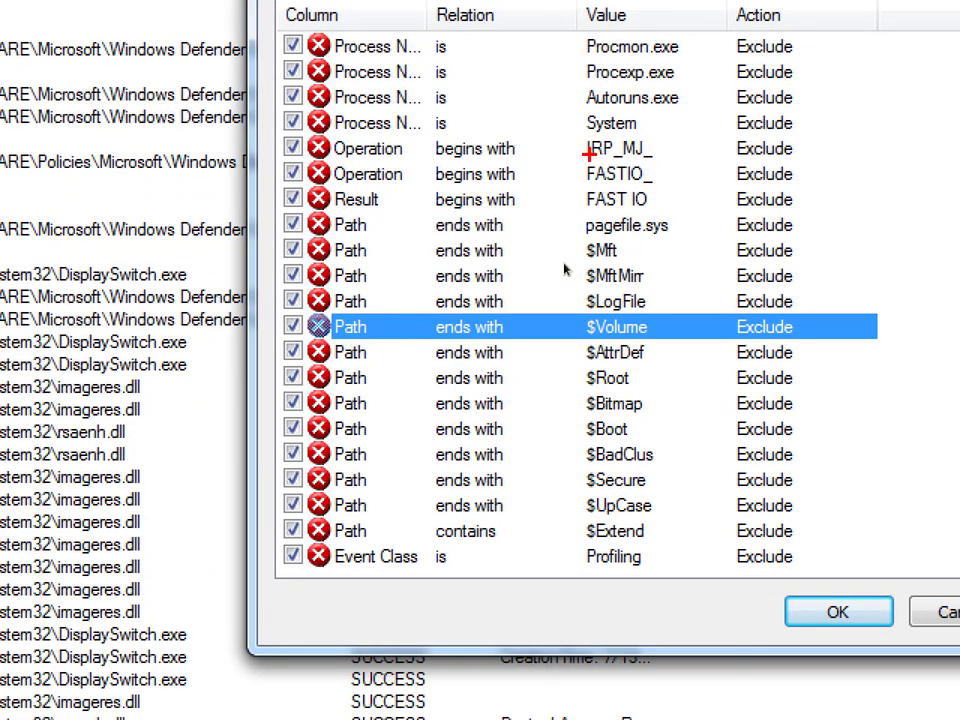
{"action": "left_click_drag", "start_coordinate": [535, 39], "coordinate": [739, 655]}
{"action": "mouse_move", "coordinate": [587, 322]}
{"action": "left_mouse_down"}
{"action": "mouse_move", "coordinate": [581, 435]}
{"action": "mouse_move", "coordinate": [710, 17]}
{"action": "mouse_move", "coordinate": [632, 149]}
{"action": "mouse_move", "coordinate": [581, 26]}
{"action": "mouse_move", "coordinate": [721, 399]}
{"action": "left_mouse_up"}
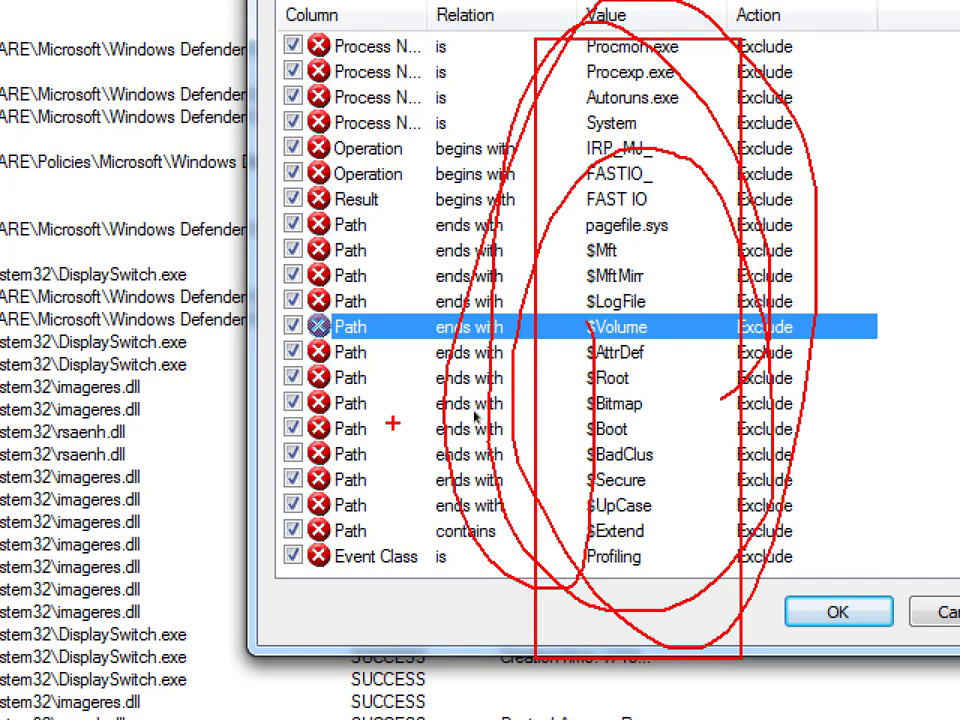
{"action": "left_click_drag", "start_coordinate": [718, 232], "coordinate": [716, 270]}
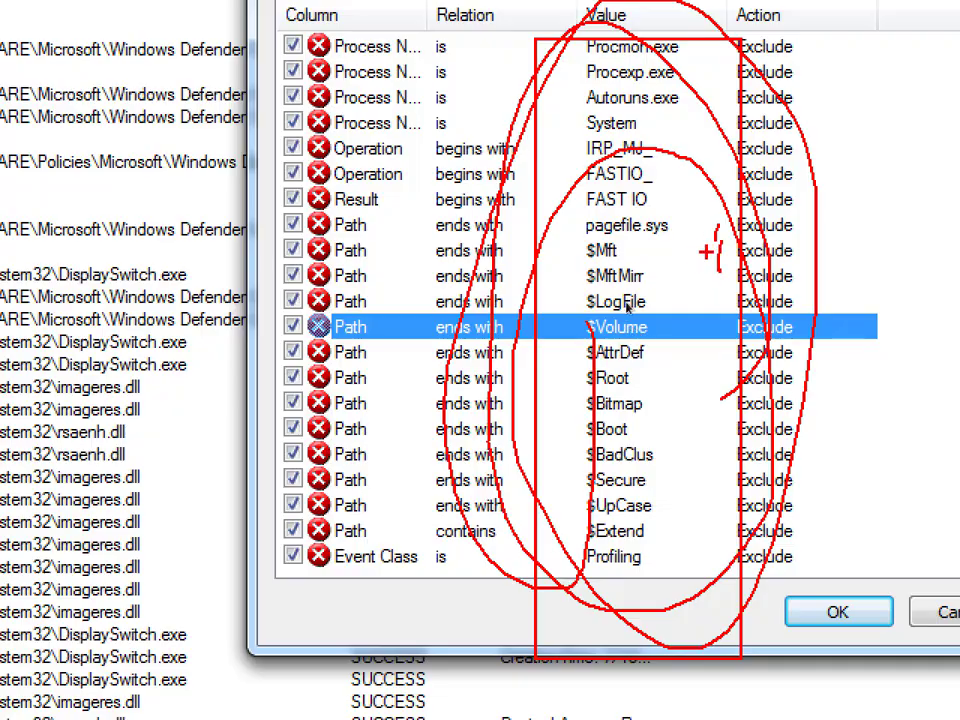
{"action": "key", "text": "Escape"}
Compare the PID and Operation columns of the event list with the Exclude rules in the filter.
{"action": "key", "text": "ctrl+2"}
{"action": "left_click_drag", "start_coordinate": [132, 117], "coordinate": [295, 550]}
{"action": "left_click_drag", "start_coordinate": [338, 322], "coordinate": [362, 336]}
{"action": "left_click_drag", "start_coordinate": [713, 203], "coordinate": [633, 440]}
{"action": "left_click_drag", "start_coordinate": [665, 276], "coordinate": [707, 384]}
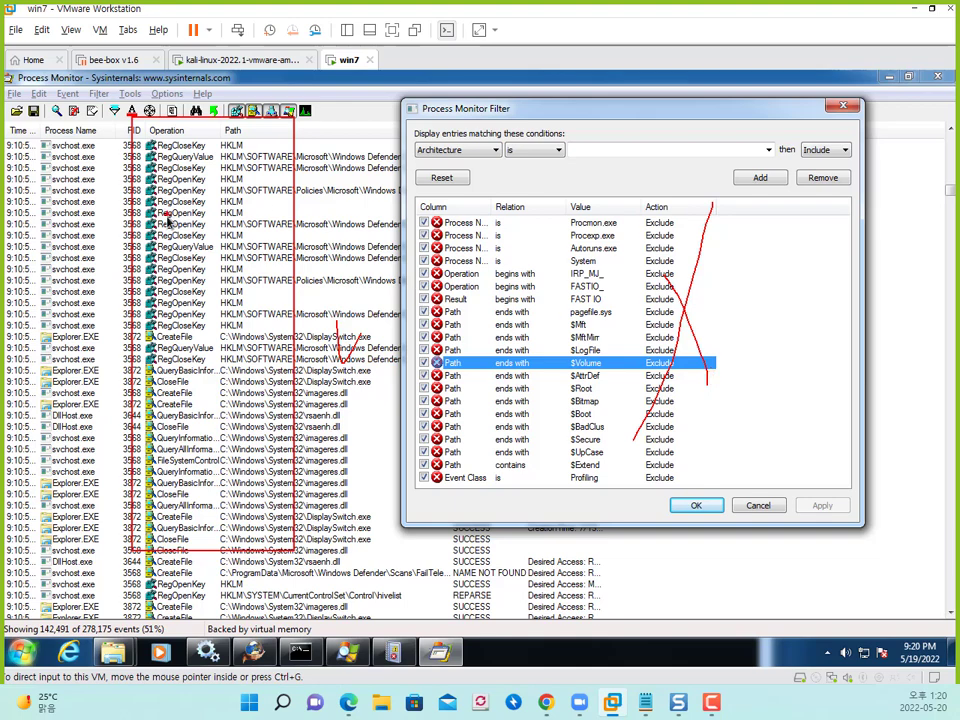
{"action": "key", "text": "Escape"}
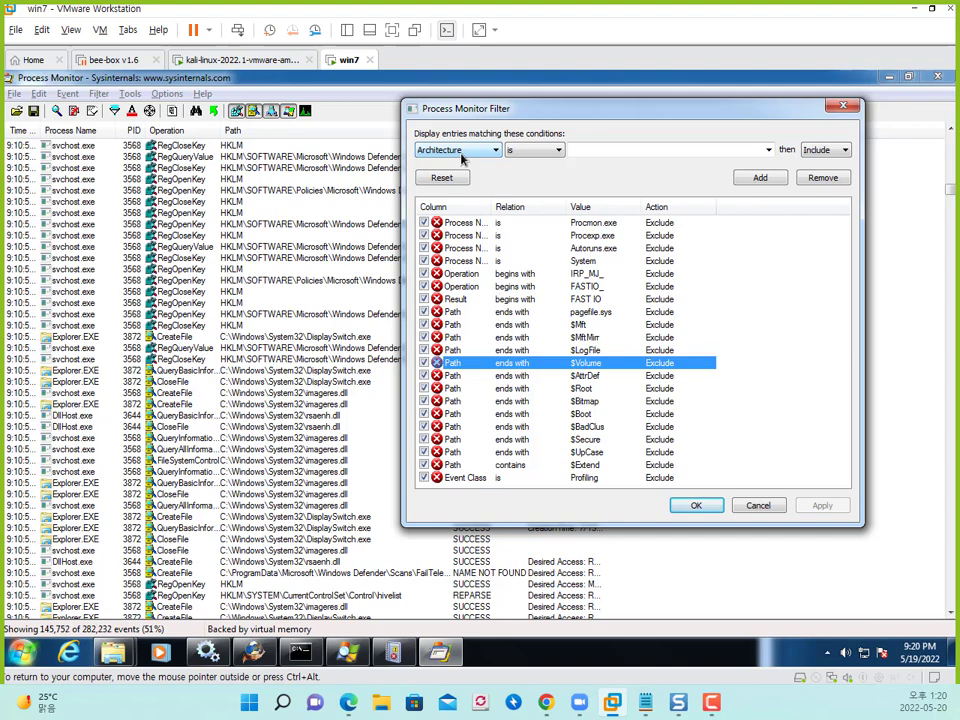
Set the new filter condition's column to Process Name and shift the filter dialog over the event list.
{"action": "mouse_move", "coordinate": [33, 121]}
{"action": "left_mouse_down"}
{"action": "mouse_move", "coordinate": [75, 620]}
{"action": "mouse_move", "coordinate": [112, 653]}
{"action": "left_mouse_up"}
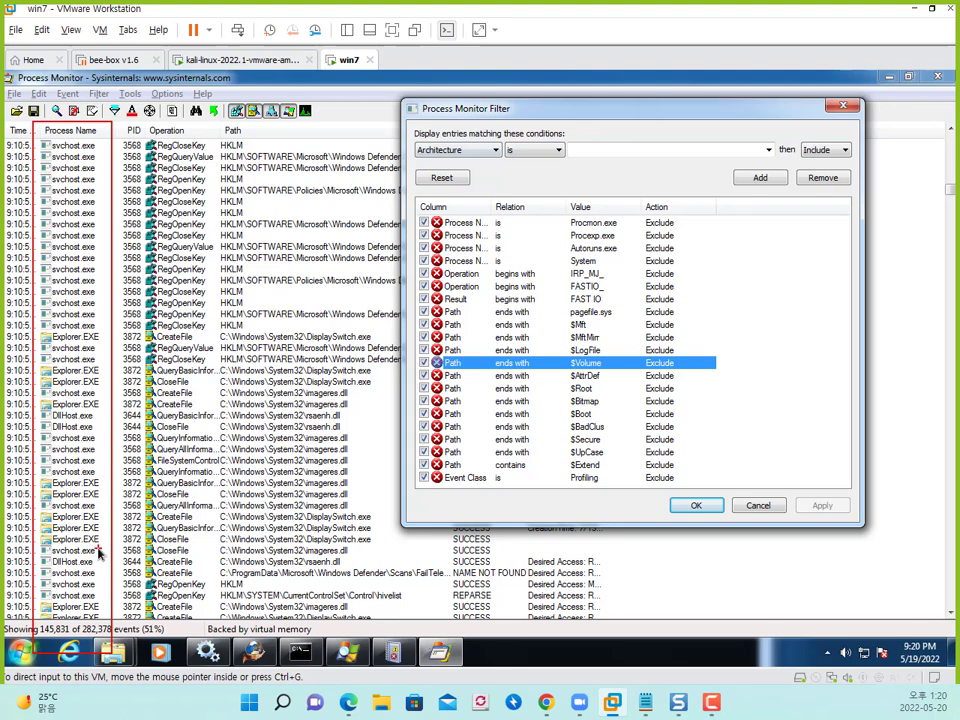
{"action": "key", "text": "Escape"}
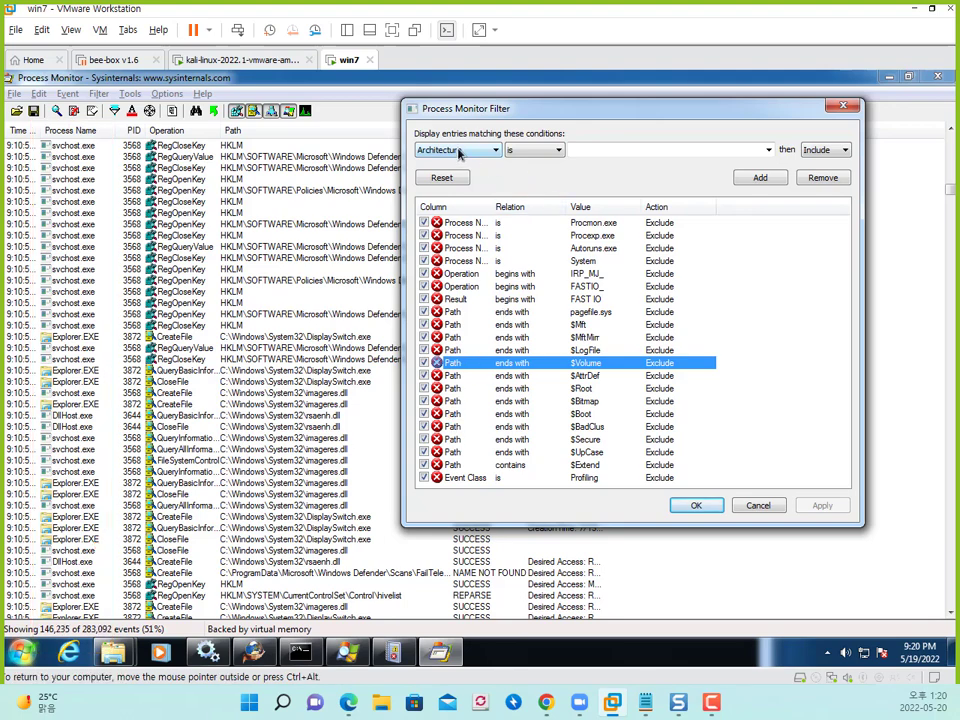
{"action": "left_click", "coordinate": [459, 152]}
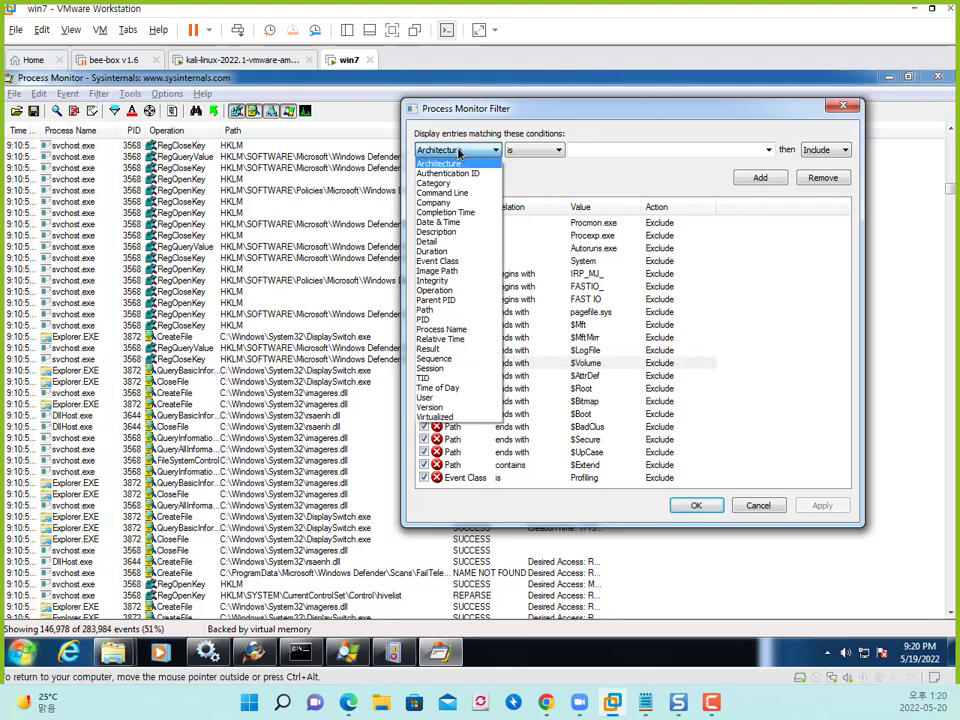
{"action": "left_click", "coordinate": [441, 329]}
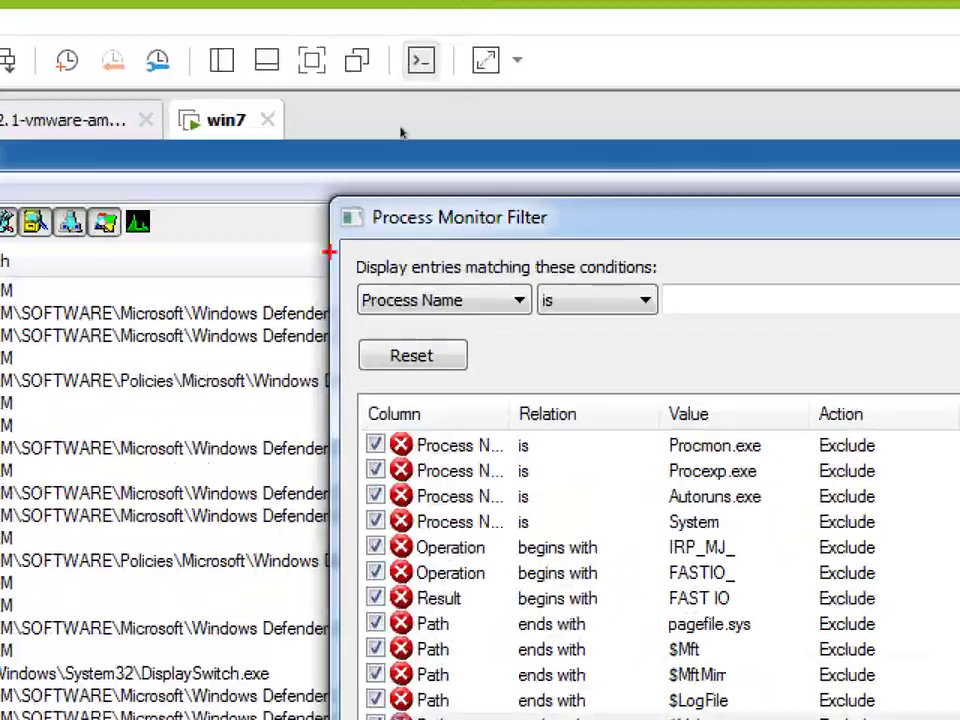
{"action": "left_click_drag", "start_coordinate": [400, 126], "coordinate": [497, 173]}
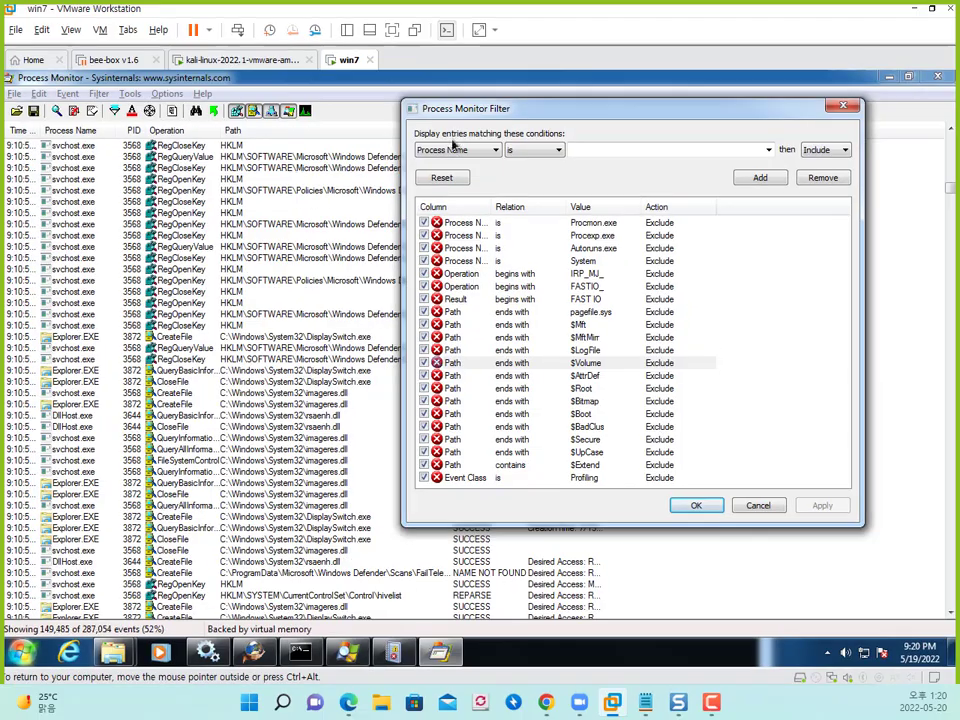
{"action": "left_click", "coordinate": [432, 300]}
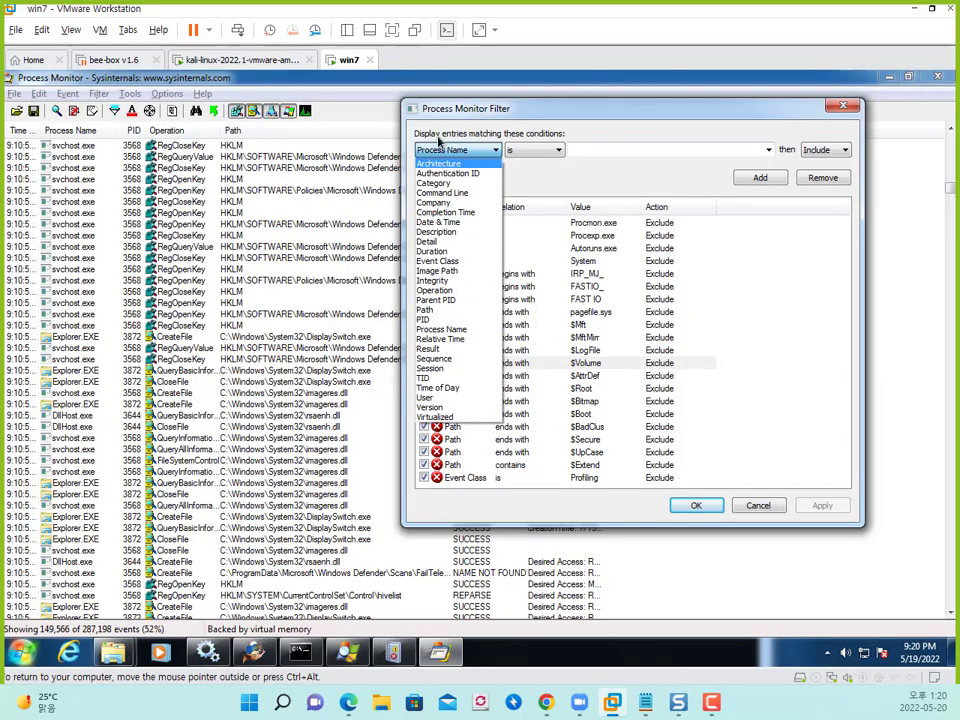
{"action": "left_click", "coordinate": [441, 329]}
{"action": "left_click_drag", "start_coordinate": [502, 110], "coordinate": [422, 104]}
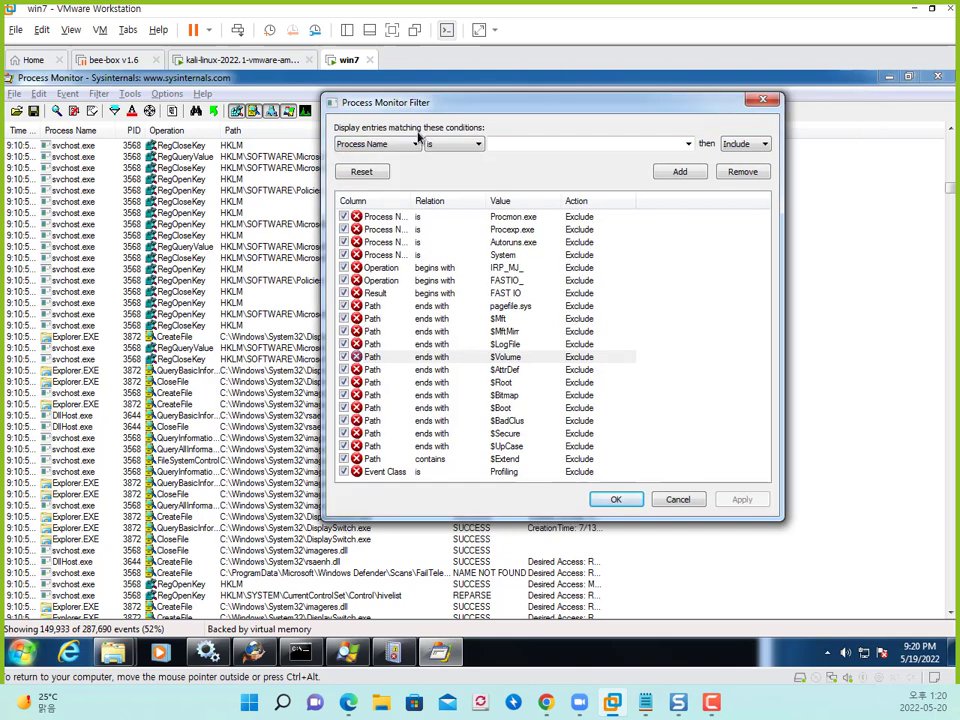
Examine the relation options offered for the Process Name condition, focusing on contains and how it applies to the value.
{"action": "left_click", "coordinate": [430, 144]}
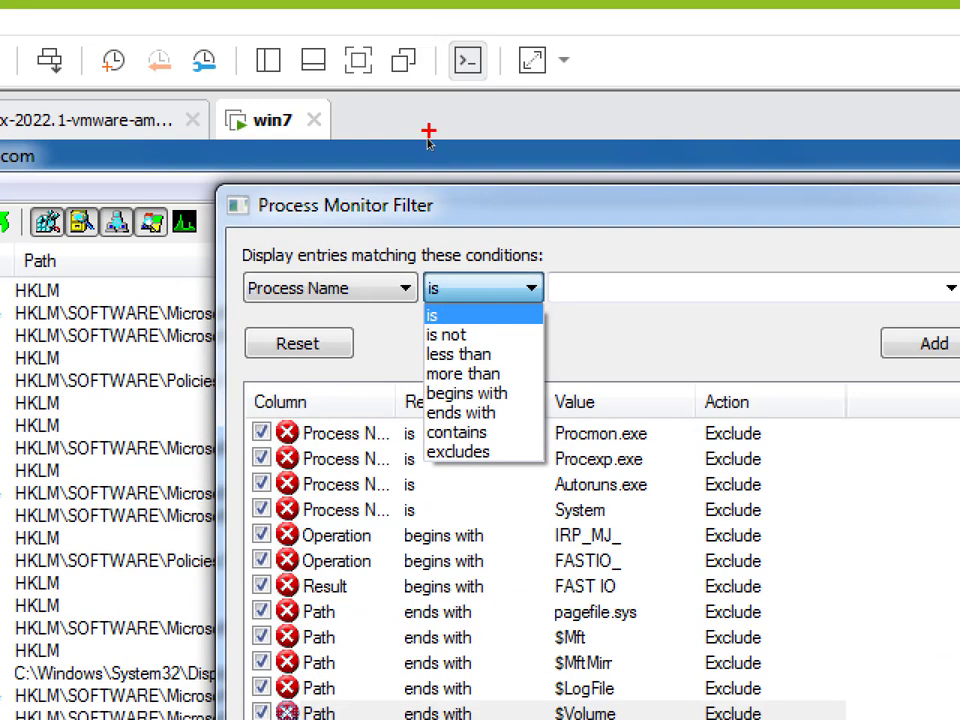
{"action": "left_click_drag", "start_coordinate": [418, 266], "coordinate": [540, 312]}
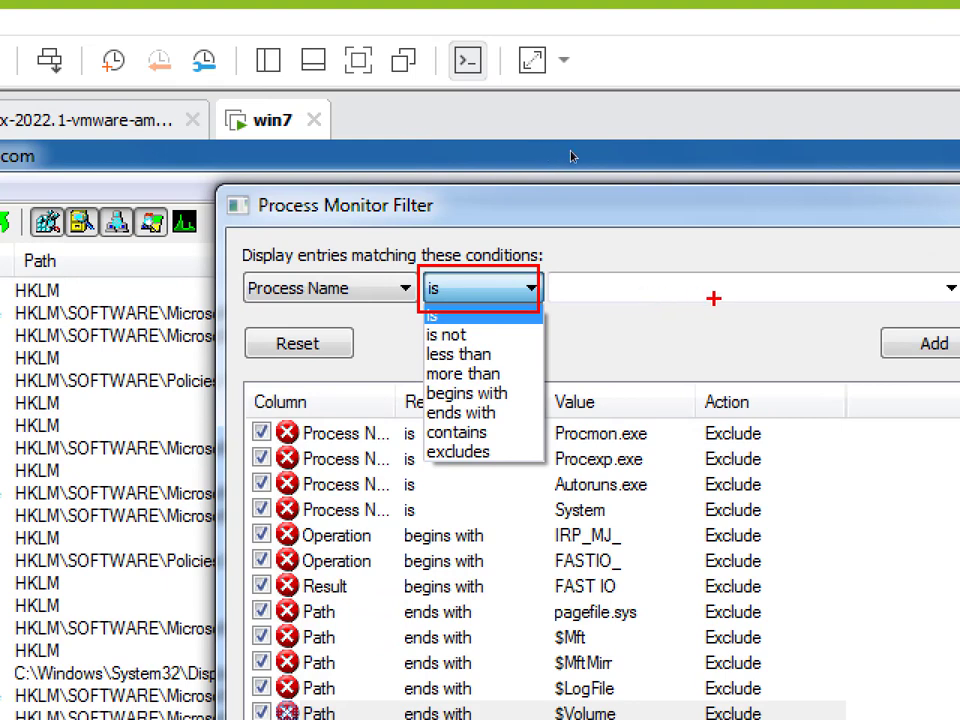
{"action": "mouse_move", "coordinate": [714, 298]}
{"action": "left_mouse_down"}
{"action": "mouse_move", "coordinate": [695, 262]}
{"action": "mouse_move", "coordinate": [578, 310]}
{"action": "left_mouse_up"}
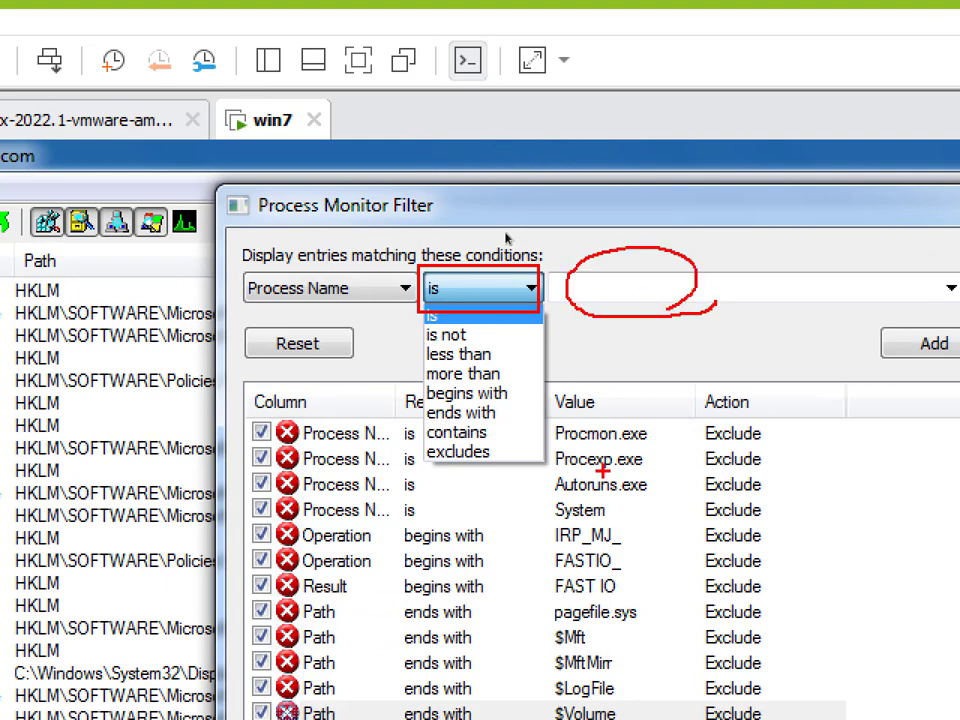
{"action": "mouse_move", "coordinate": [489, 436]}
{"action": "left_mouse_down"}
{"action": "mouse_move", "coordinate": [425, 445]}
{"action": "mouse_move", "coordinate": [500, 426]}
{"action": "left_mouse_up"}
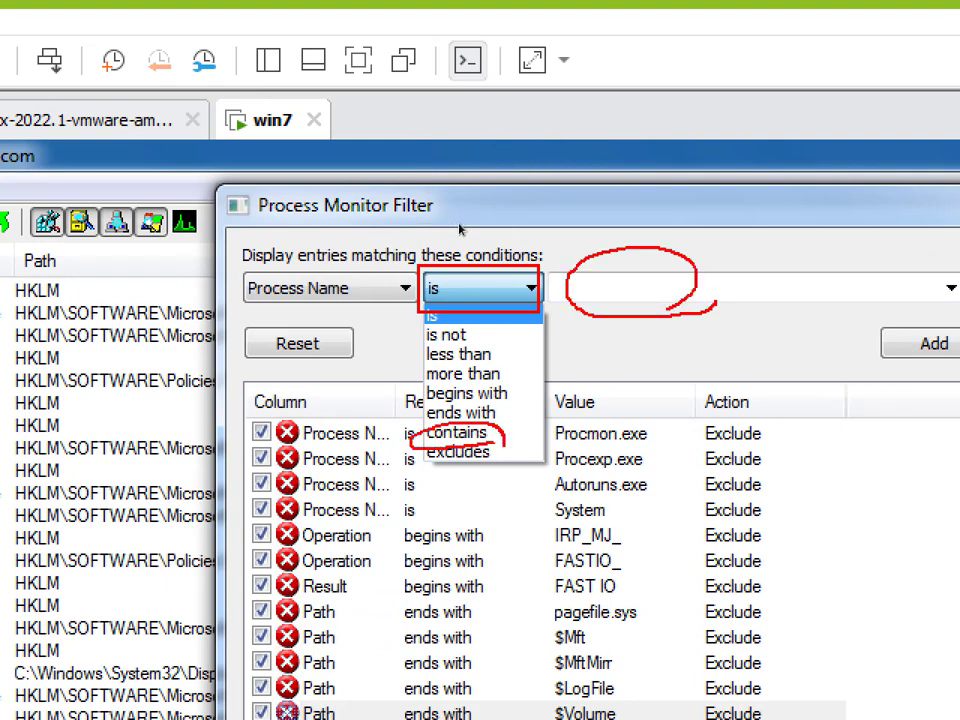
{"action": "mouse_move", "coordinate": [542, 258]}
{"action": "left_mouse_down"}
{"action": "mouse_move", "coordinate": [606, 231]}
{"action": "mouse_move", "coordinate": [627, 250]}
{"action": "left_mouse_up"}
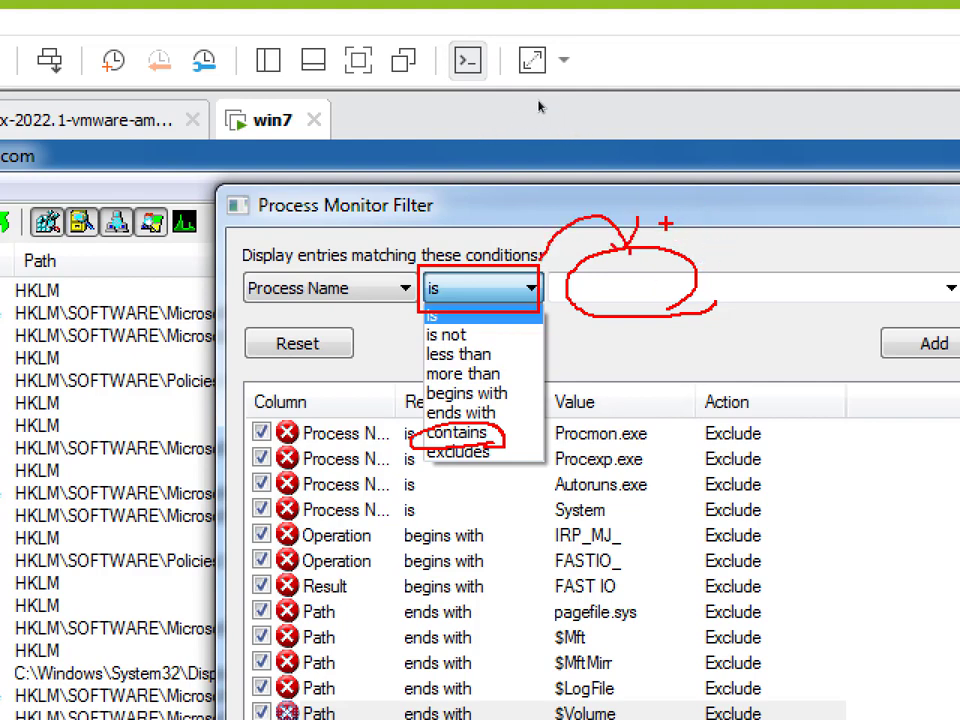
{"action": "mouse_move", "coordinate": [655, 222]}
{"action": "left_mouse_down"}
{"action": "mouse_move", "coordinate": [651, 138]}
{"action": "mouse_move", "coordinate": [700, 180]}
{"action": "mouse_move", "coordinate": [719, 229]}
{"action": "mouse_move", "coordinate": [746, 226]}
{"action": "mouse_move", "coordinate": [632, 210]}
{"action": "left_mouse_up"}
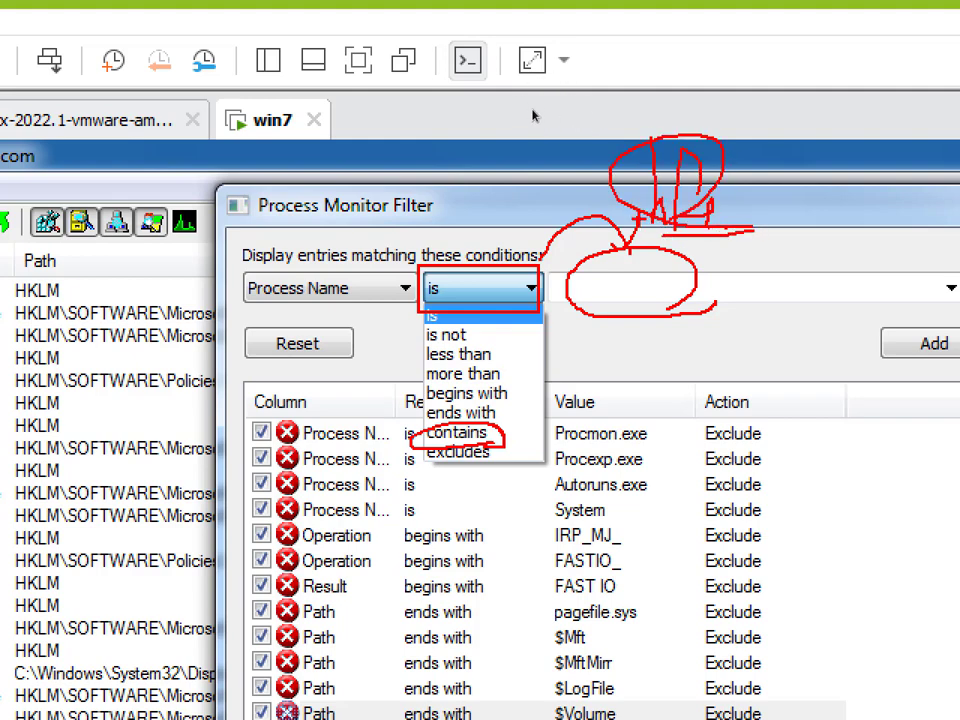
{"action": "mouse_move", "coordinate": [453, 109]}
{"action": "left_mouse_down"}
{"action": "mouse_move", "coordinate": [720, 108]}
{"action": "mouse_move", "coordinate": [750, 141]}
{"action": "left_mouse_up"}
{"action": "left_click_drag", "start_coordinate": [604, 82], "coordinate": [564, 131]}
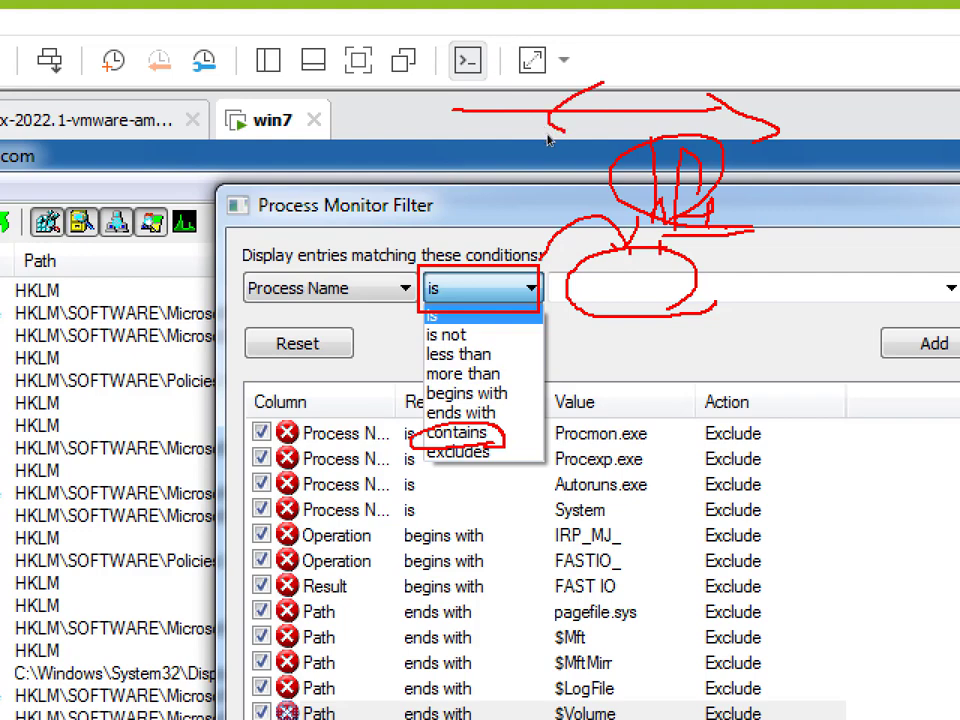
{"action": "left_click_drag", "start_coordinate": [739, 217], "coordinate": [751, 232]}
{"action": "mouse_move", "coordinate": [747, 311]}
{"action": "left_mouse_down"}
{"action": "mouse_move", "coordinate": [775, 305]}
{"action": "mouse_move", "coordinate": [778, 324]}
{"action": "left_mouse_up"}
{"action": "left_click_drag", "start_coordinate": [822, 241], "coordinate": [805, 345]}
{"action": "left_click_drag", "start_coordinate": [798, 308], "coordinate": [840, 310]}
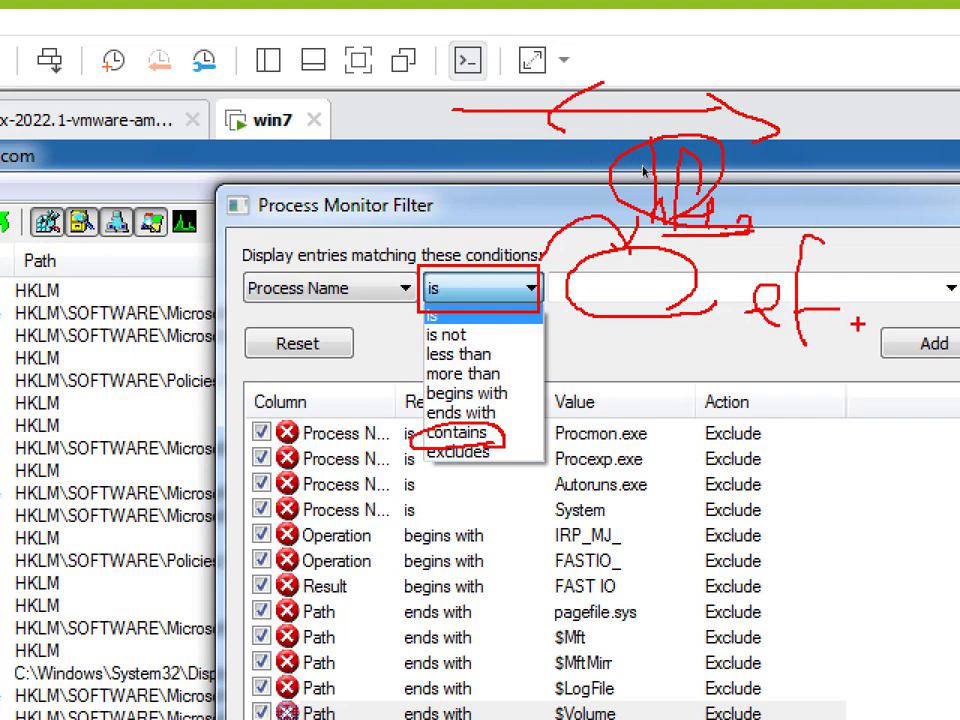
{"action": "left_click_drag", "start_coordinate": [650, 361], "coordinate": [830, 360]}
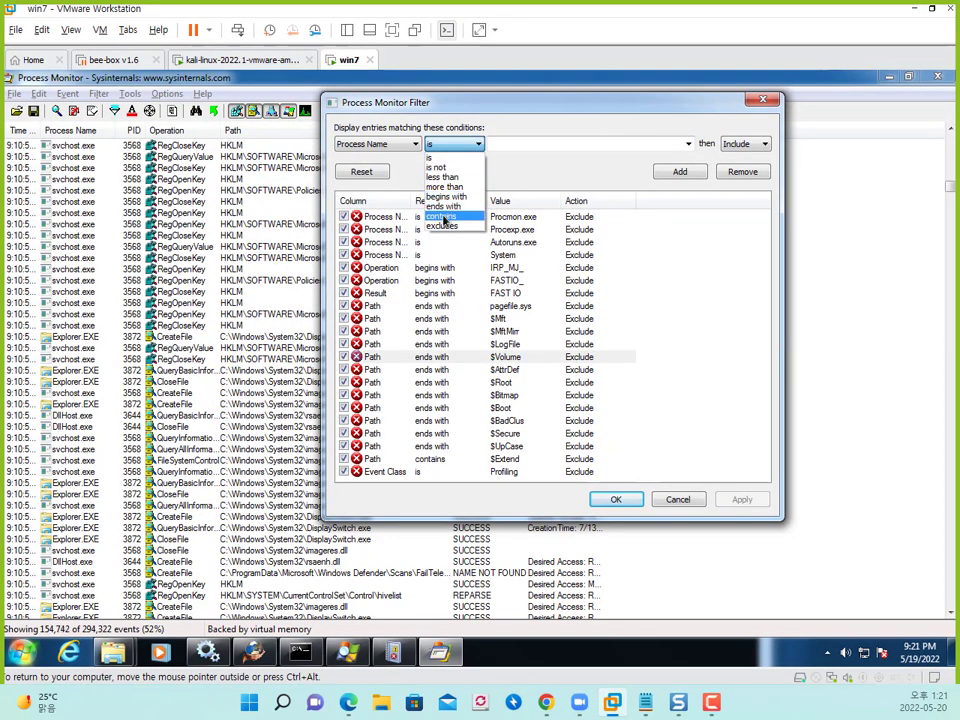
Set the Process Name condition's relation to contains and its value to hfs.
{"action": "left_click", "coordinate": [443, 217]}
{"action": "left_click", "coordinate": [535, 146]}
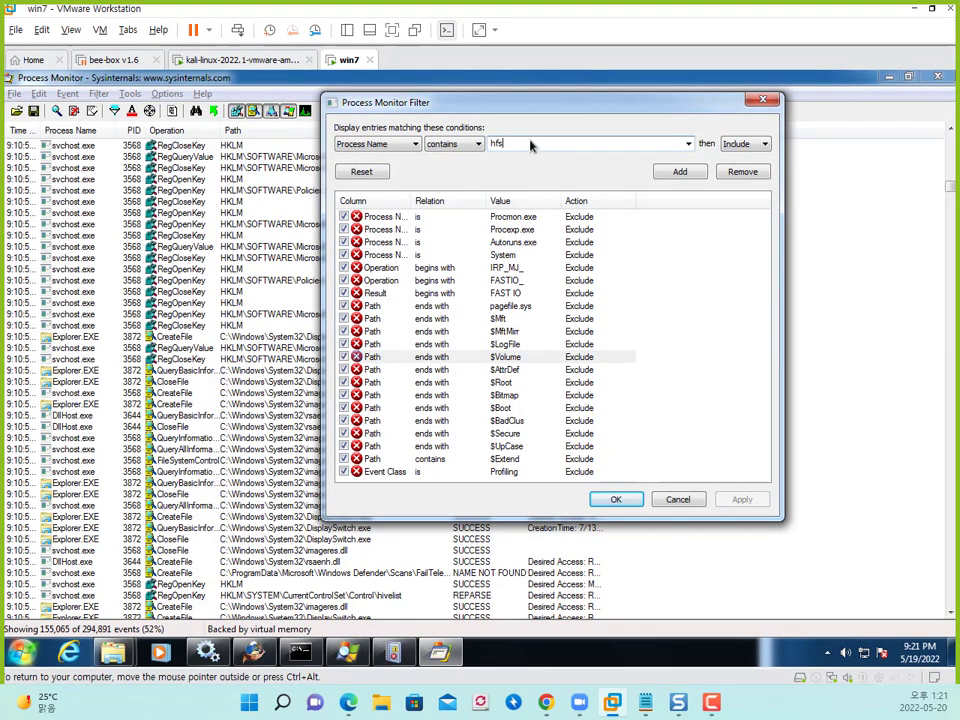
{"action": "type", "text": "hfs"}
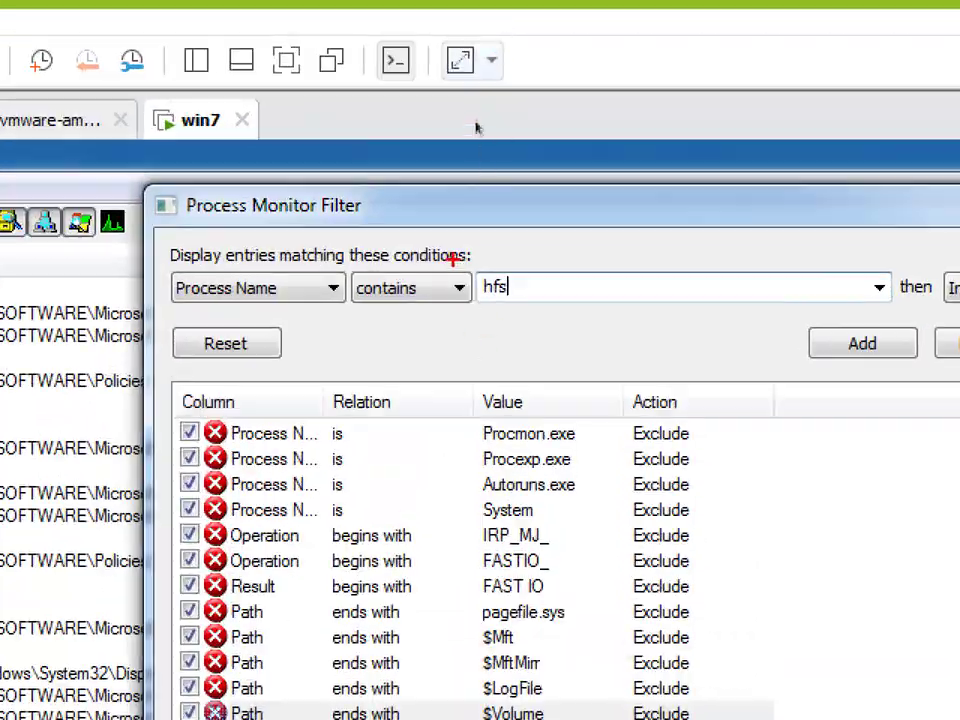
{"action": "left_click_drag", "start_coordinate": [473, 121], "coordinate": [524, 155]}
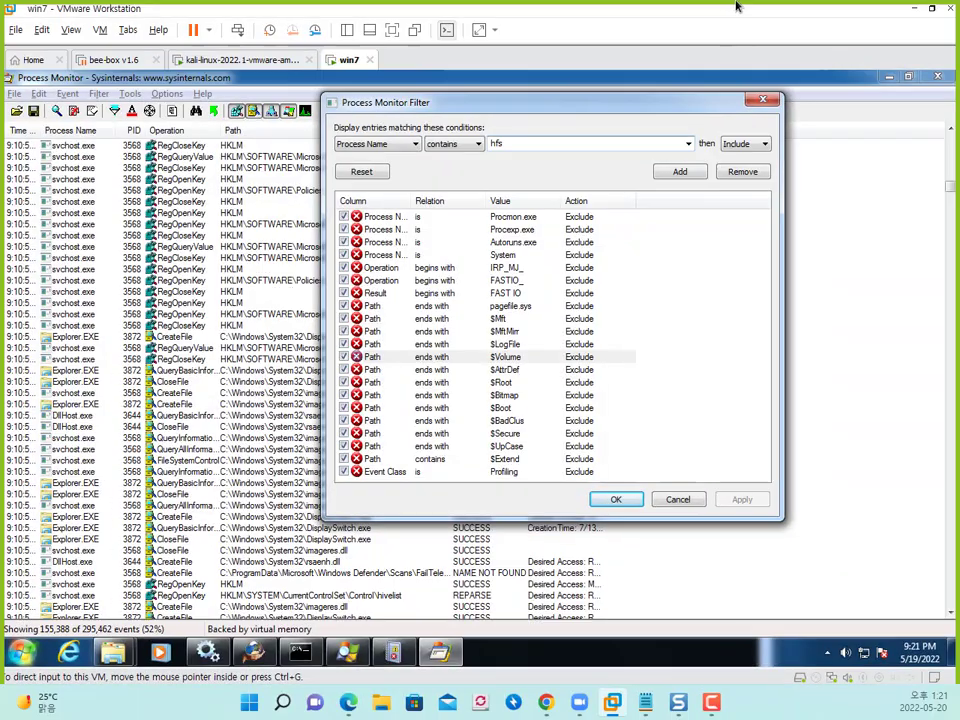
Add the hfs process name condition to the filter rules with the Include action.
{"action": "left_click_drag", "start_coordinate": [745, 163], "coordinate": [686, 168]}
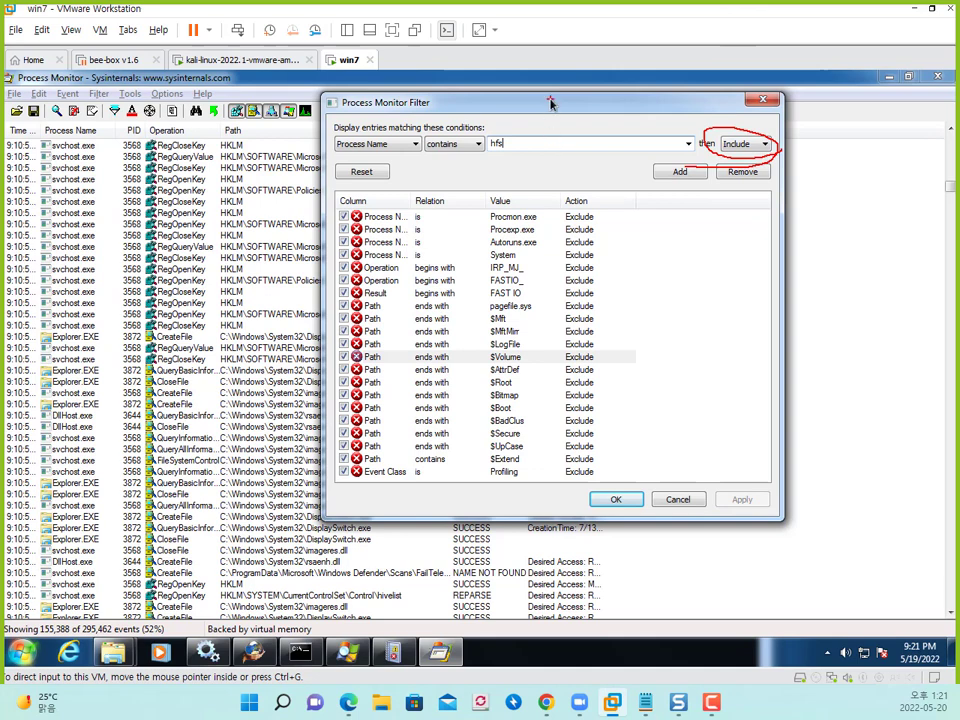
{"action": "left_click_drag", "start_coordinate": [125, 153], "coordinate": [283, 666]}
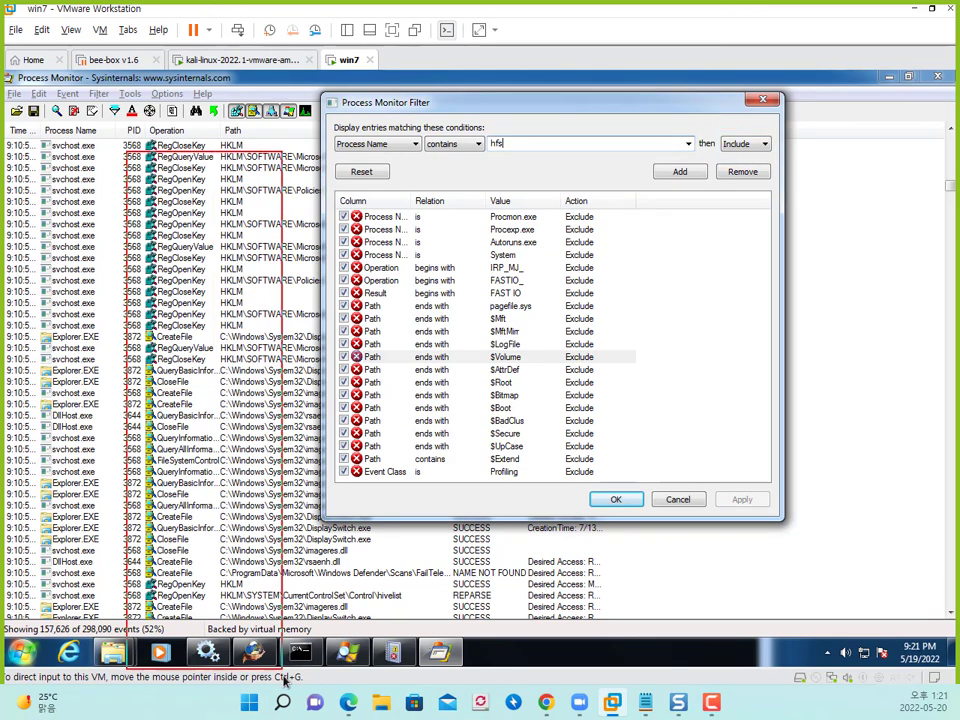
{"action": "left_click_drag", "start_coordinate": [614, 225], "coordinate": [606, 428]}
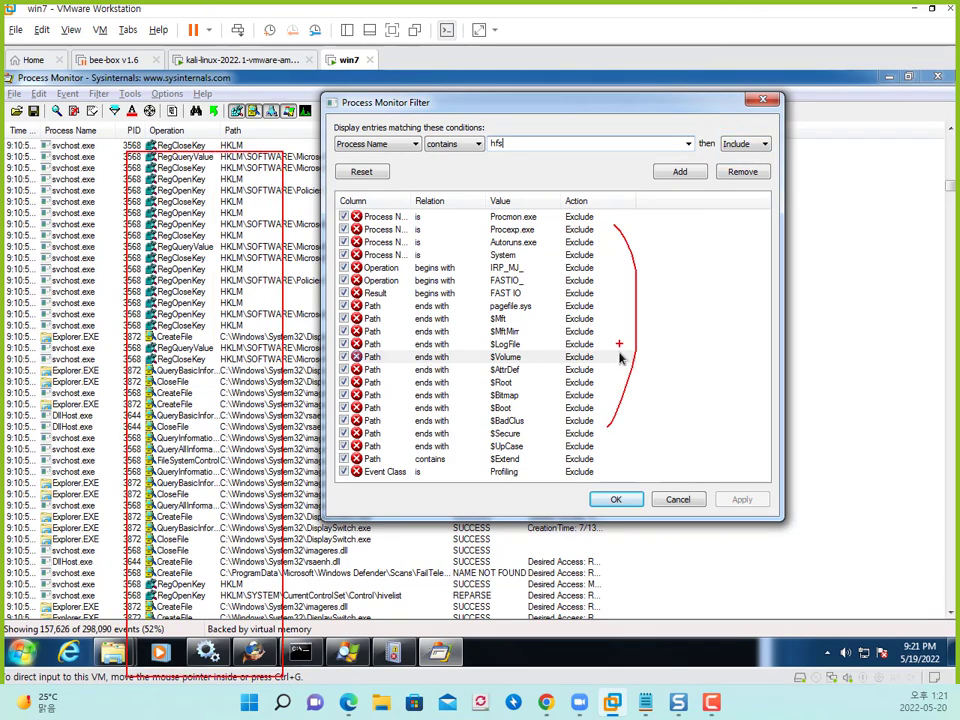
{"action": "left_click_drag", "start_coordinate": [744, 168], "coordinate": [741, 163]}
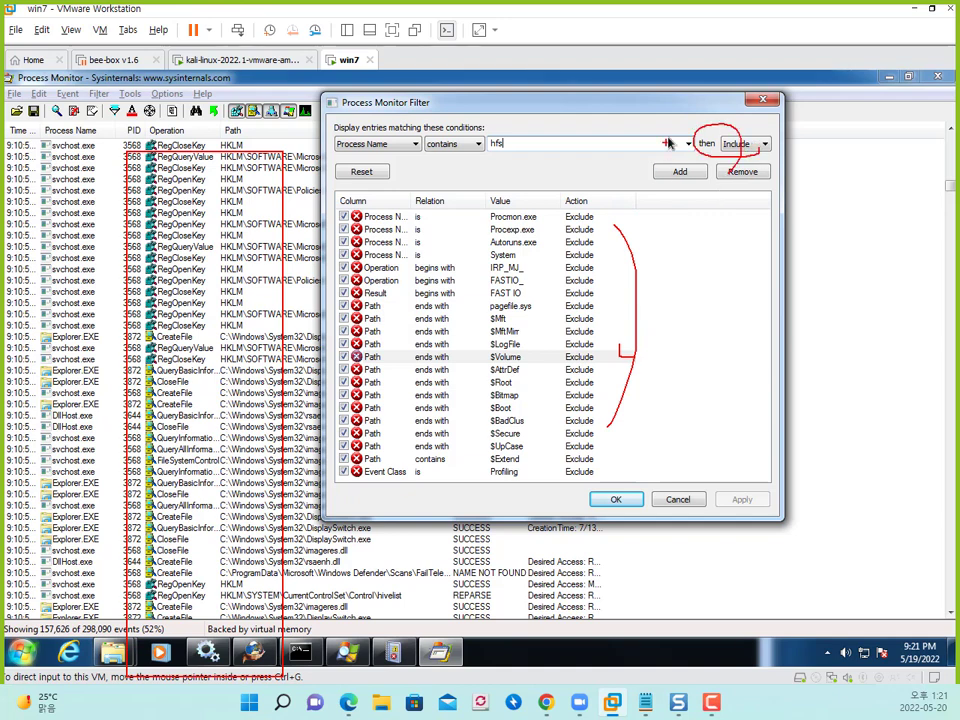
{"action": "key", "text": "Escape"}
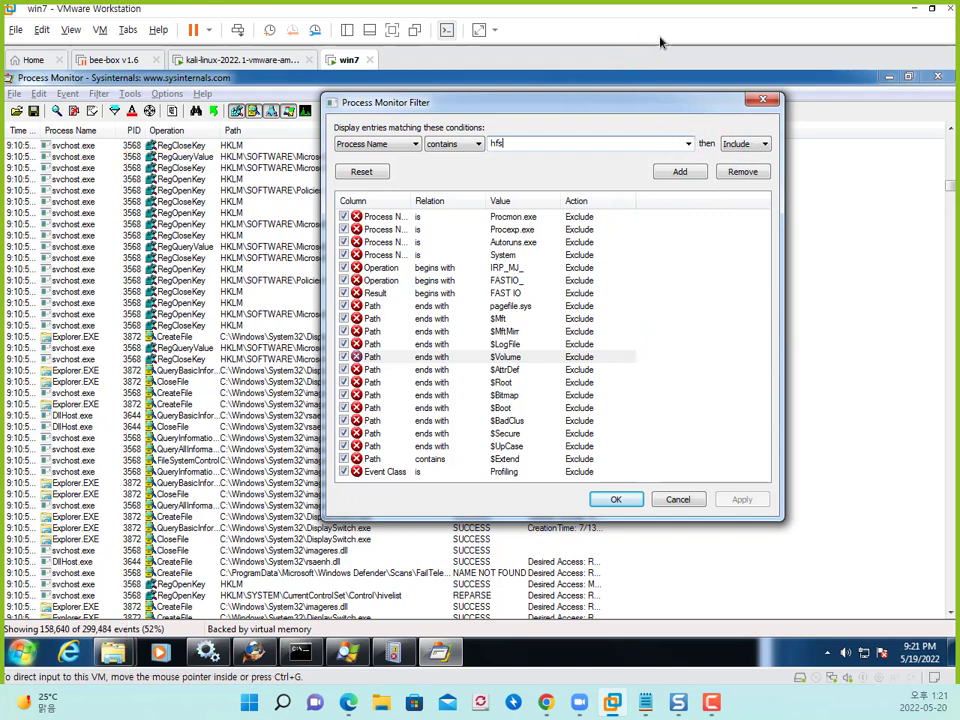
{"action": "left_click", "coordinate": [681, 173]}
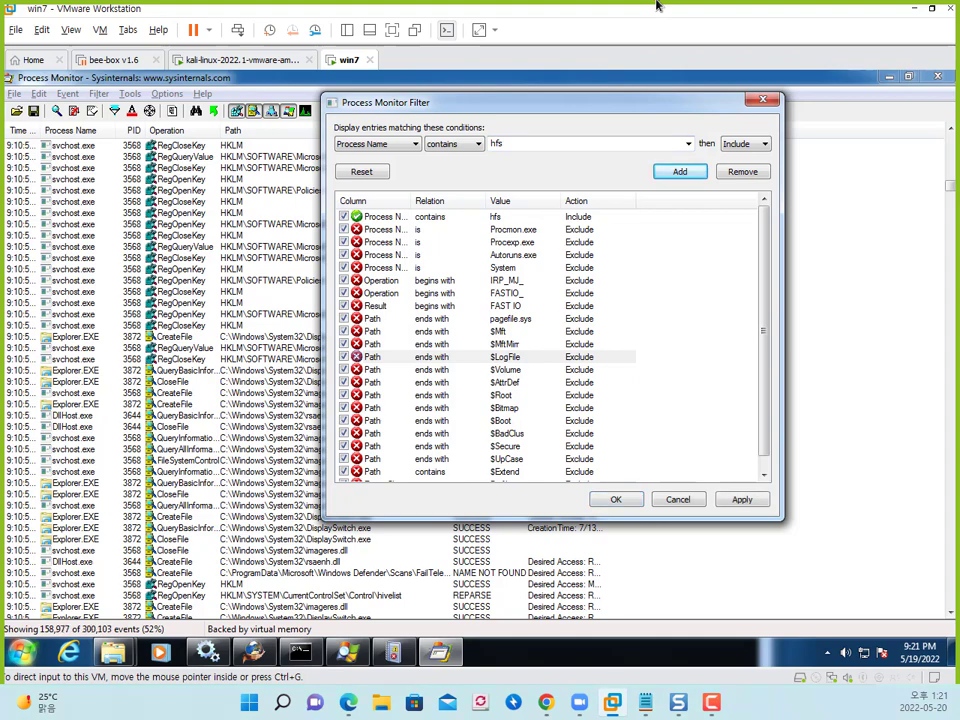
Check the new hfs Include rule against its condition, apply the filter, and move the dialog off the event list.
{"action": "key", "text": "ctrl+1"}
{"action": "left_click", "coordinate": [649, 79]}
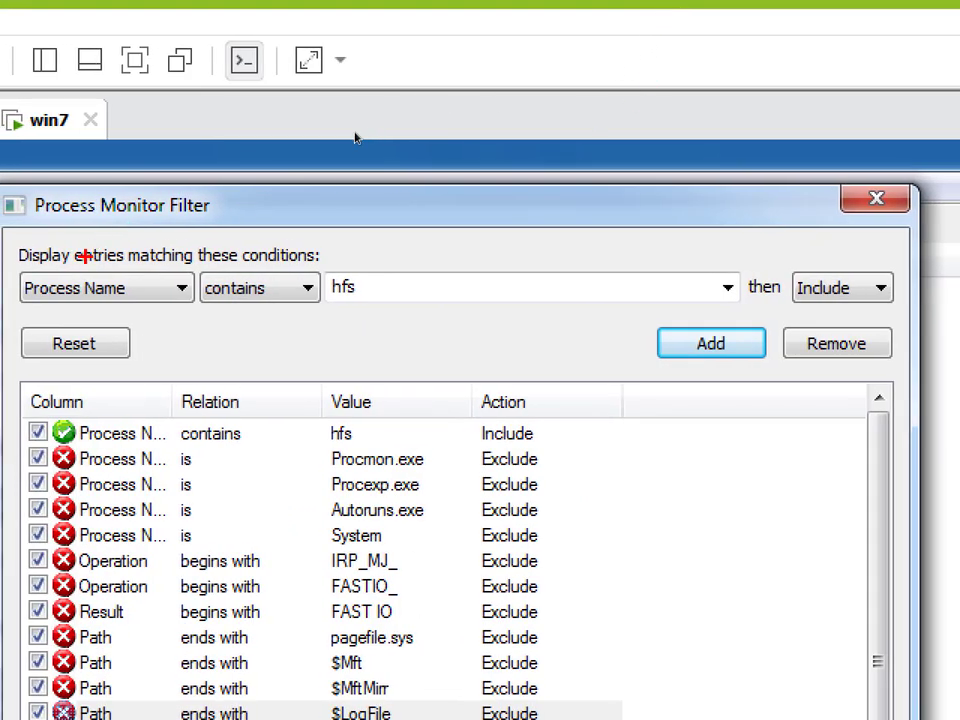
{"action": "mouse_move", "coordinate": [11, 231]}
{"action": "left_mouse_down"}
{"action": "mouse_move", "coordinate": [364, 336]}
{"action": "mouse_move", "coordinate": [404, 330]}
{"action": "mouse_move", "coordinate": [316, 281]}
{"action": "mouse_move", "coordinate": [368, 272]}
{"action": "mouse_move", "coordinate": [388, 316]}
{"action": "left_mouse_up"}
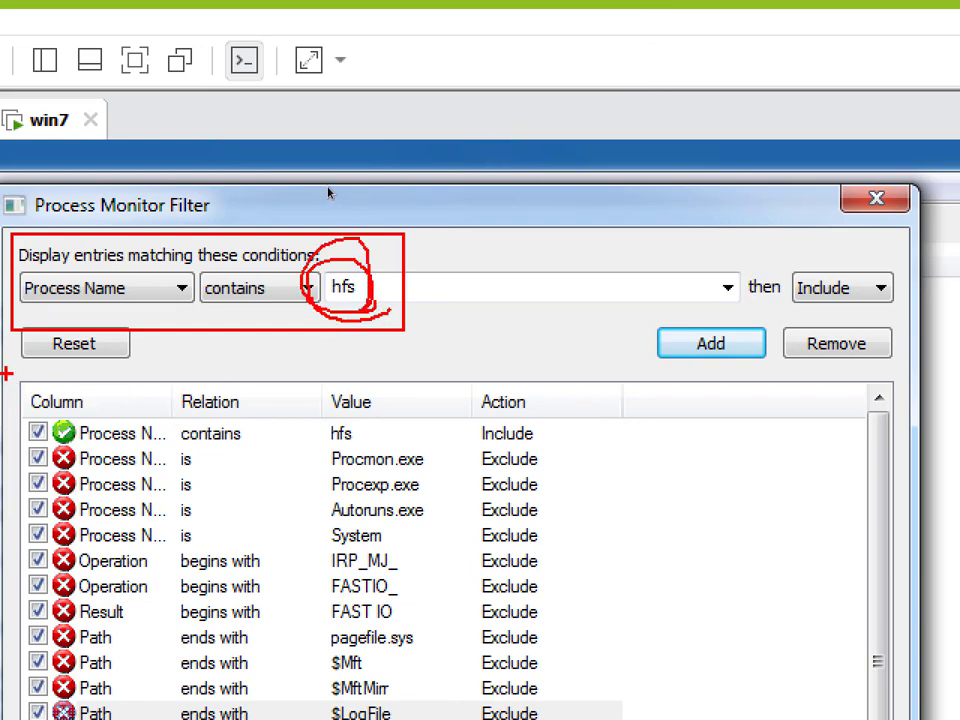
{"action": "mouse_move", "coordinate": [7, 375]}
{"action": "left_mouse_down"}
{"action": "mouse_move", "coordinate": [467, 444]}
{"action": "mouse_move", "coordinate": [590, 447]}
{"action": "left_mouse_up"}
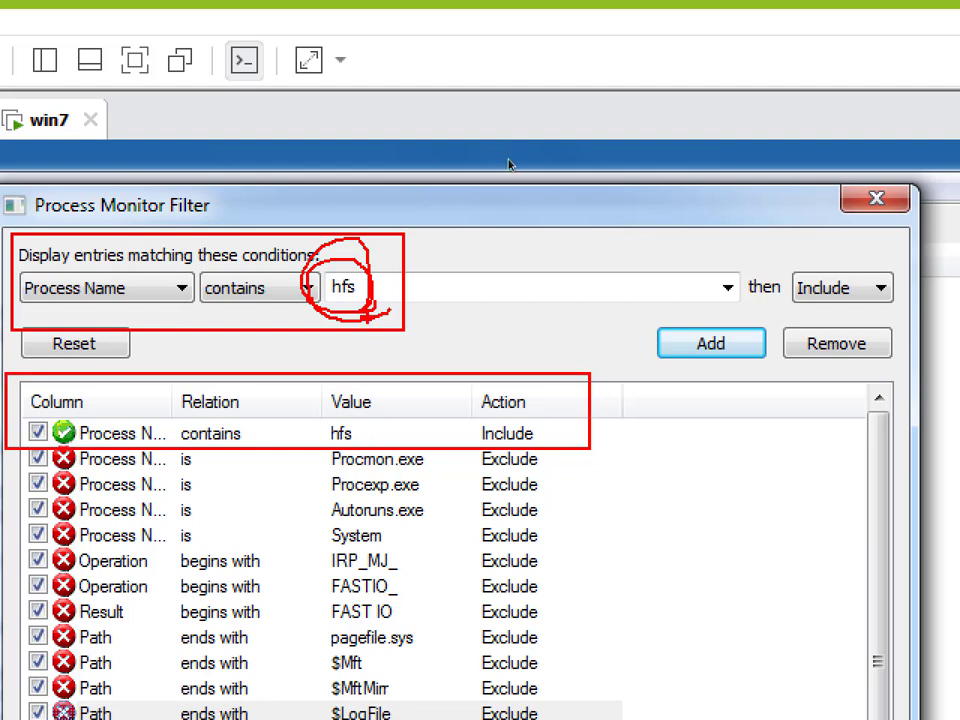
{"action": "key", "text": "Escape"}
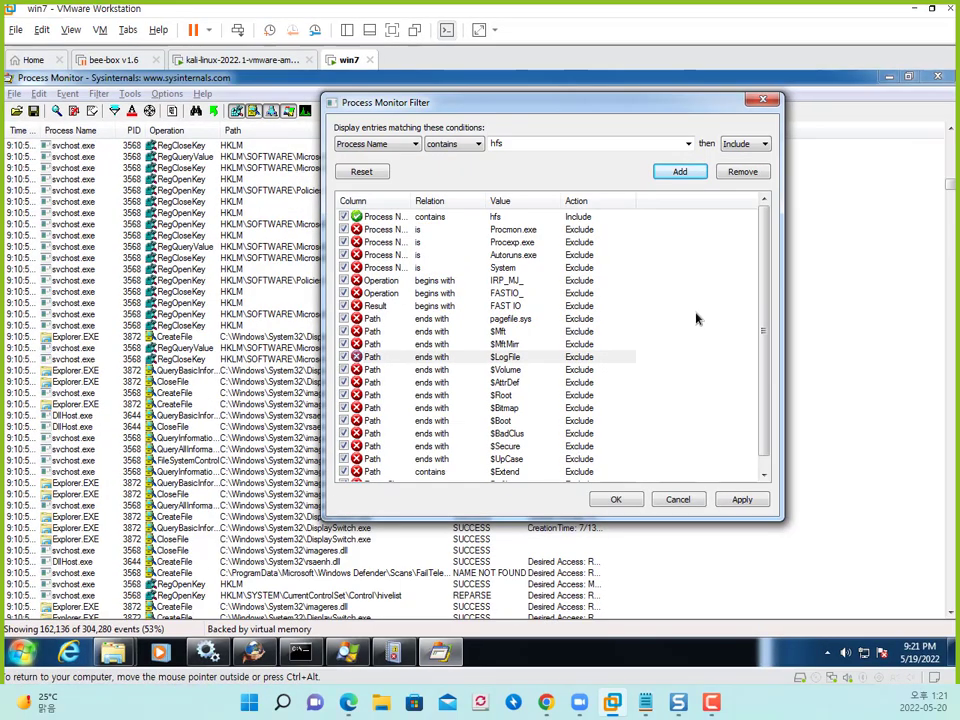
{"action": "left_click", "coordinate": [729, 500]}
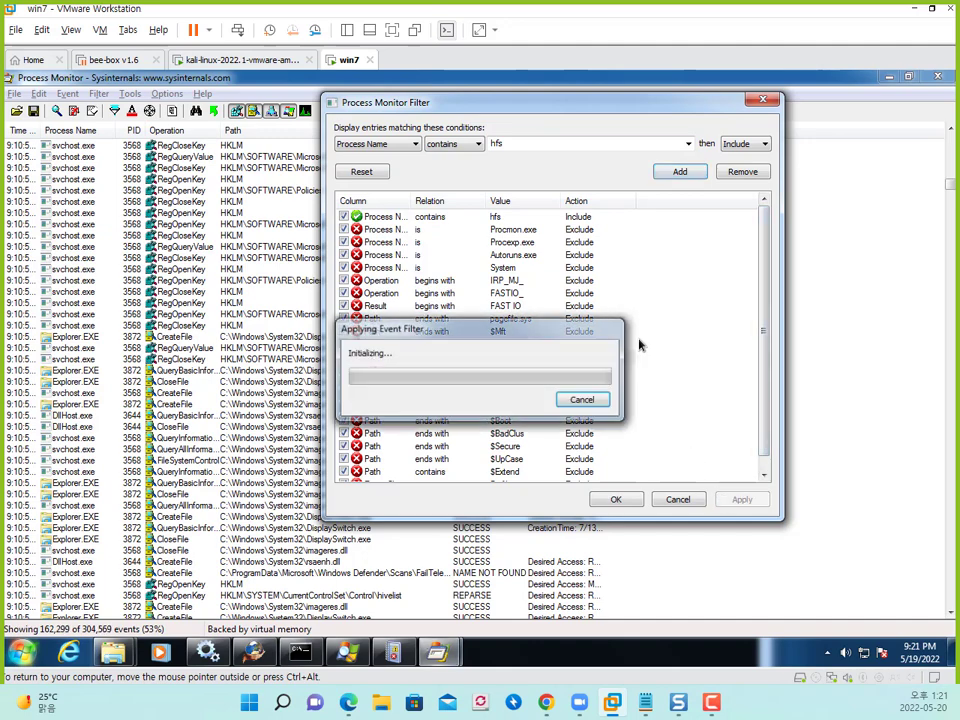
{"action": "left_click_drag", "start_coordinate": [461, 104], "coordinate": [572, 104]}
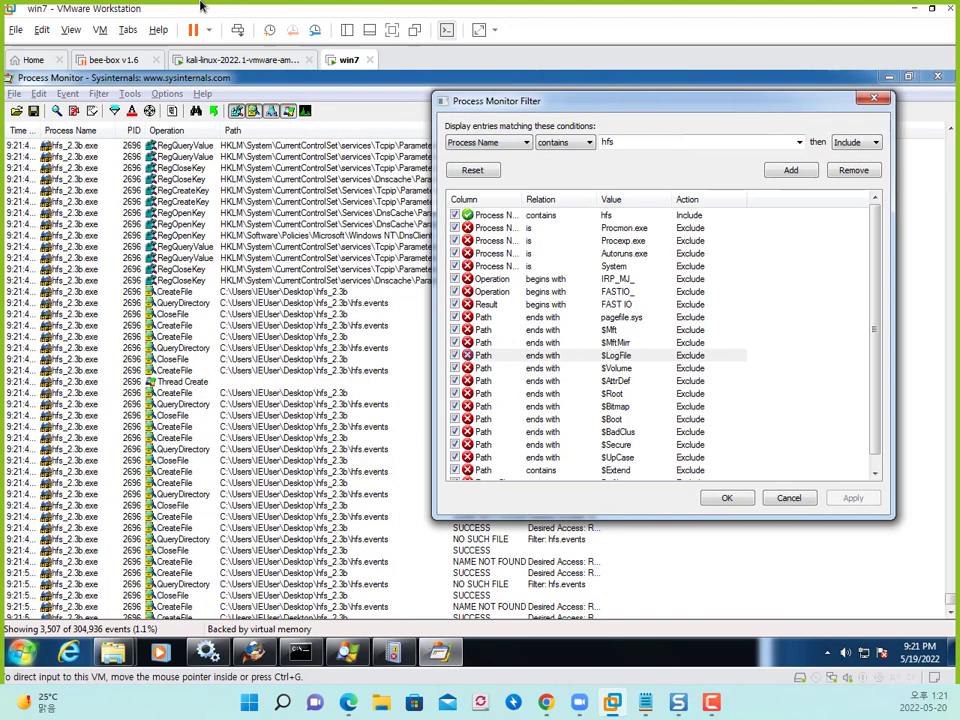
Compare the Process Name column of the filtered events with the filter's contains condition.
{"action": "key", "text": "ctrl+2"}
{"action": "mouse_move", "coordinate": [33, 102]}
{"action": "left_mouse_down"}
{"action": "mouse_move", "coordinate": [115, 541]}
{"action": "mouse_move", "coordinate": [112, 655]}
{"action": "left_mouse_up"}
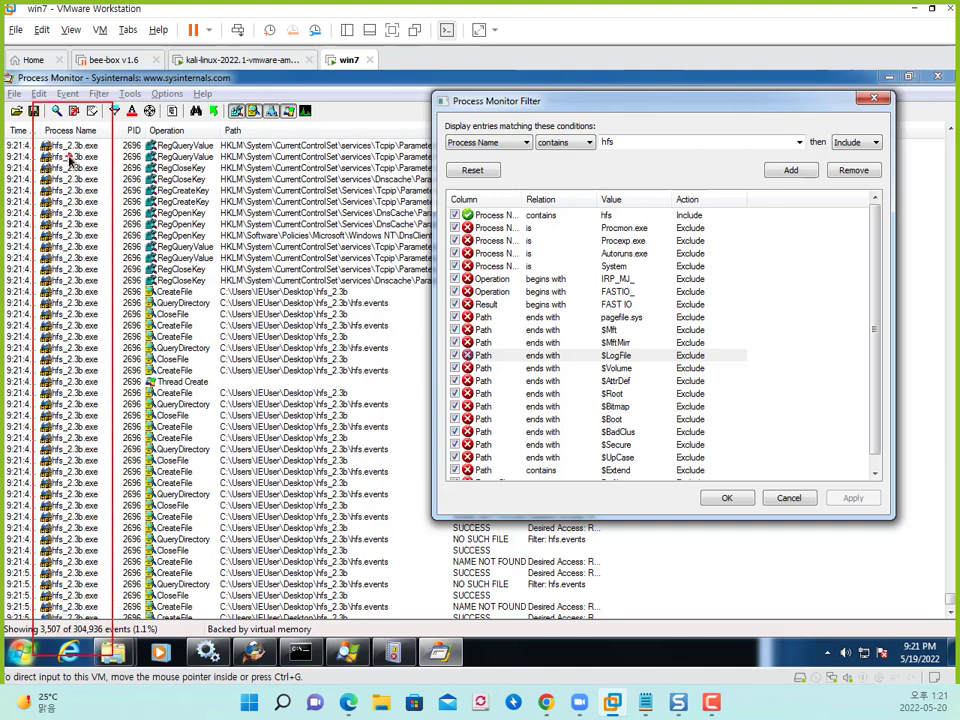
{"action": "left_click_drag", "start_coordinate": [100, 155], "coordinate": [99, 148]}
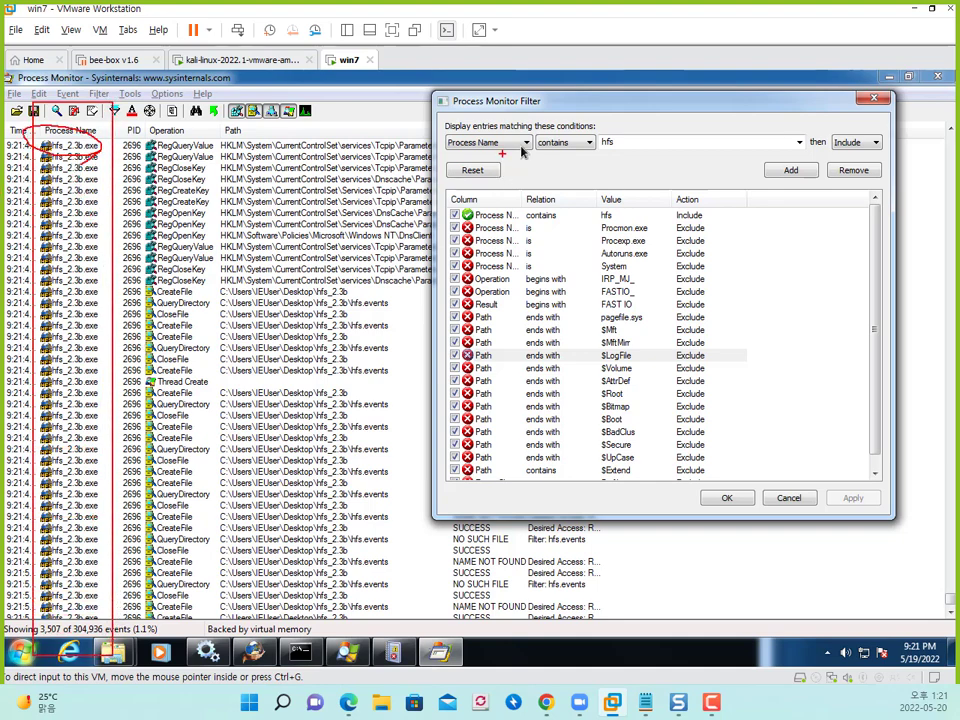
{"action": "mouse_move", "coordinate": [521, 150]}
{"action": "left_mouse_down"}
{"action": "mouse_move", "coordinate": [568, 130]}
{"action": "mouse_move", "coordinate": [534, 172]}
{"action": "left_mouse_up"}
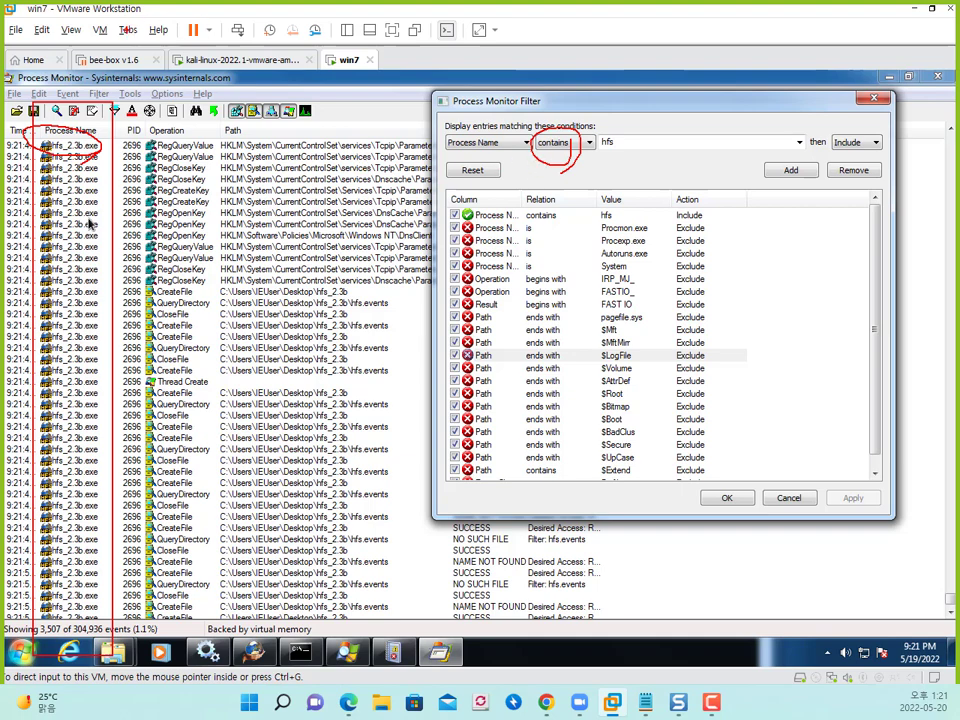
{"action": "key", "text": "Escape"}
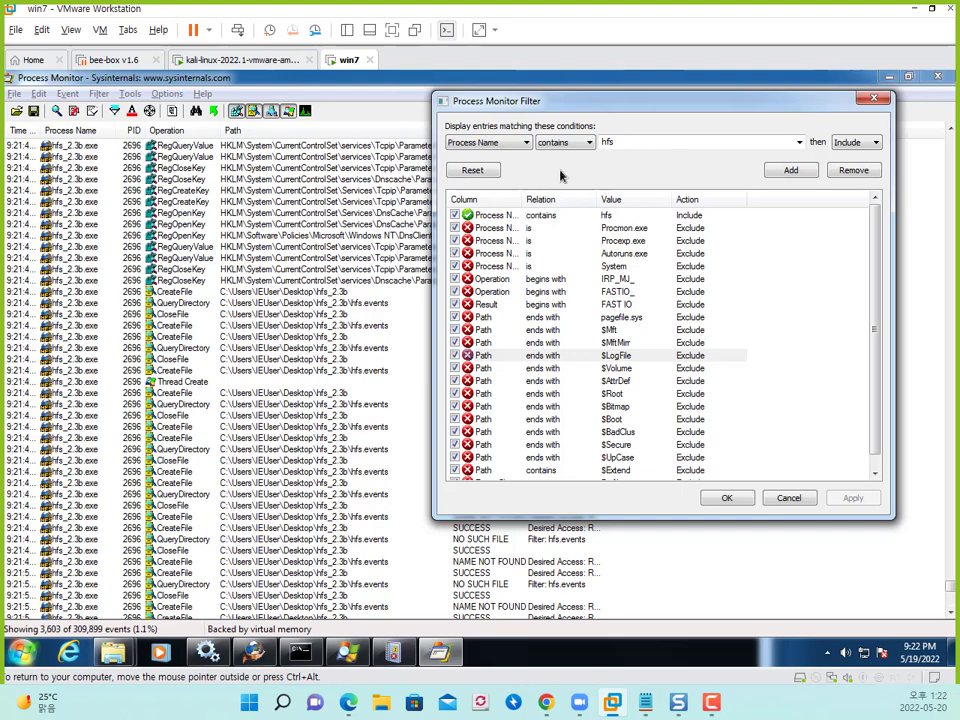
Look up the processes under hfs_2.3b.exe in Process Explorer, and minimize it to return to the filter dialog.
{"action": "left_click_drag", "start_coordinate": [570, 116], "coordinate": [536, 112]}
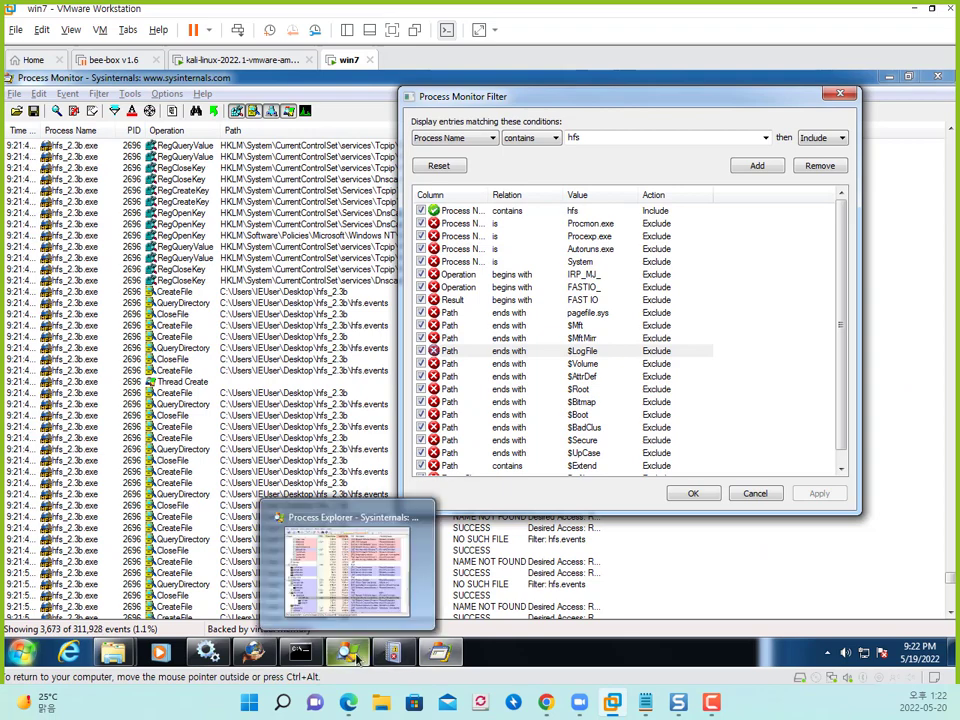
{"action": "left_click", "coordinate": [356, 657]}
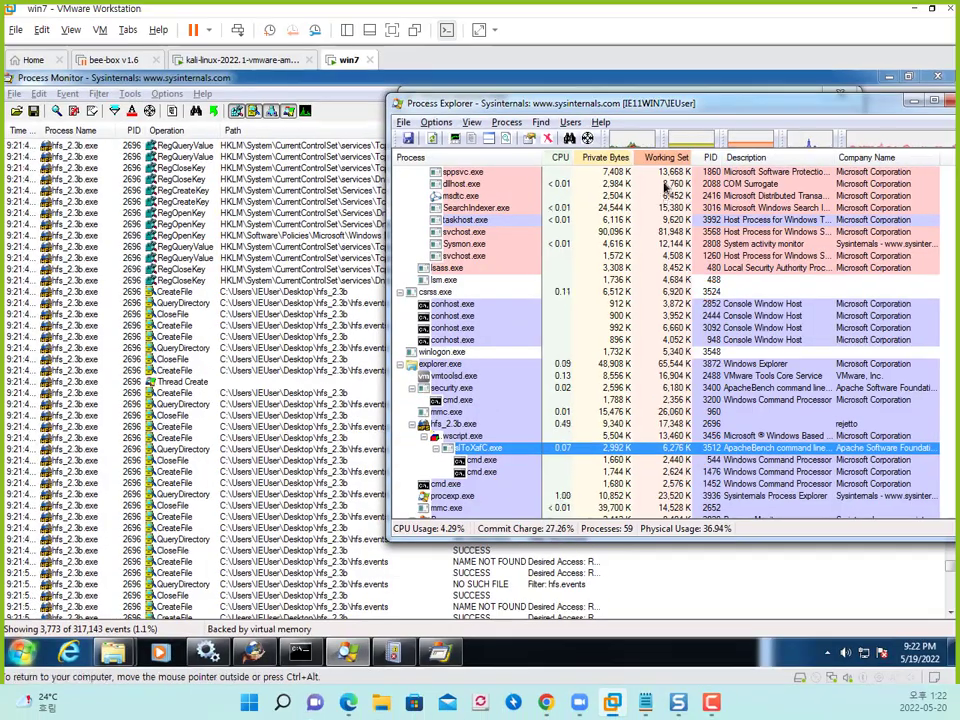
{"action": "left_click_drag", "start_coordinate": [761, 111], "coordinate": [635, 110]}
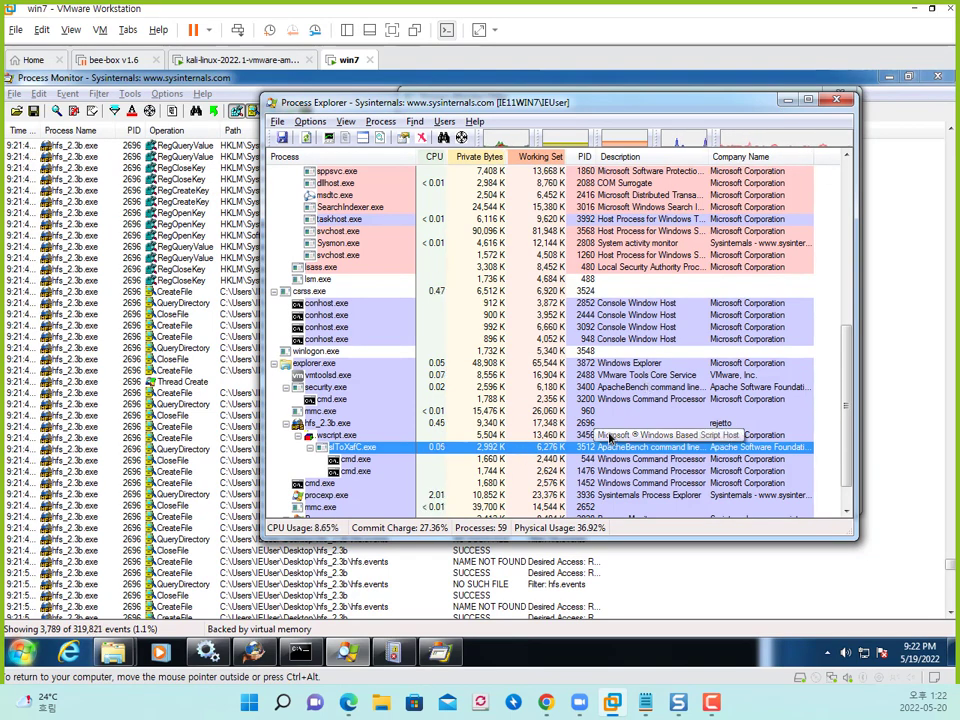
{"action": "left_click", "coordinate": [787, 100]}
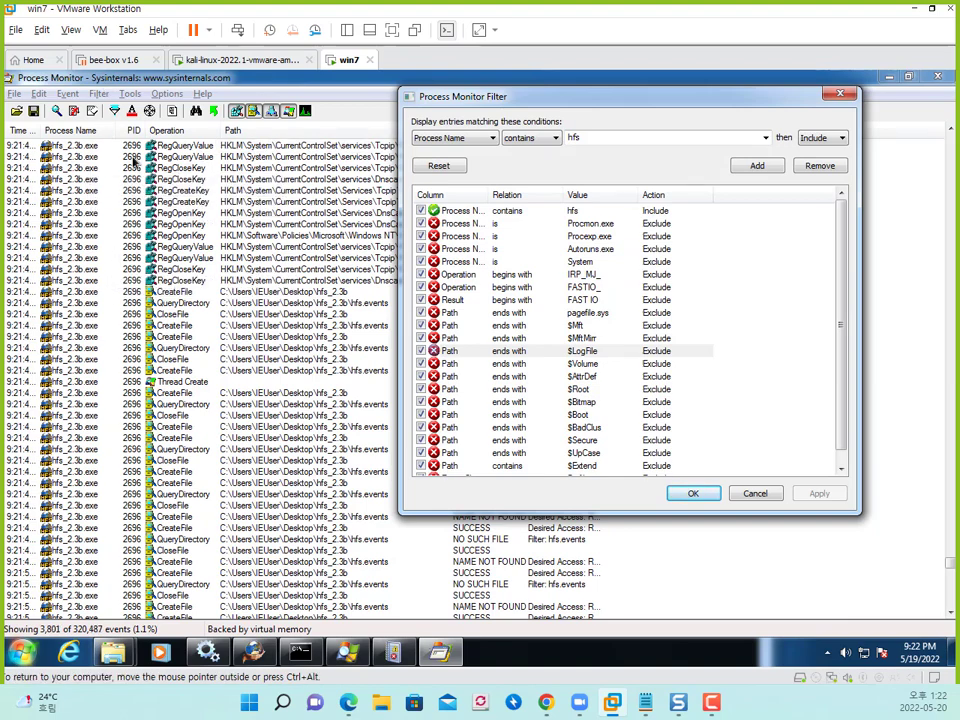
Close the filter dialog and review the hfs_2.3b.exe events from the earliest entries to the latest.
{"action": "left_click", "coordinate": [834, 97]}
{"action": "left_click_drag", "start_coordinate": [949, 561], "coordinate": [949, 128]}
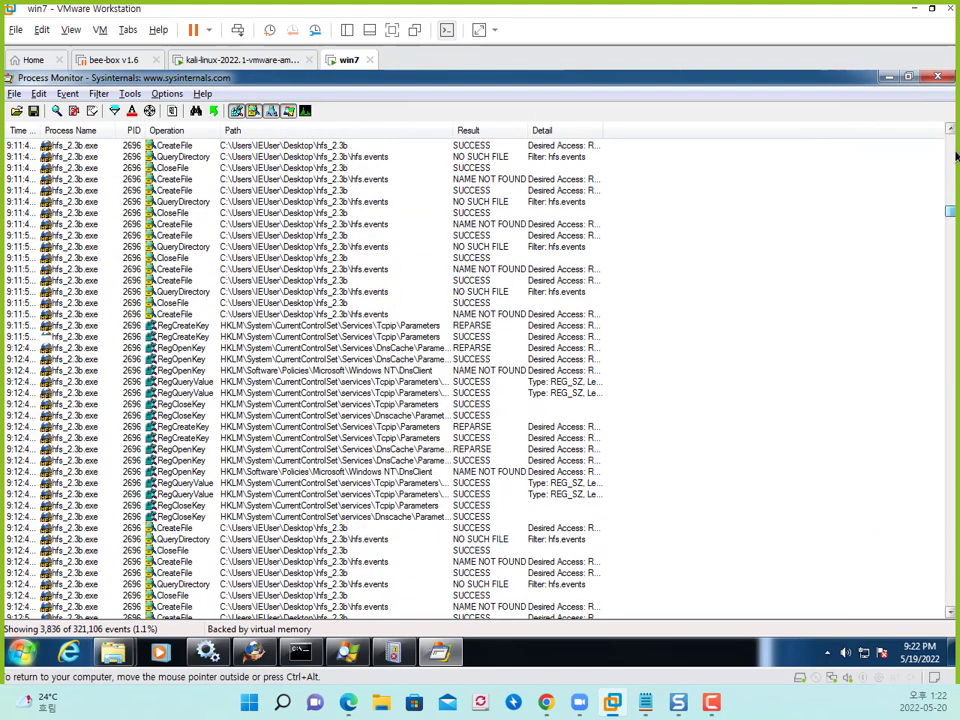
{"action": "mouse_move", "coordinate": [25, 112]}
{"action": "left_mouse_down"}
{"action": "mouse_move", "coordinate": [657, 658]}
{"action": "mouse_move", "coordinate": [714, 665]}
{"action": "left_mouse_up"}
{"action": "left_click_drag", "start_coordinate": [644, 410], "coordinate": [653, 541]}
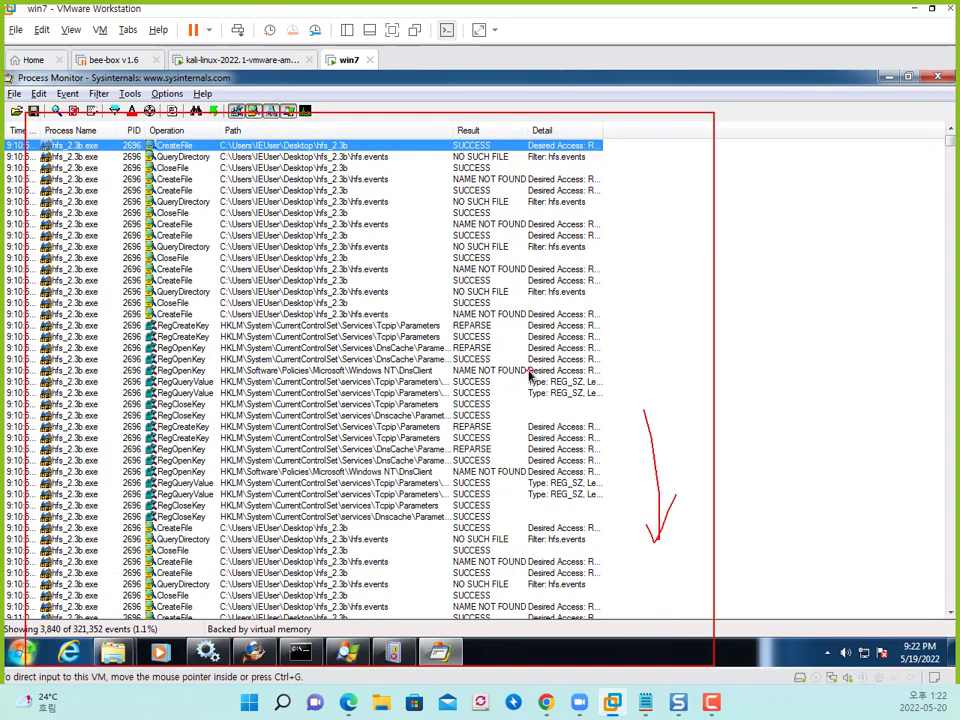
{"action": "key", "text": "Escape"}
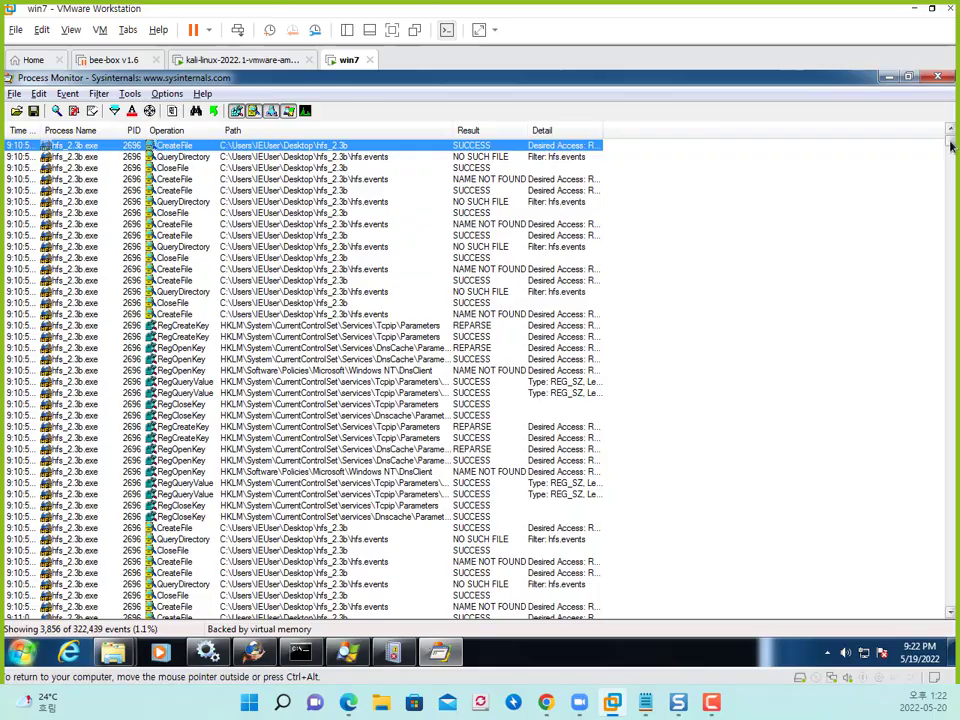
{"action": "mouse_move", "coordinate": [949, 142]}
{"action": "left_mouse_down"}
{"action": "mouse_move", "coordinate": [933, 541]}
{"action": "mouse_move", "coordinate": [948, 608]}
{"action": "left_mouse_up"}
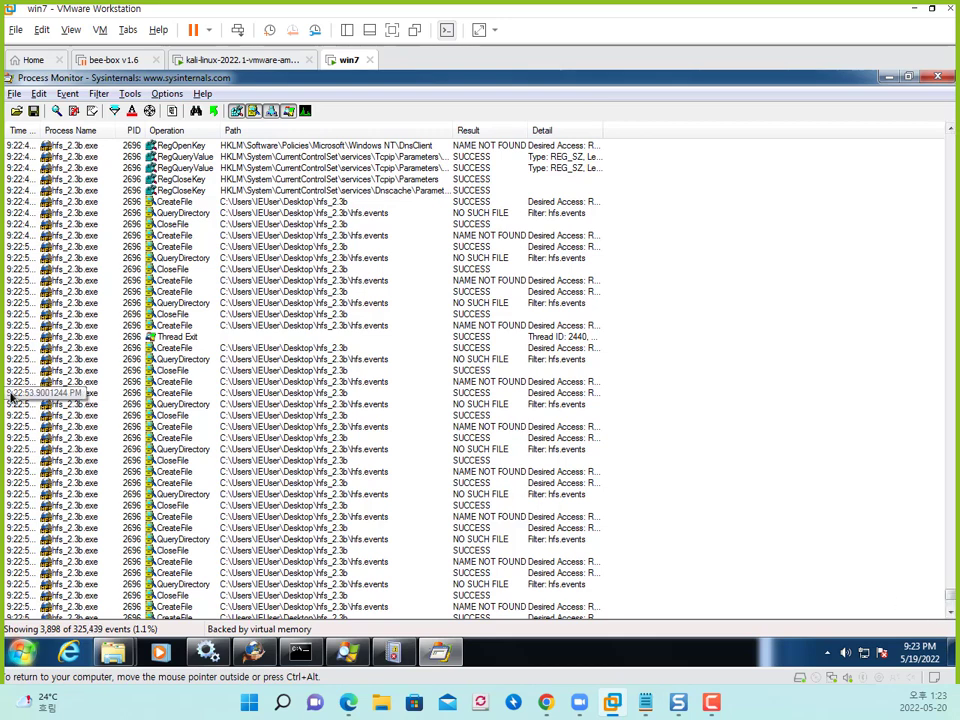
{"action": "left_click", "coordinate": [100, 381]}
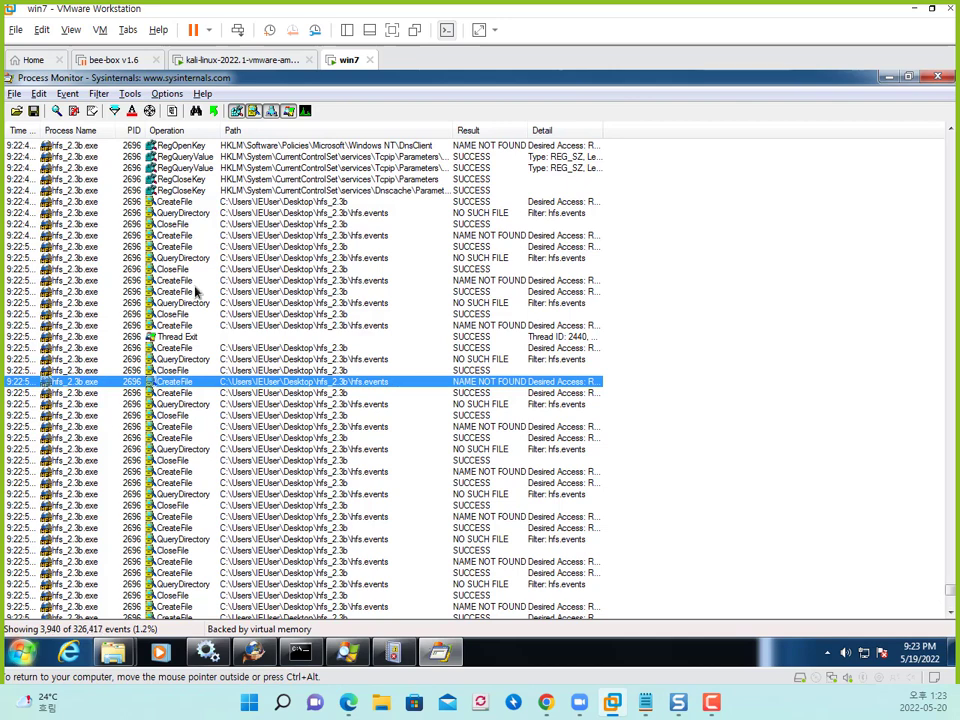
Switch to Process Explorer and examine the slToXafC.exe process under wscript.exe.
{"action": "key", "text": "alt+Tab"}
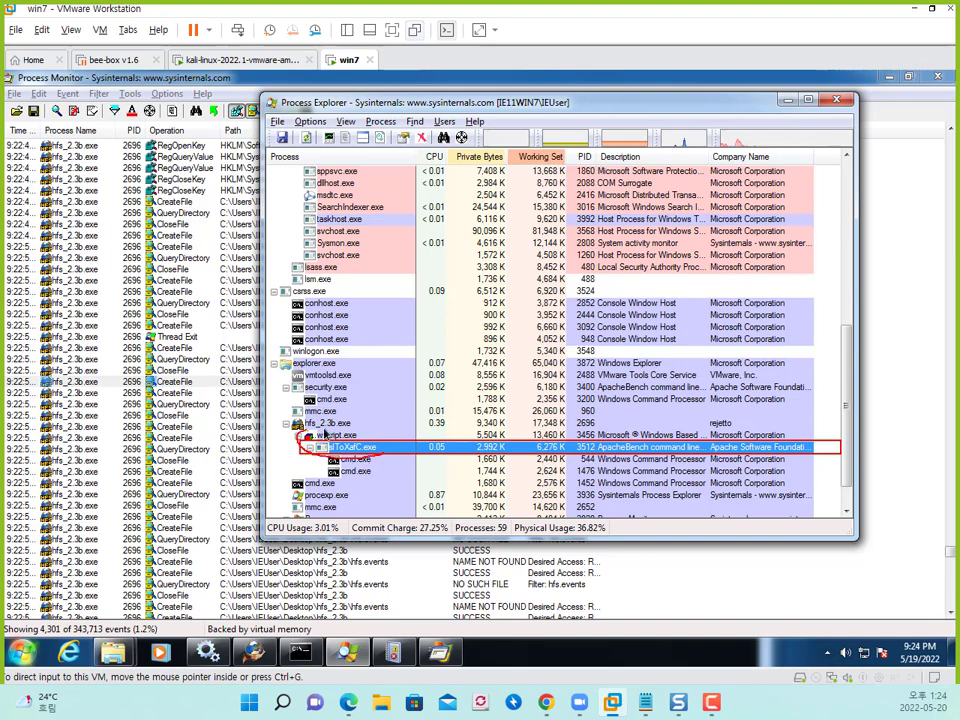
{"action": "mouse_move", "coordinate": [207, 458]}
{"action": "left_mouse_down"}
{"action": "mouse_move", "coordinate": [363, 459]}
{"action": "mouse_move", "coordinate": [358, 436]}
{"action": "mouse_move", "coordinate": [333, 450]}
{"action": "mouse_move", "coordinate": [380, 453]}
{"action": "mouse_move", "coordinate": [373, 446]}
{"action": "mouse_move", "coordinate": [343, 462]}
{"action": "left_mouse_up"}
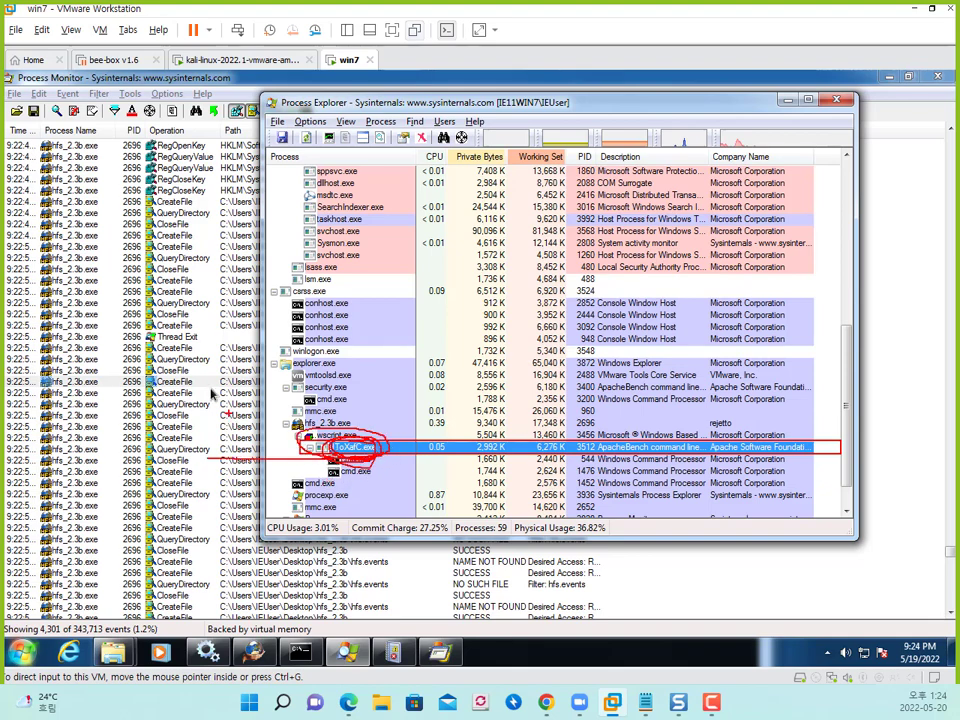
Widen the Time of Day column in Process Monitor so the full event timestamps can be read.
{"action": "mouse_move", "coordinate": [97, 112]}
{"action": "left_mouse_down"}
{"action": "mouse_move", "coordinate": [109, 152]}
{"action": "mouse_move", "coordinate": [122, 130]}
{"action": "left_mouse_up"}
{"action": "mouse_move", "coordinate": [3, 157]}
{"action": "left_mouse_down"}
{"action": "mouse_move", "coordinate": [26, 169]}
{"action": "mouse_move", "coordinate": [121, 131]}
{"action": "mouse_move", "coordinate": [265, 185]}
{"action": "left_mouse_up"}
{"action": "key", "text": "Escape"}
{"action": "key", "text": "ctrl+1"}
{"action": "left_click", "coordinate": [38, 137]}
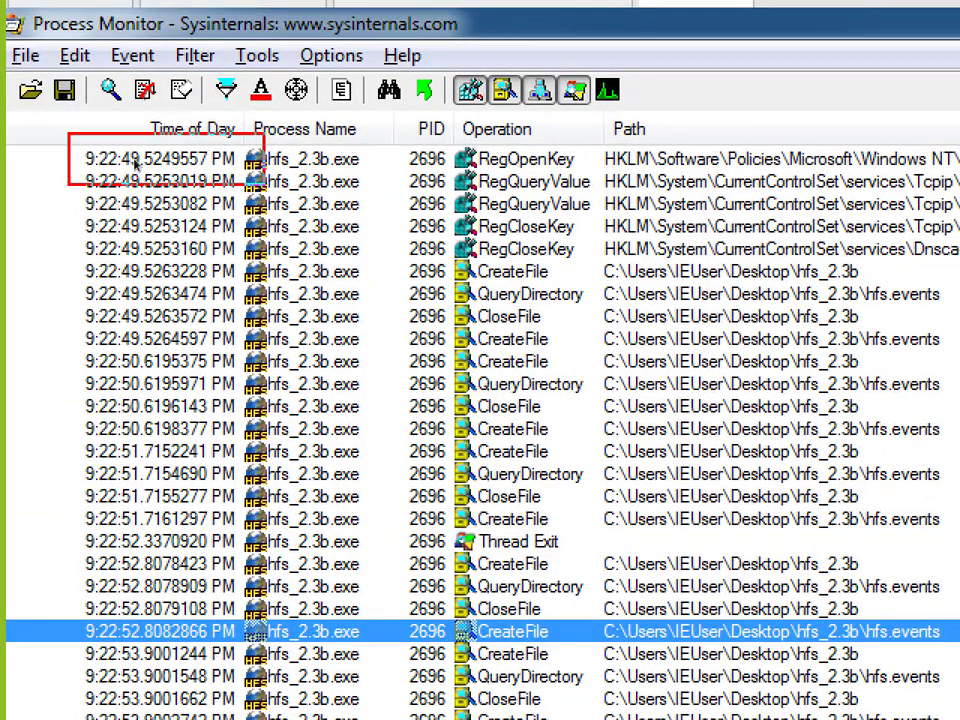
Examine the Time of Day timestamps of the hfs_2.3b.exe events down the list.
{"action": "mouse_move", "coordinate": [75, 108]}
{"action": "left_mouse_down"}
{"action": "mouse_move", "coordinate": [135, 299]}
{"action": "mouse_move", "coordinate": [240, 715]}
{"action": "left_mouse_up"}
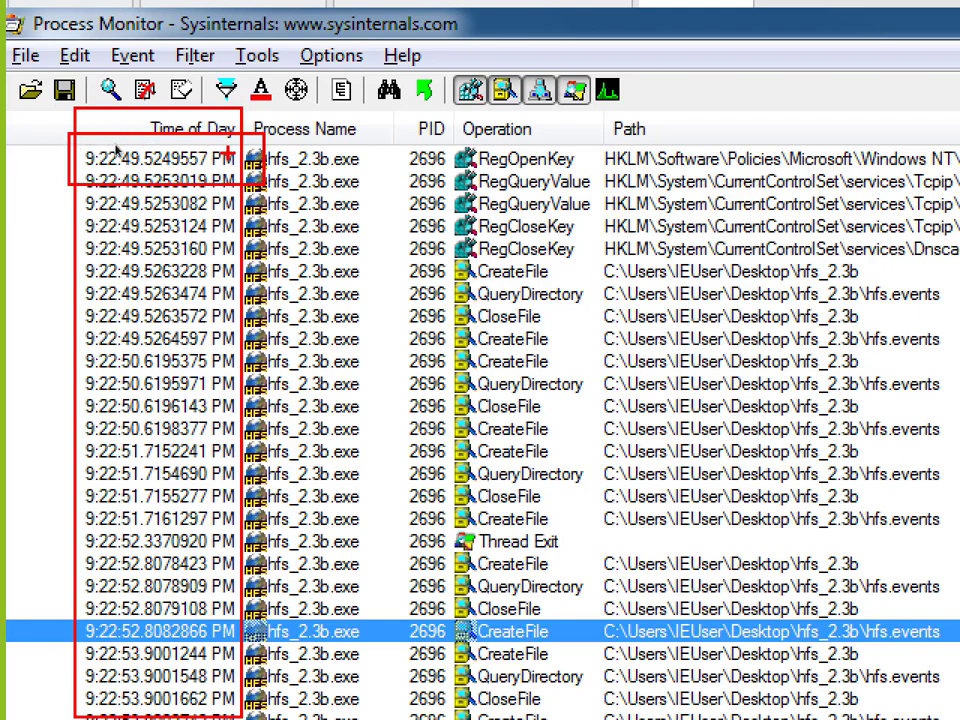
{"action": "mouse_move", "coordinate": [228, 153]}
{"action": "left_mouse_down"}
{"action": "mouse_move", "coordinate": [195, 152]}
{"action": "mouse_move", "coordinate": [100, 180]}
{"action": "mouse_move", "coordinate": [60, 210]}
{"action": "mouse_move", "coordinate": [75, 700]}
{"action": "left_mouse_up"}
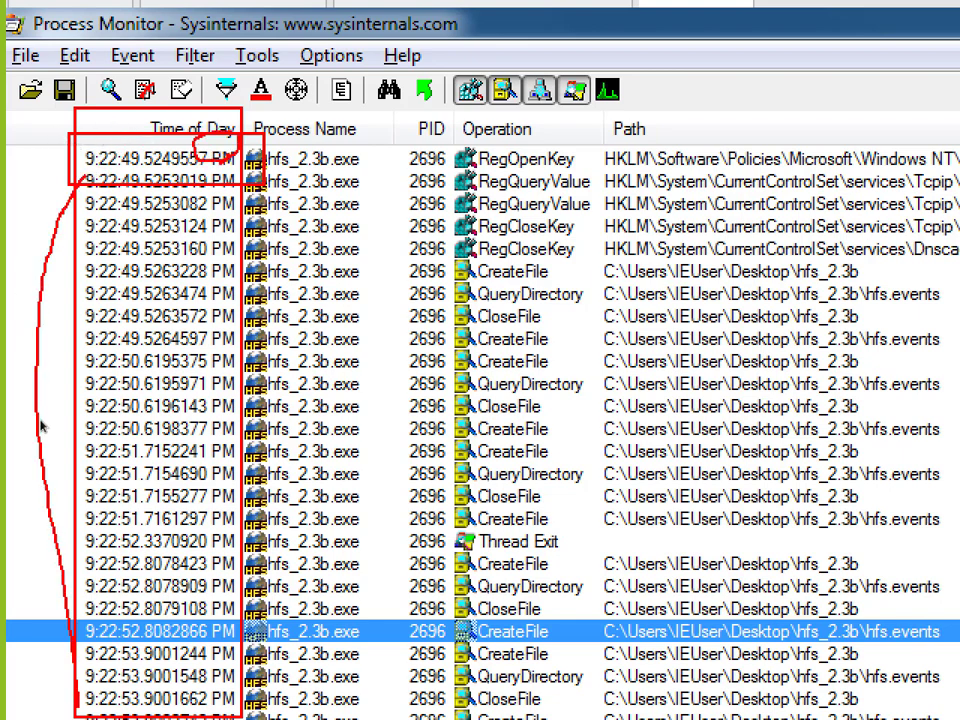
{"action": "left_click_drag", "start_coordinate": [36, 645], "coordinate": [95, 517]}
{"action": "key", "text": "t"}
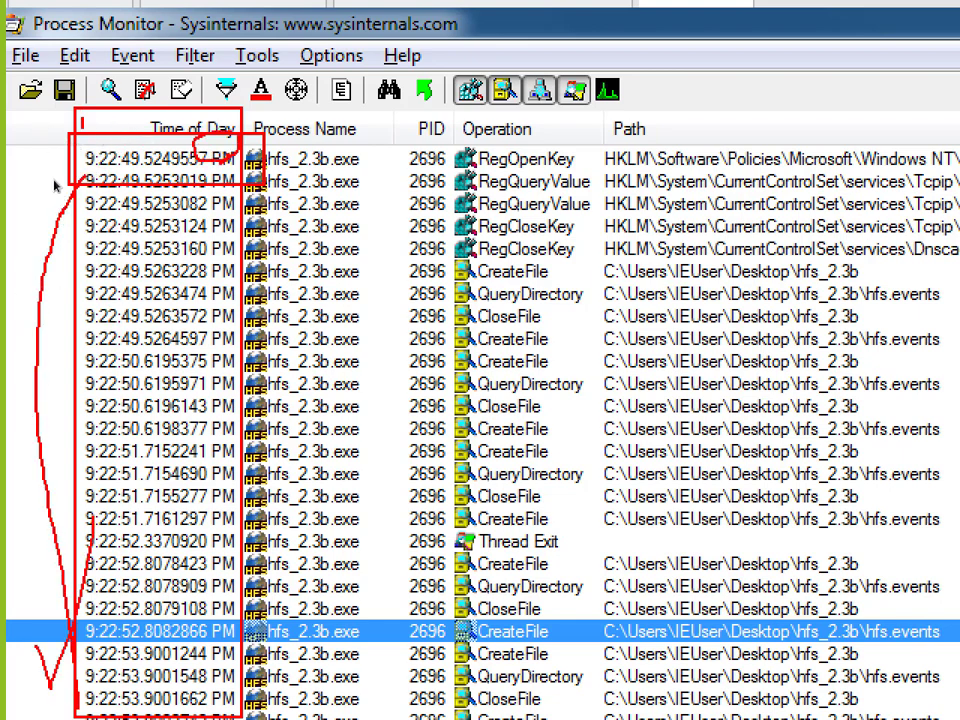
{"action": "left_click_drag", "start_coordinate": [83, 117], "coordinate": [173, 716]}
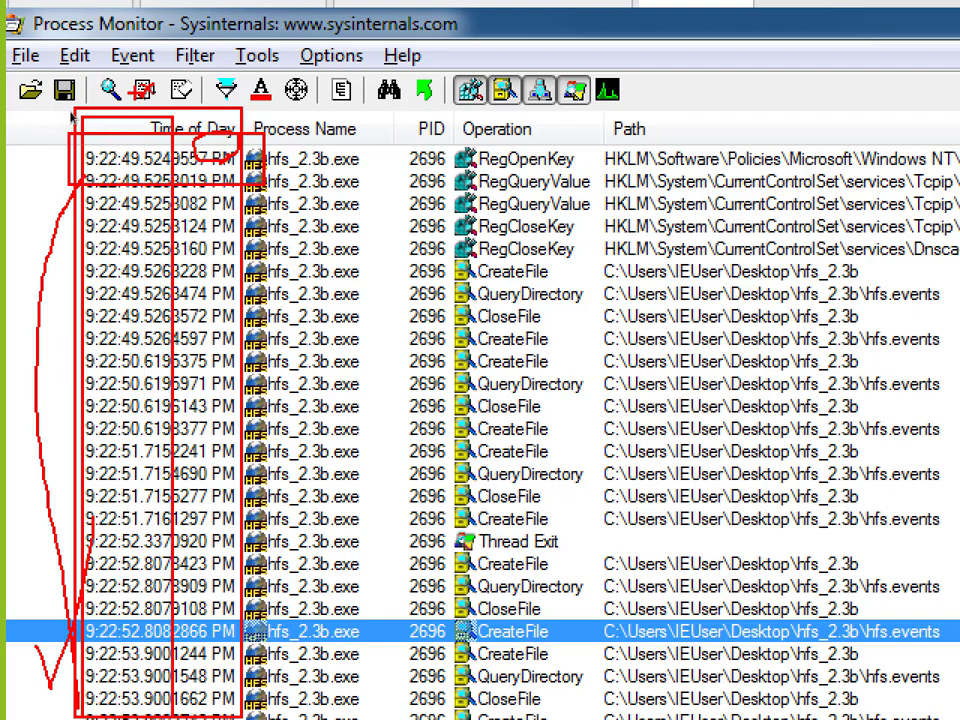
{"action": "mouse_move", "coordinate": [143, 95]}
{"action": "left_mouse_down"}
{"action": "mouse_move", "coordinate": [159, 560]}
{"action": "mouse_move", "coordinate": [155, 86]}
{"action": "mouse_move", "coordinate": [175, 705]}
{"action": "left_mouse_up"}
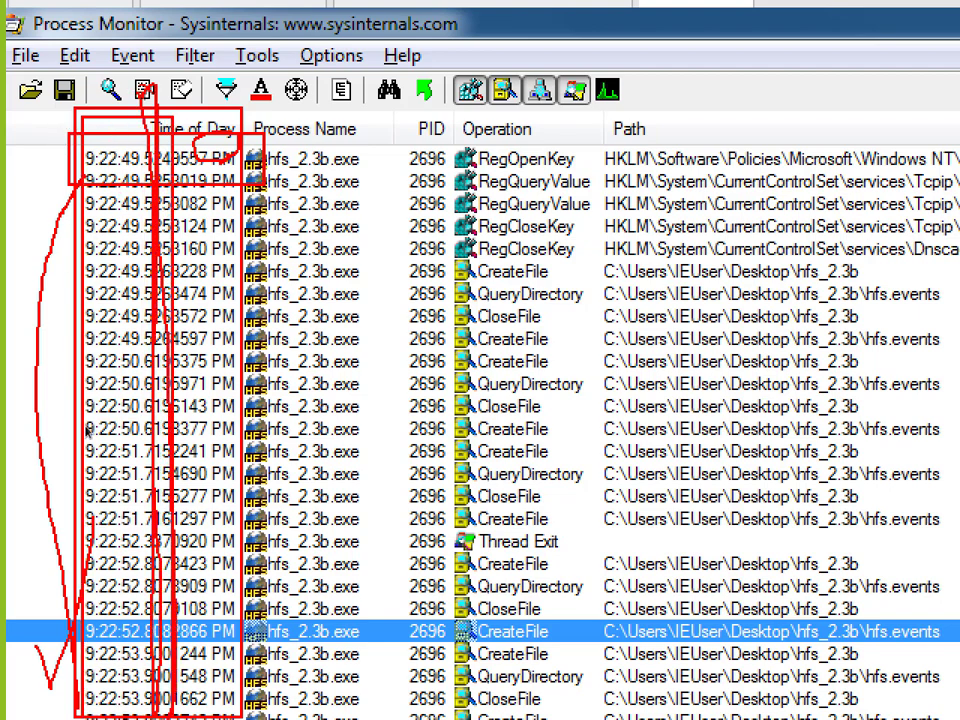
{"action": "key", "text": "Escape"}
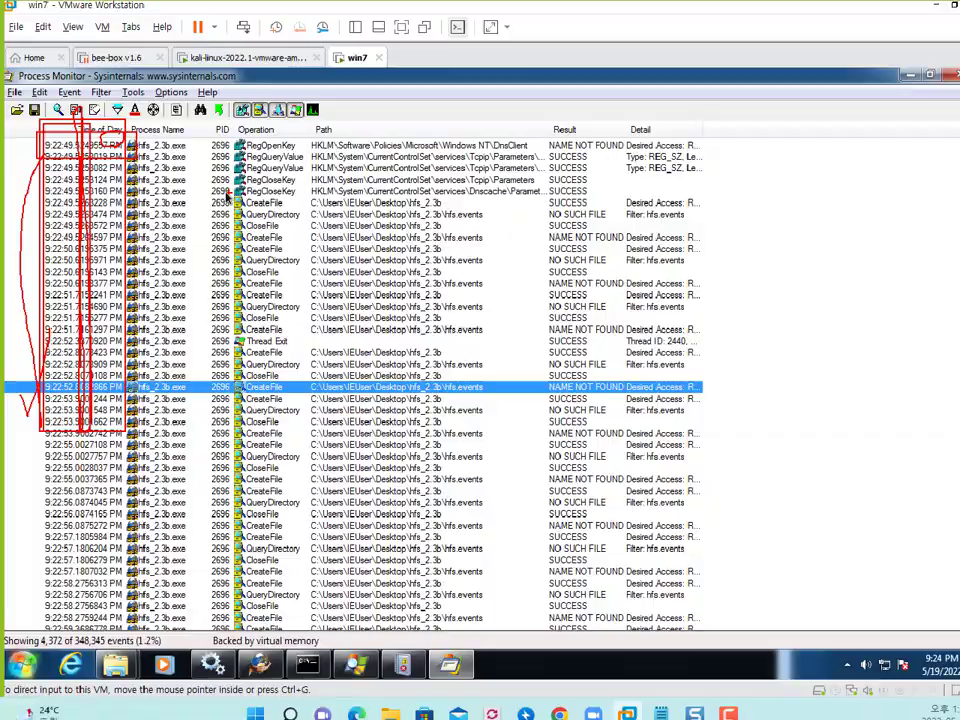
Select wscript.exe under hfs_2.3b.exe in Process Explorer, and close Process Explorer.
{"action": "key", "text": "alt+Tab"}
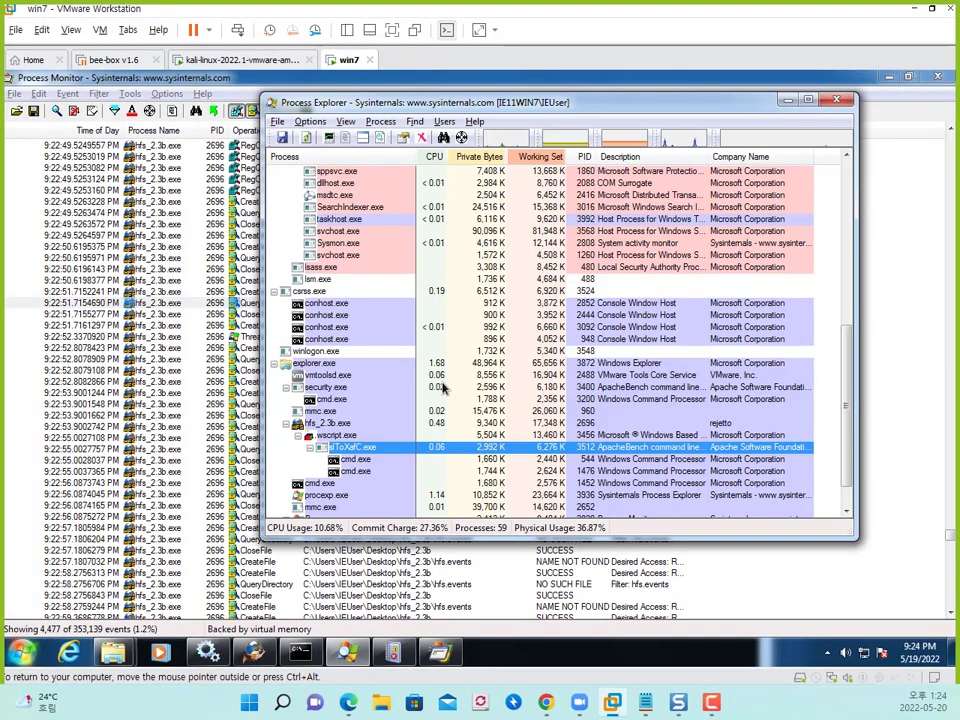
{"action": "left_click", "coordinate": [338, 435]}
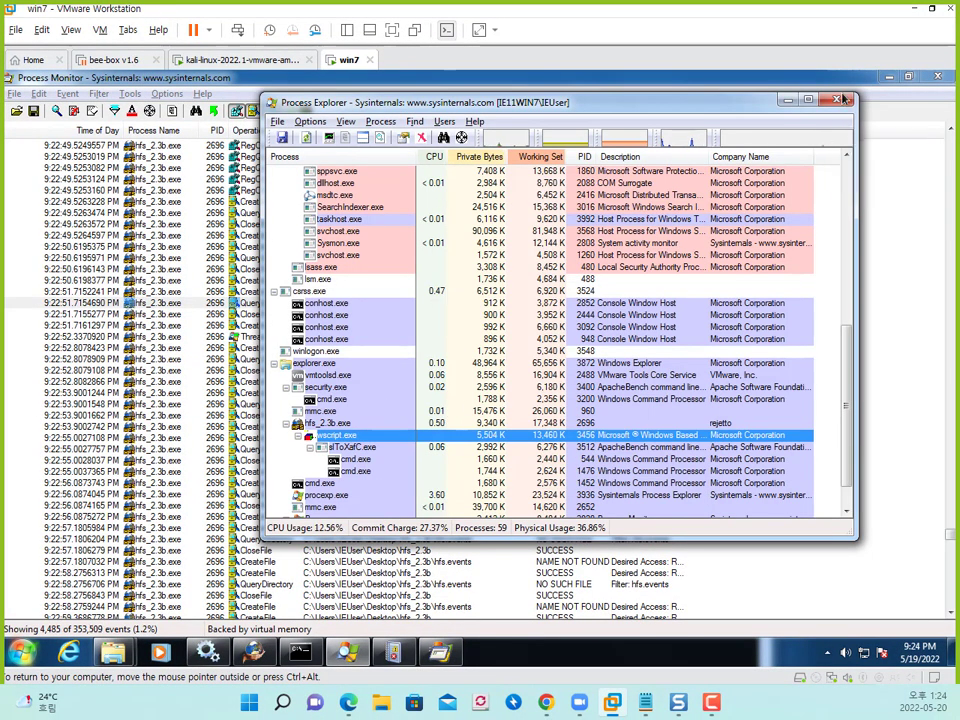
{"action": "left_click", "coordinate": [841, 102]}
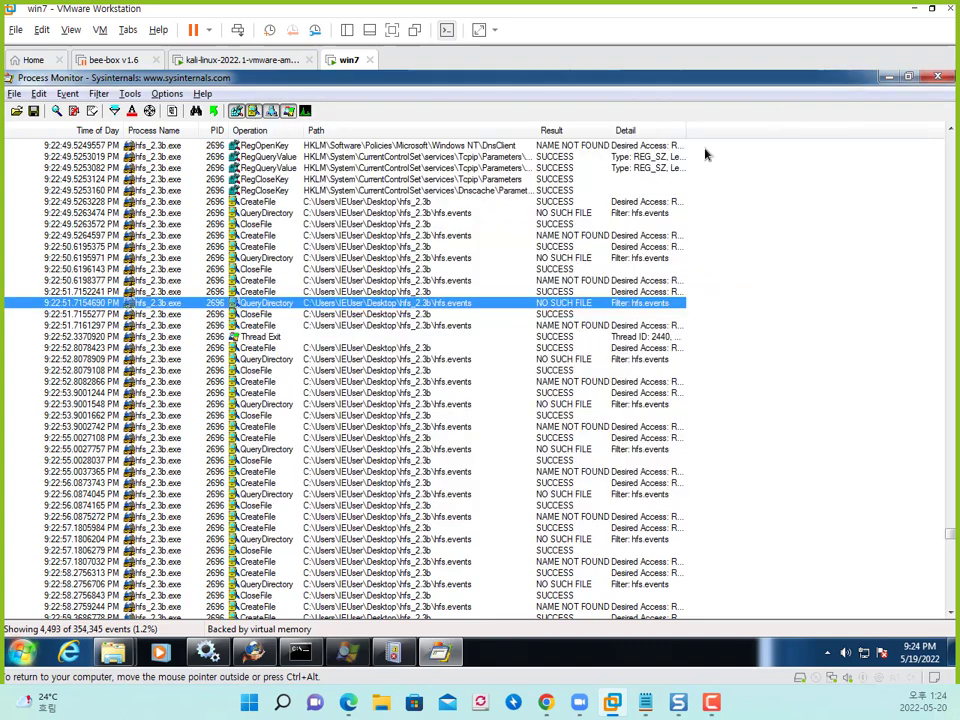
Select an hfs_2.3b.exe CreateFile event in Process Monitor and open the Process Tree at the hfs_2.3b.exe branch.
{"action": "left_click", "coordinate": [234, 203]}
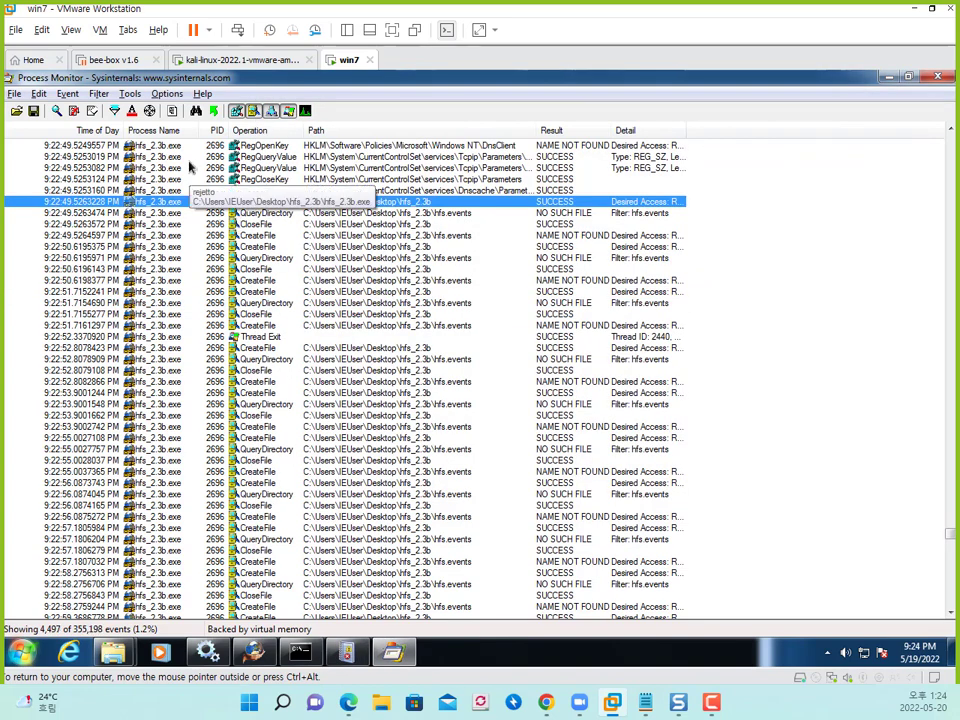
{"action": "left_click", "coordinate": [129, 95]}
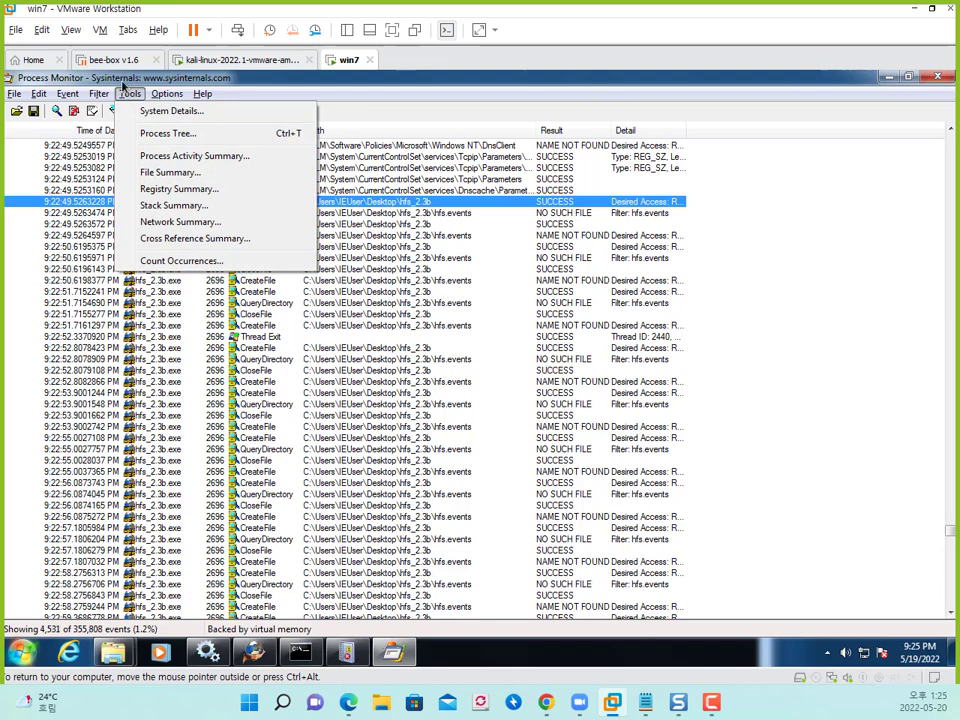
{"action": "left_click", "coordinate": [202, 93]}
{"action": "mouse_move", "coordinate": [129, 94]}
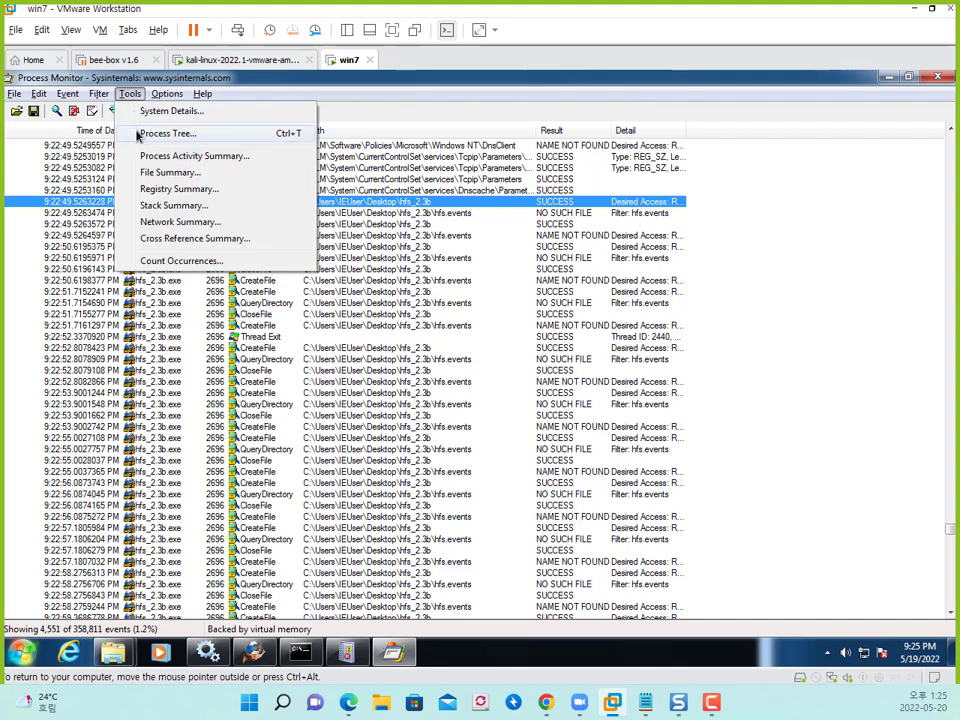
{"action": "left_click", "coordinate": [138, 135]}
{"action": "scroll", "coordinate": [452, 316], "scroll_direction": "down", "scroll_amount": 2}
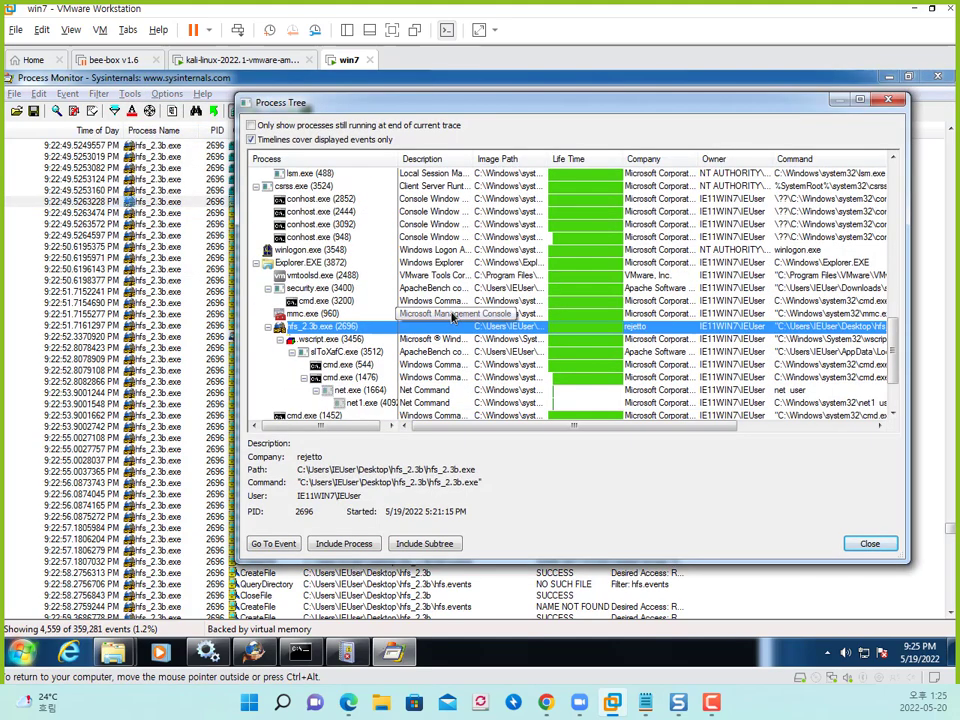
{"action": "scroll", "coordinate": [452, 316], "scroll_direction": "down", "scroll_amount": 1}
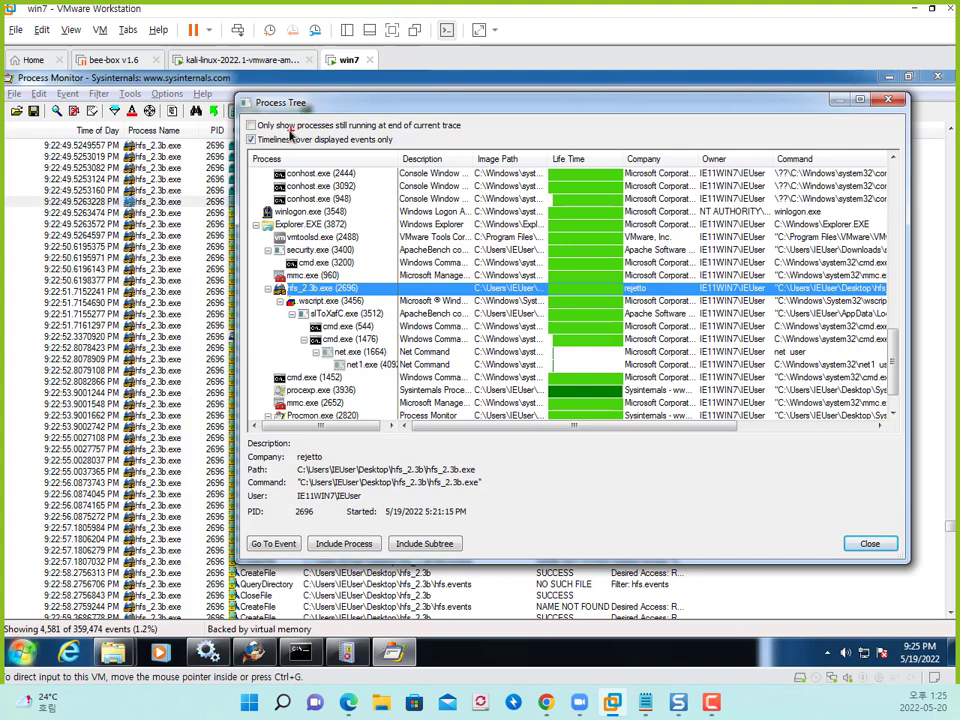
Examine the hfs_2.3b.exe branch of the Process Tree, including the processes started by slToXafC.exe.
{"action": "mouse_move", "coordinate": [264, 281]}
{"action": "left_mouse_down"}
{"action": "mouse_move", "coordinate": [290, 305]}
{"action": "mouse_move", "coordinate": [617, 399]}
{"action": "mouse_move", "coordinate": [890, 366]}
{"action": "mouse_move", "coordinate": [908, 377]}
{"action": "left_mouse_up"}
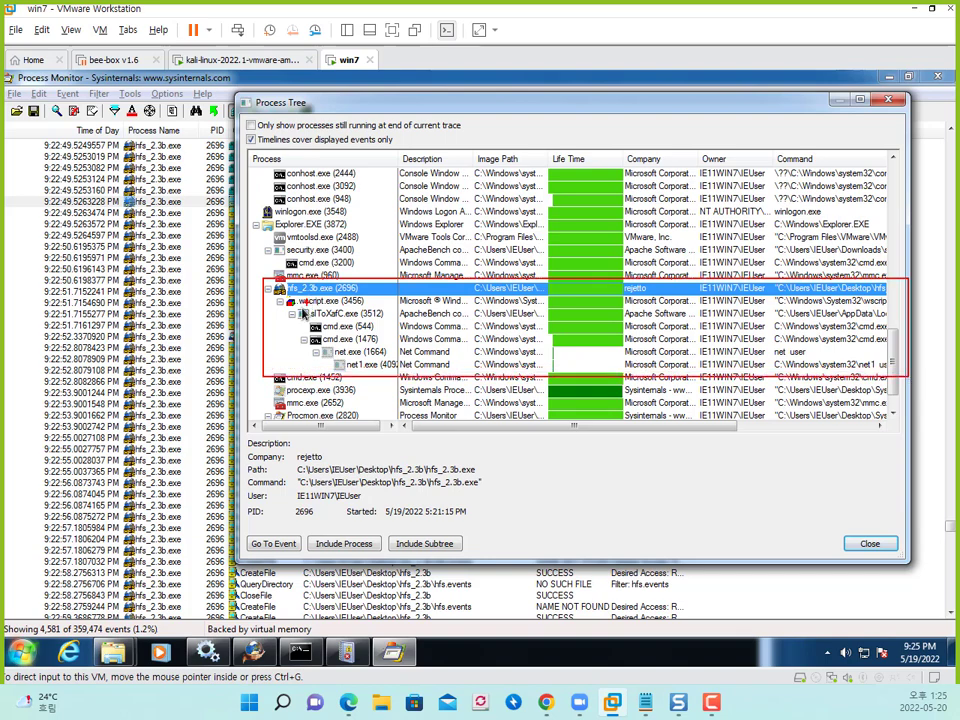
{"action": "mouse_move", "coordinate": [290, 309]}
{"action": "left_mouse_down"}
{"action": "mouse_move", "coordinate": [461, 364]}
{"action": "mouse_move", "coordinate": [897, 371]}
{"action": "left_mouse_up"}
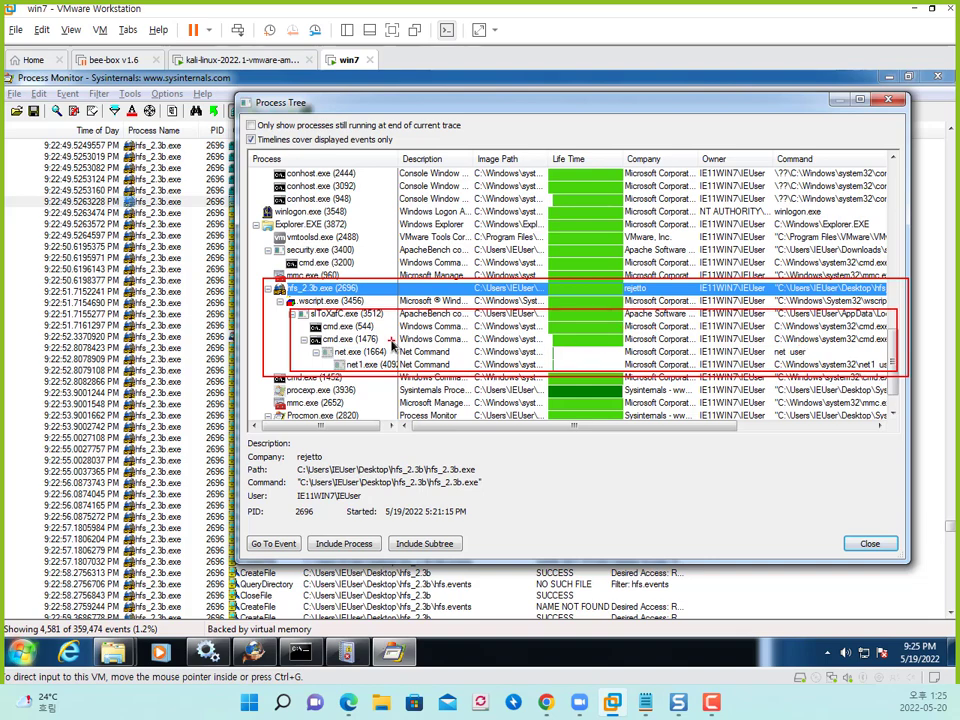
{"action": "key", "text": "Escape"}
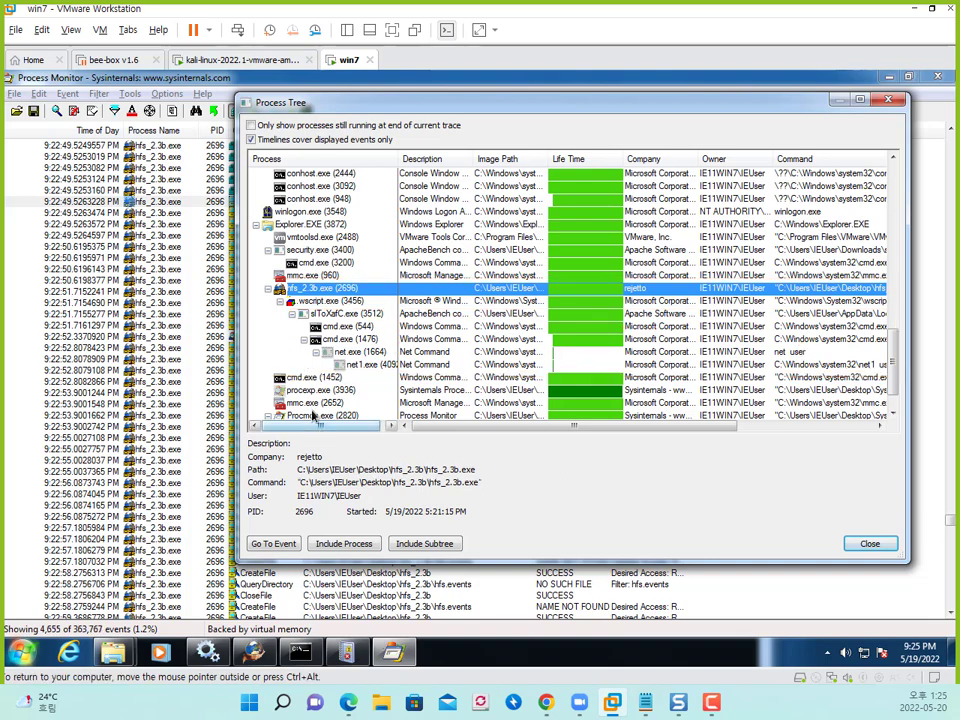
Select wscript.exe in the Process Tree and trace its link to the parent hfs_2.3b.exe and its child processes.
{"action": "left_click_drag", "start_coordinate": [253, 101], "coordinate": [228, 90]}
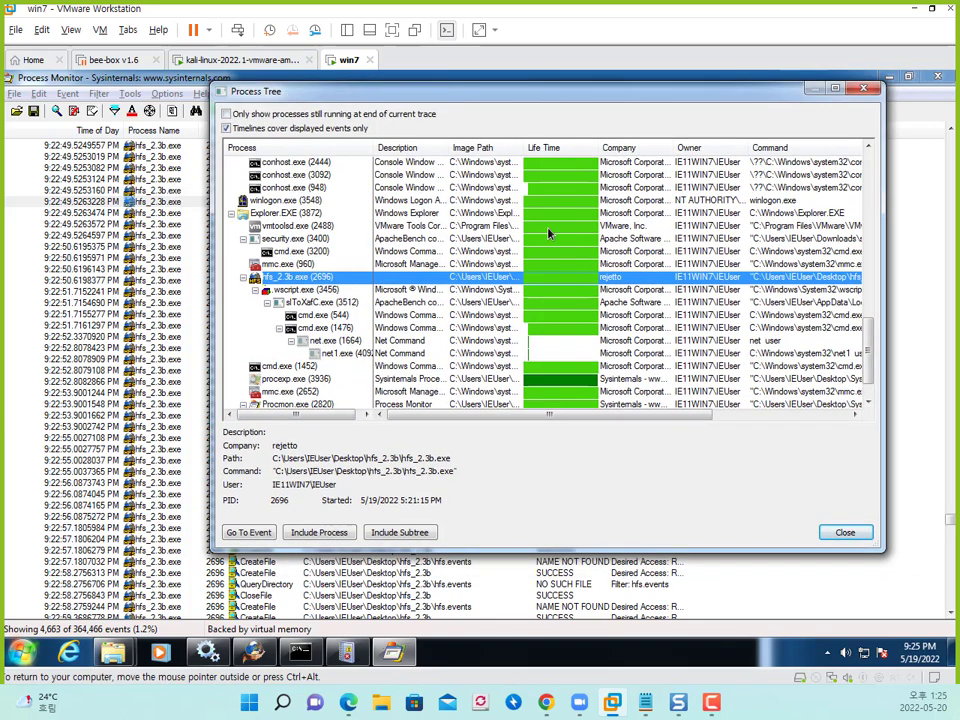
{"action": "left_click", "coordinate": [314, 292]}
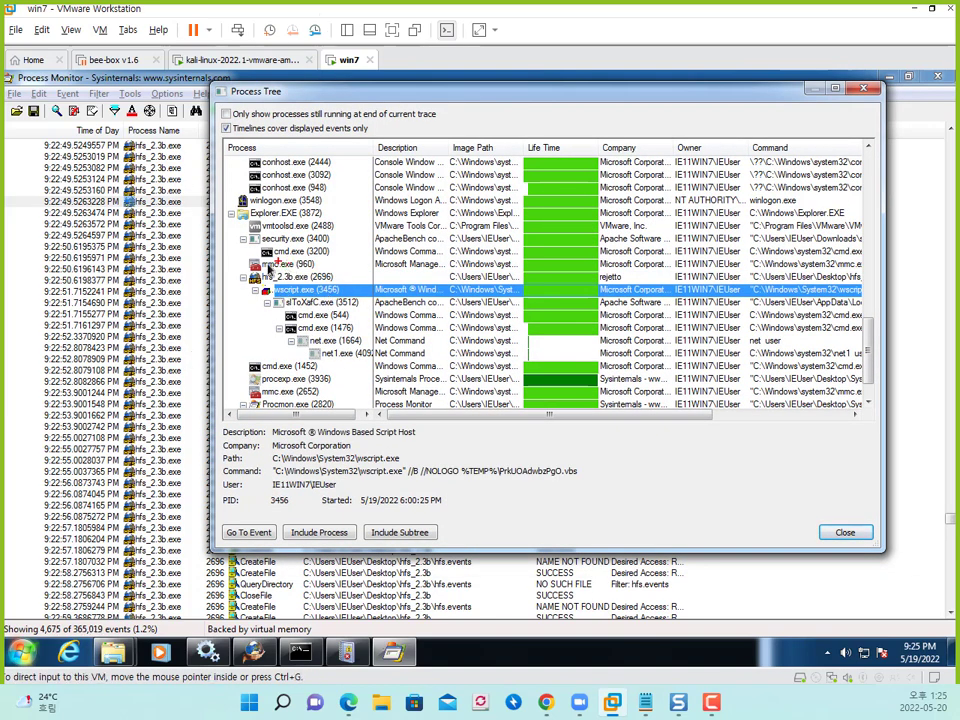
{"action": "mouse_move", "coordinate": [232, 265]}
{"action": "left_mouse_down"}
{"action": "mouse_move", "coordinate": [357, 292]}
{"action": "mouse_move", "coordinate": [838, 301]}
{"action": "mouse_move", "coordinate": [888, 284]}
{"action": "left_mouse_up"}
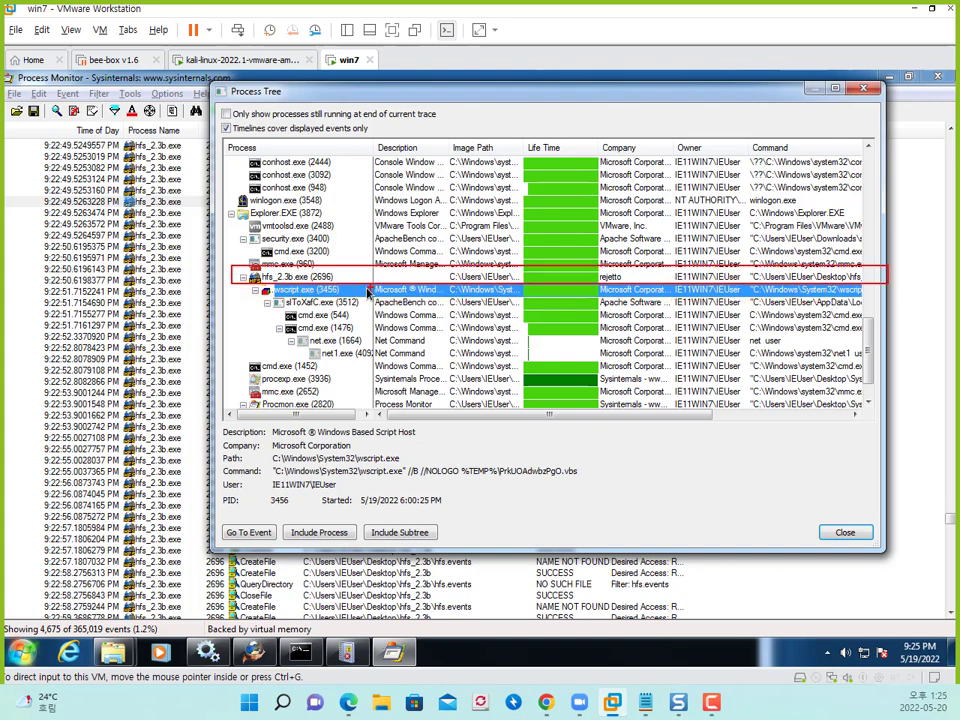
{"action": "mouse_move", "coordinate": [337, 275]}
{"action": "left_mouse_down"}
{"action": "mouse_move", "coordinate": [343, 287]}
{"action": "mouse_move", "coordinate": [364, 278]}
{"action": "left_mouse_up"}
{"action": "left_click_drag", "start_coordinate": [272, 294], "coordinate": [297, 350]}
{"action": "left_click_drag", "start_coordinate": [280, 343], "coordinate": [300, 309]}
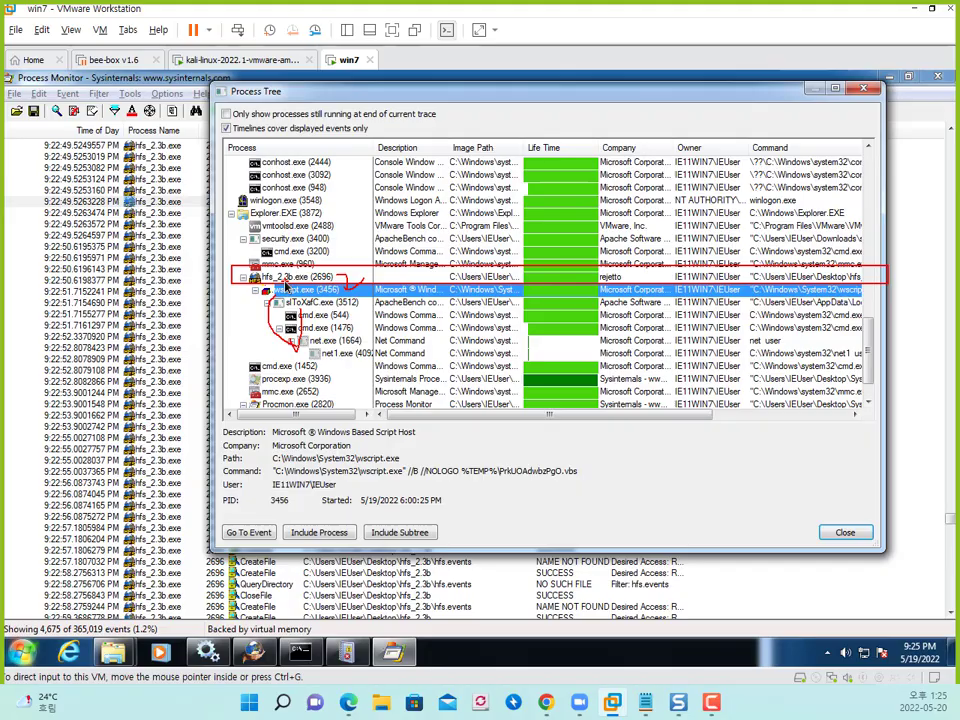
Inspect the process chain from wscript.exe through slToXafC.exe and cmd.exe to net1.exe up close.
{"action": "key", "text": "Escape"}
{"action": "key", "text": "ctrl+1"}
{"action": "left_click", "coordinate": [297, 253]}
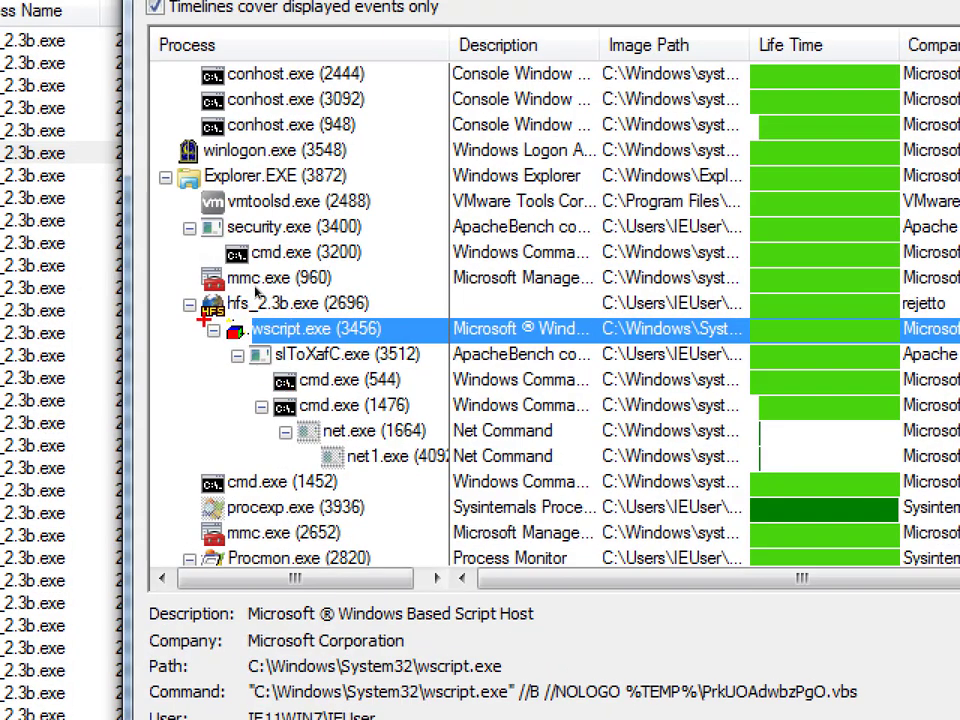
{"action": "left_click_drag", "start_coordinate": [255, 288], "coordinate": [440, 380]}
{"action": "mouse_move", "coordinate": [383, 325]}
{"action": "left_mouse_down"}
{"action": "mouse_move", "coordinate": [265, 298]}
{"action": "mouse_move", "coordinate": [338, 364]}
{"action": "mouse_move", "coordinate": [382, 278]}
{"action": "mouse_move", "coordinate": [257, 292]}
{"action": "mouse_move", "coordinate": [235, 364]}
{"action": "left_mouse_up"}
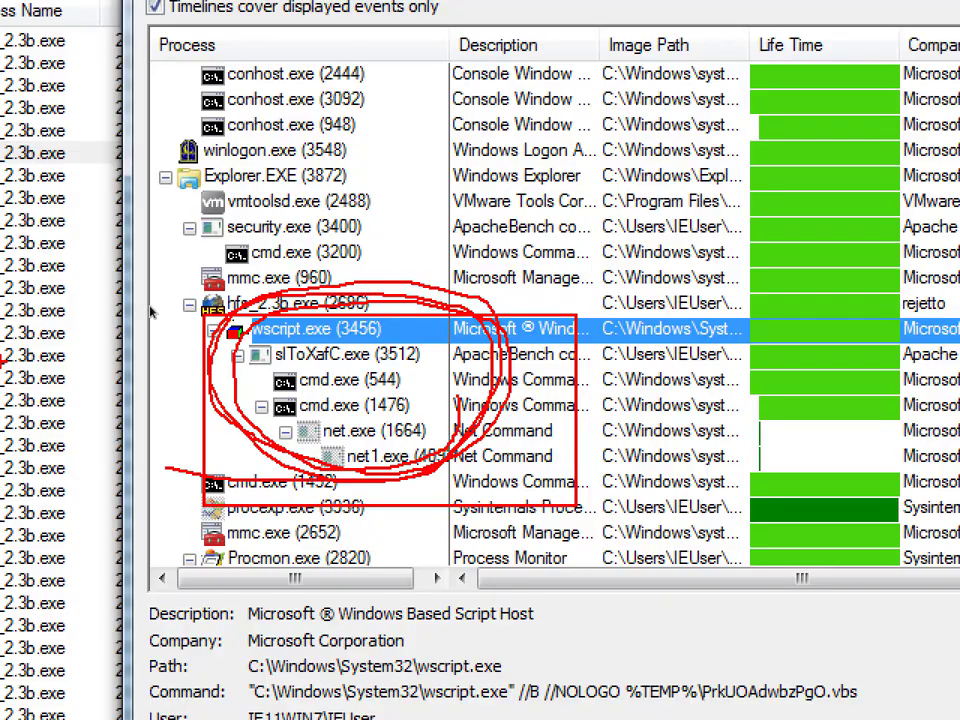
Try to restrict the event list to wscript.exe and its child processes from the Process Tree.
{"action": "key", "text": "Escape"}
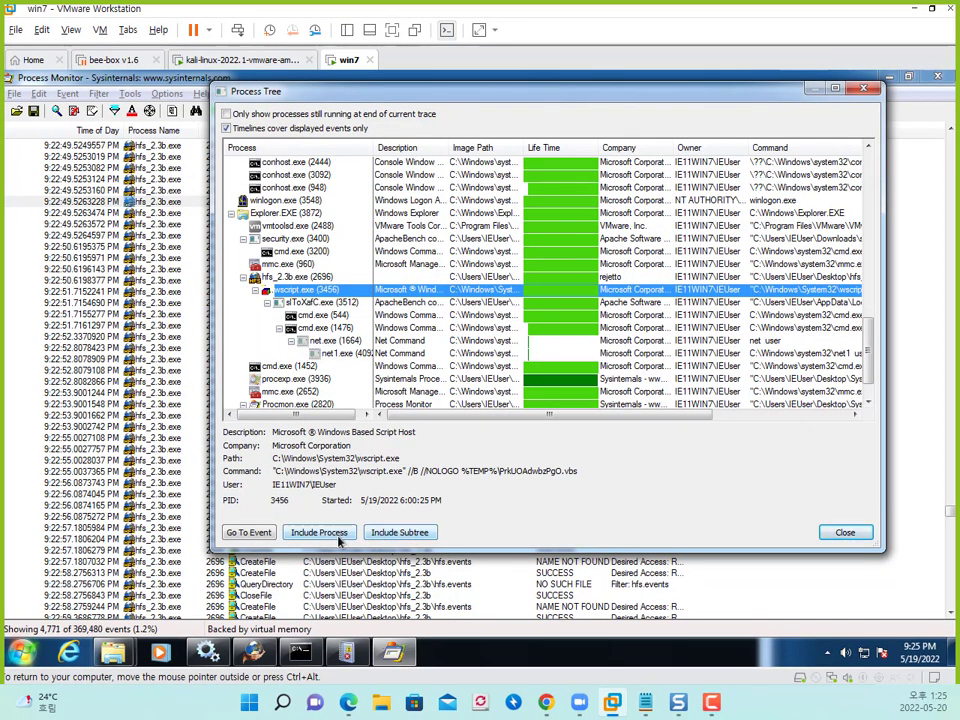
{"action": "left_click", "coordinate": [418, 535]}
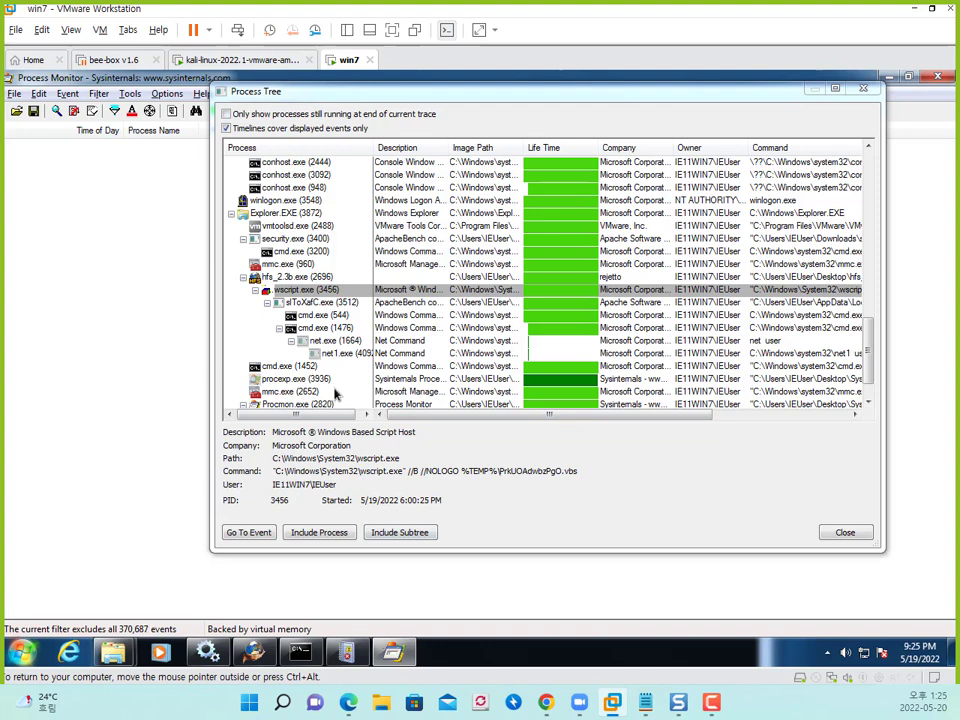
{"action": "left_click", "coordinate": [305, 293]}
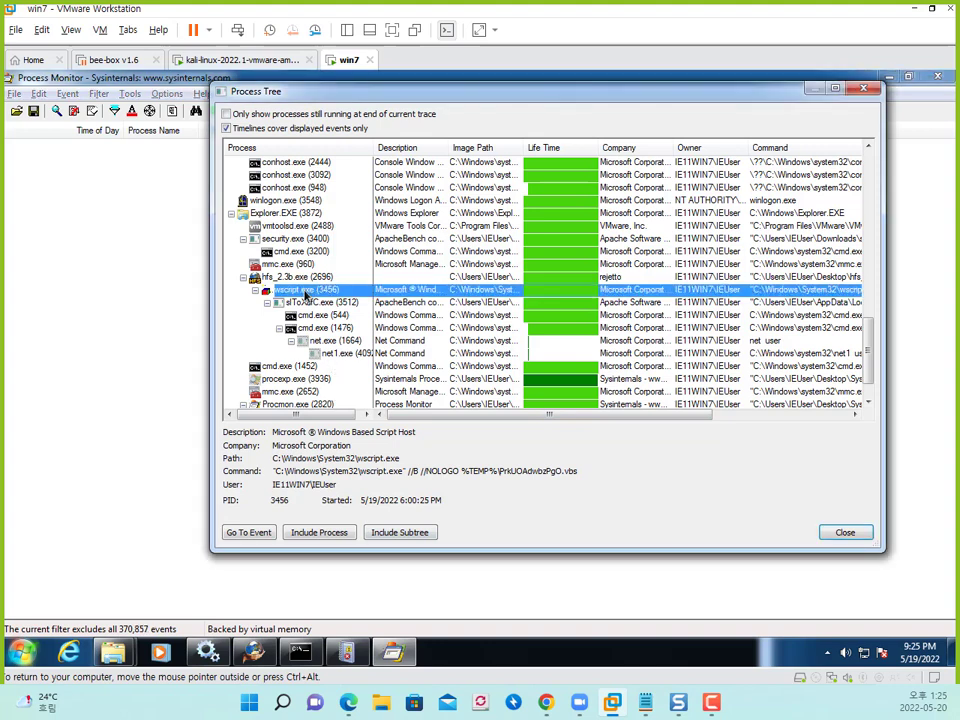
{"action": "left_click", "coordinate": [318, 532]}
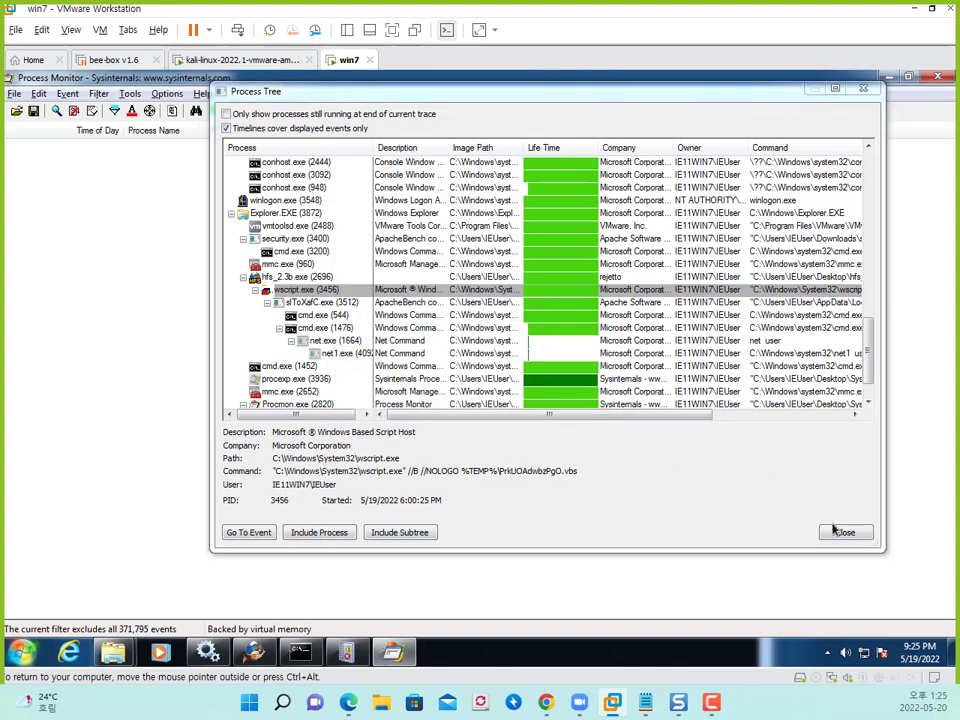
{"action": "left_click", "coordinate": [845, 533]}
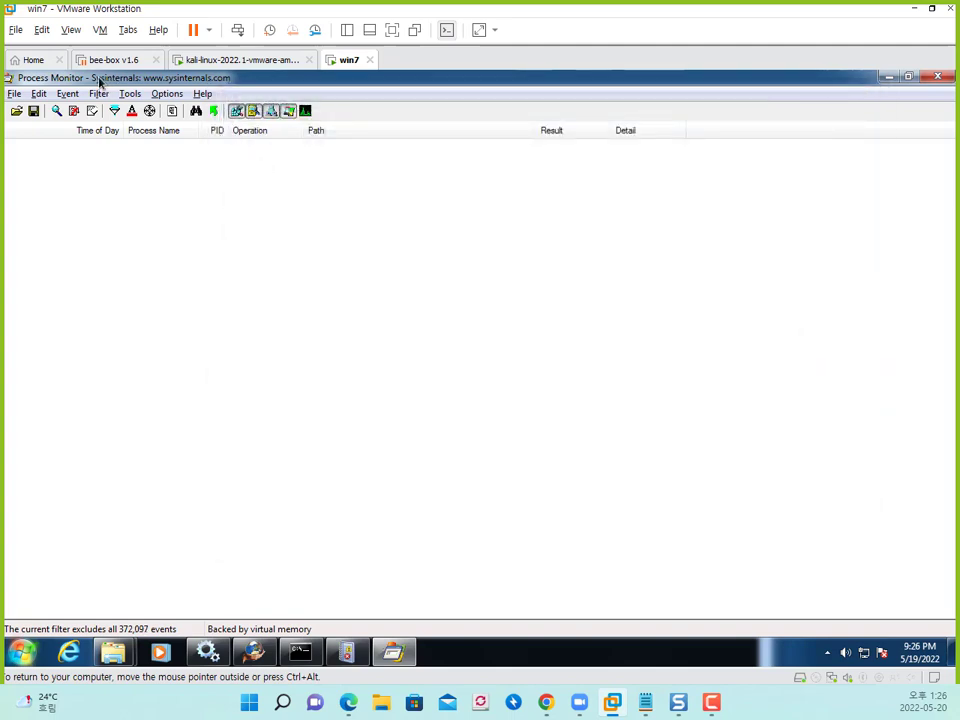
{"action": "left_click", "coordinate": [130, 94]}
{"action": "left_click", "coordinate": [147, 134]}
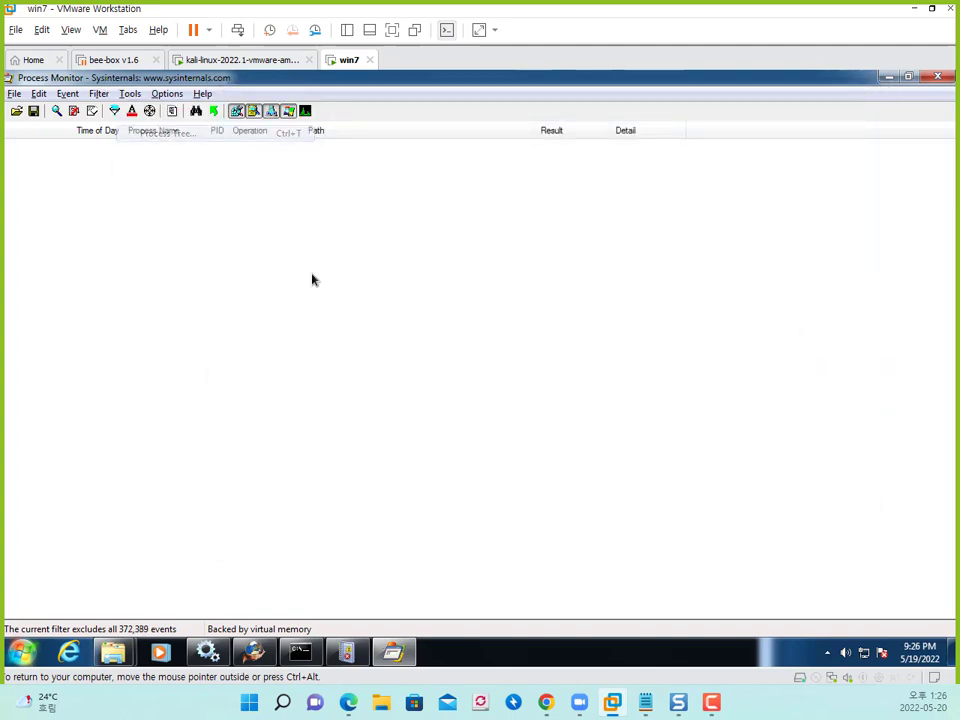
{"action": "left_click", "coordinate": [863, 88]}
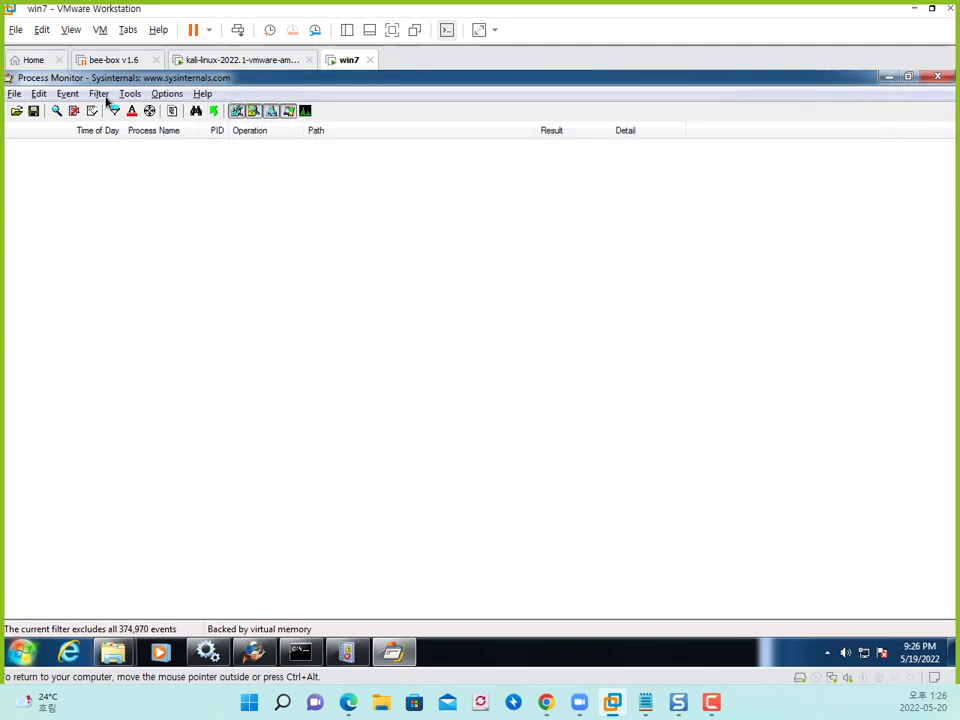
Remove the hfs process-name rule and all PID include rules from the event filter and apply it.
{"action": "left_click", "coordinate": [99, 94]}
{"action": "left_click", "coordinate": [108, 131]}
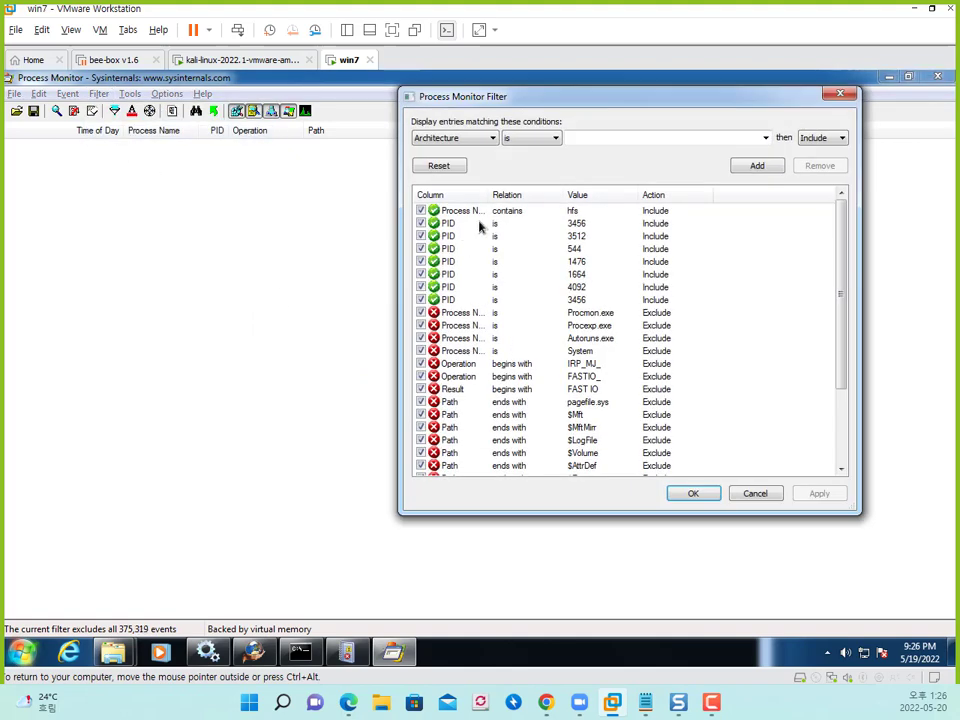
{"action": "left_click", "coordinate": [478, 211]}
{"action": "left_click", "coordinate": [493, 300]}
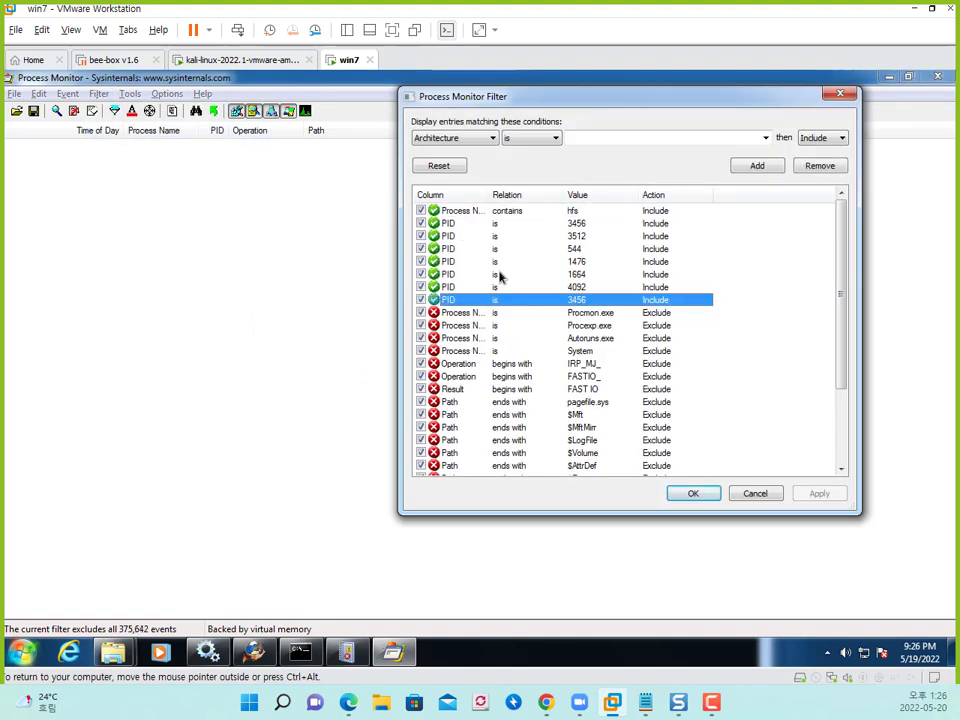
{"action": "left_click", "coordinate": [526, 213]}
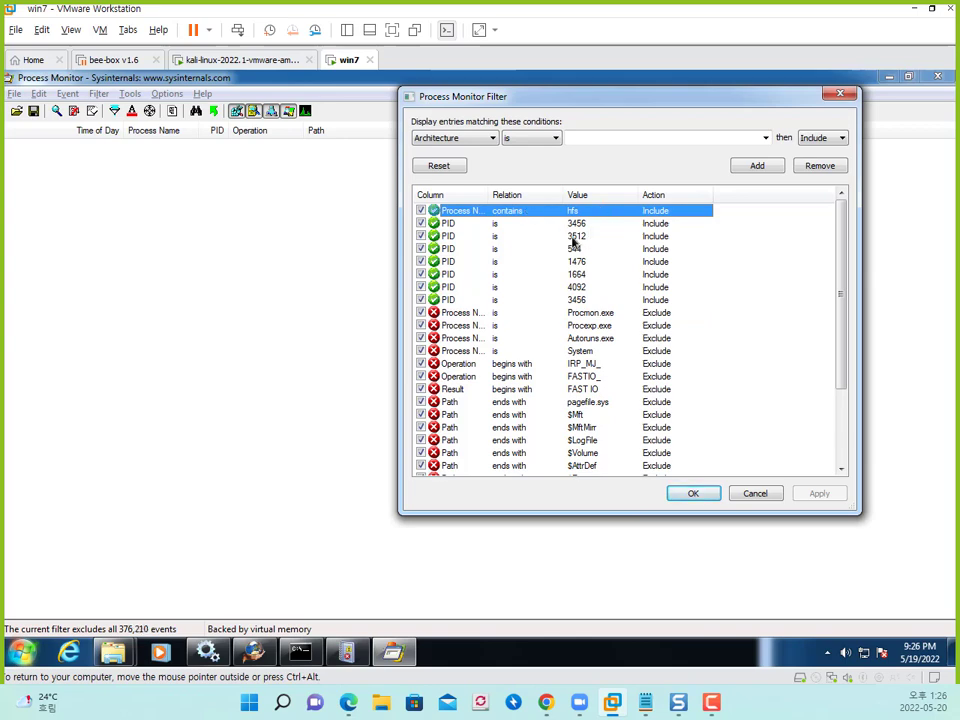
{"action": "left_click", "coordinate": [819, 167]}
{"action": "left_click", "coordinate": [819, 167]}
{"action": "left_click", "coordinate": [819, 167]}
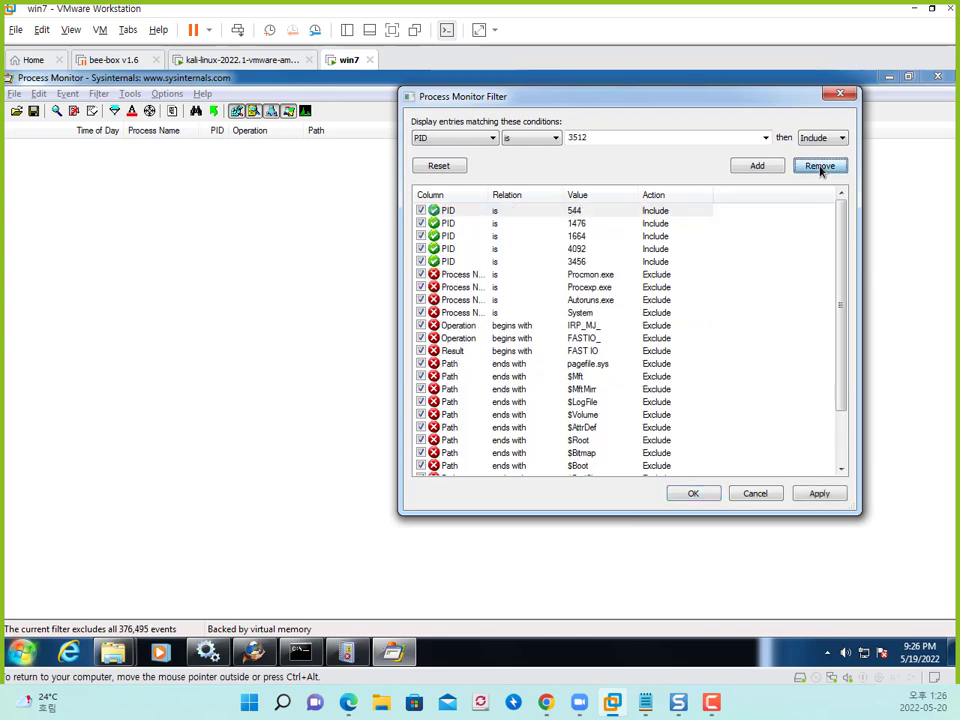
{"action": "left_click", "coordinate": [819, 167]}
{"action": "left_click", "coordinate": [819, 167]}
{"action": "left_click", "coordinate": [819, 167]}
{"action": "left_click", "coordinate": [819, 167]}
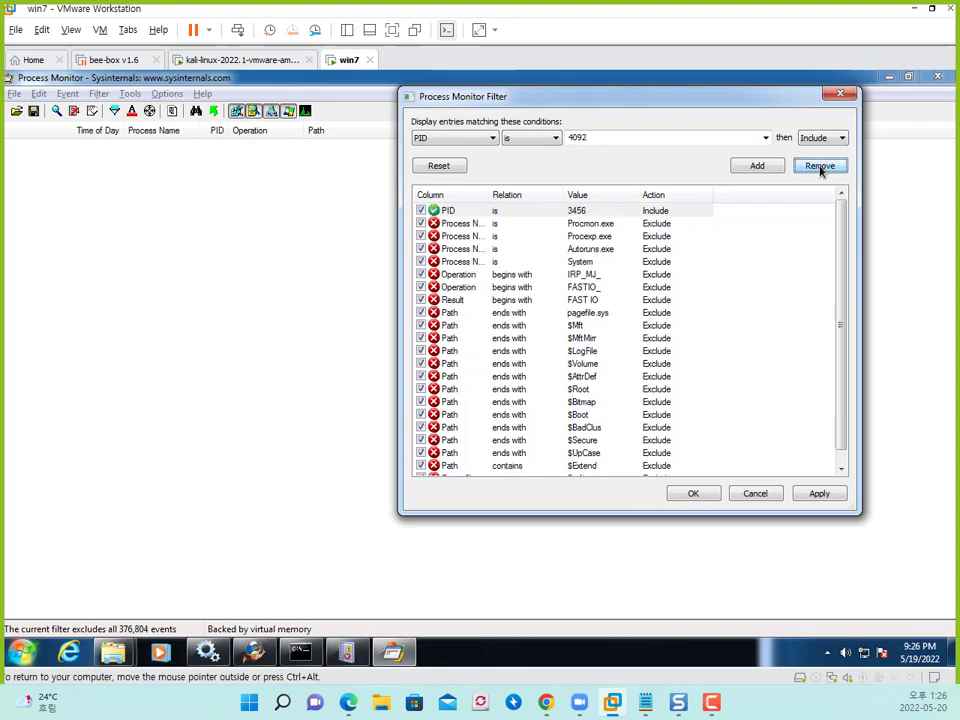
{"action": "left_click", "coordinate": [819, 167]}
{"action": "left_click", "coordinate": [697, 494]}
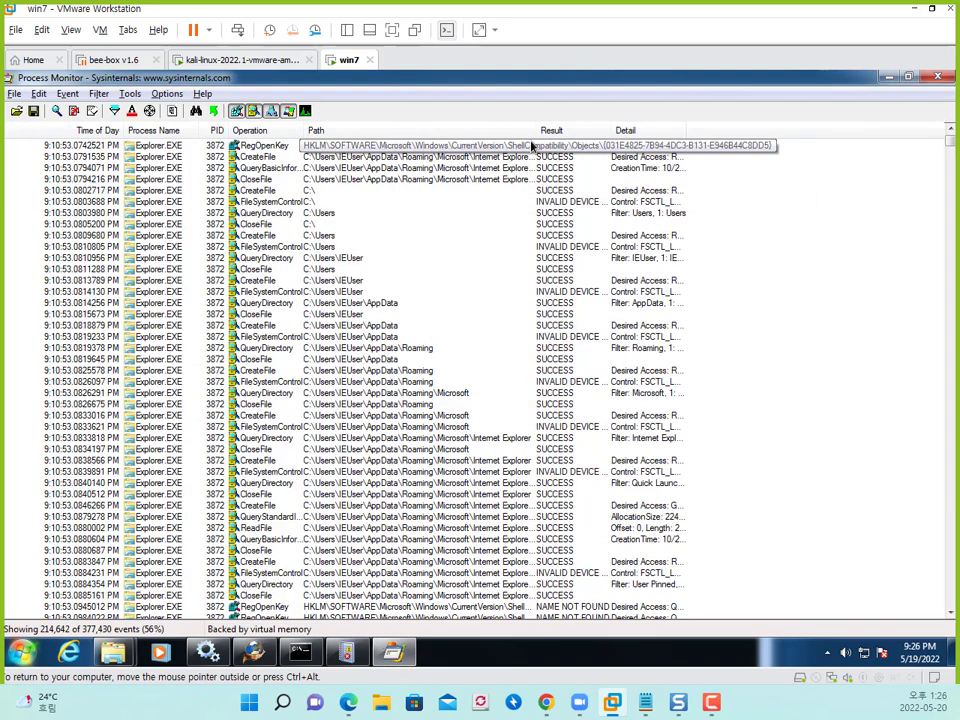
Reopen the Process Tree, select wscript.exe under hfs_2.3b.exe and include its whole subtree in the event filter.
{"action": "left_click", "coordinate": [180, 213]}
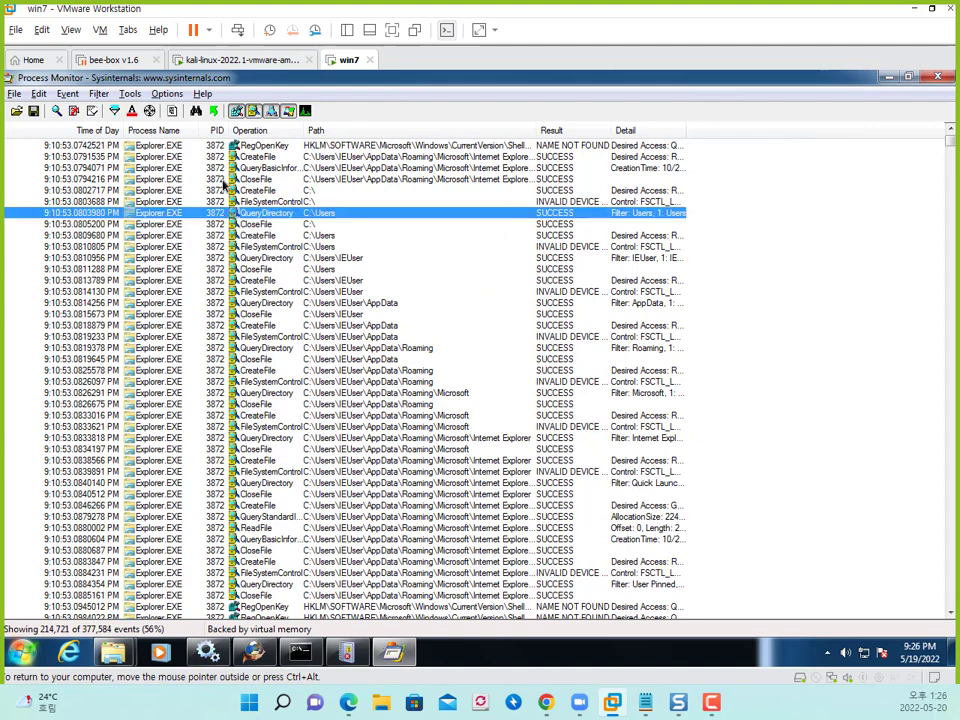
{"action": "left_click", "coordinate": [130, 93]}
{"action": "left_click", "coordinate": [170, 133]}
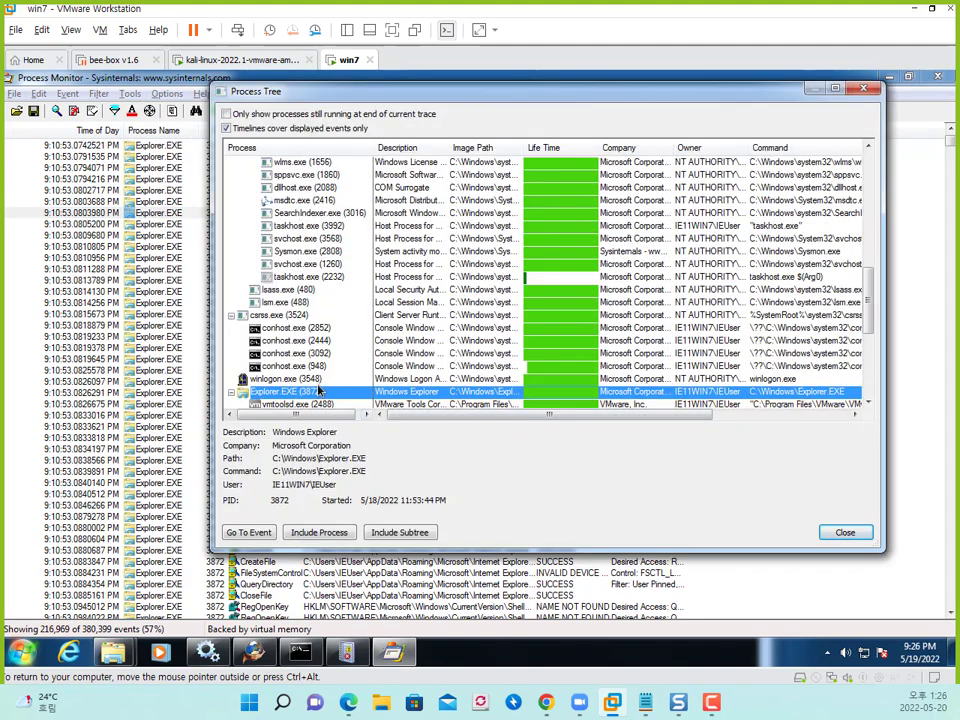
{"action": "scroll", "coordinate": [314, 362], "scroll_direction": "down", "scroll_amount": 3}
{"action": "left_click", "coordinate": [315, 358]}
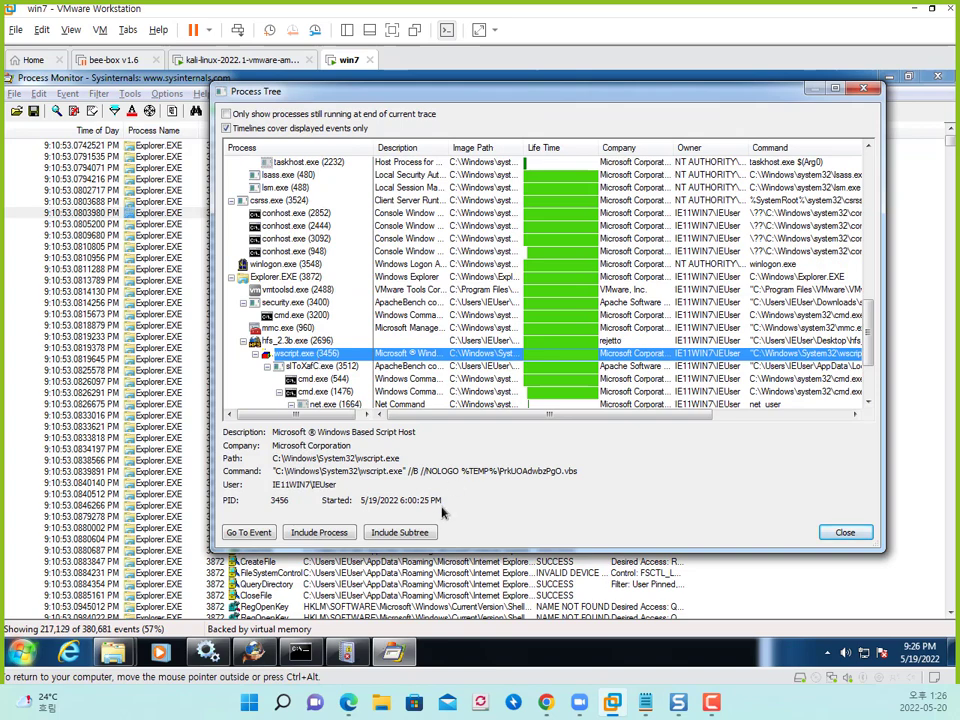
{"action": "left_click", "coordinate": [413, 533]}
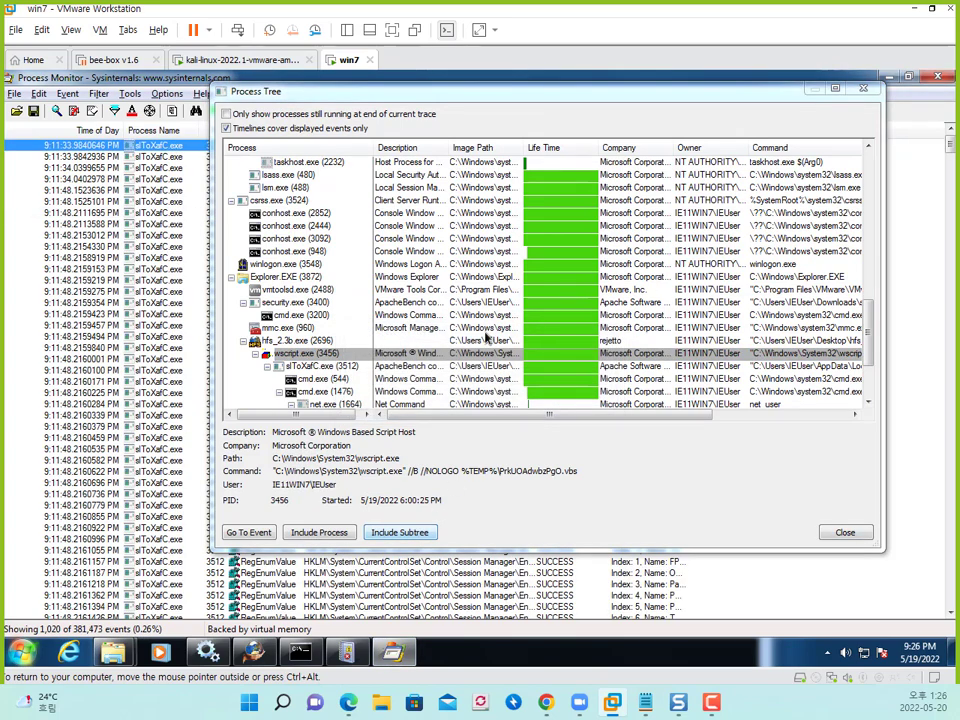
Review the wscript.exe branch beside the filtered events, and close the Process Tree.
{"action": "left_click_drag", "start_coordinate": [345, 88], "coordinate": [573, 84]}
{"action": "left_click_drag", "start_coordinate": [687, 100], "coordinate": [505, 102]}
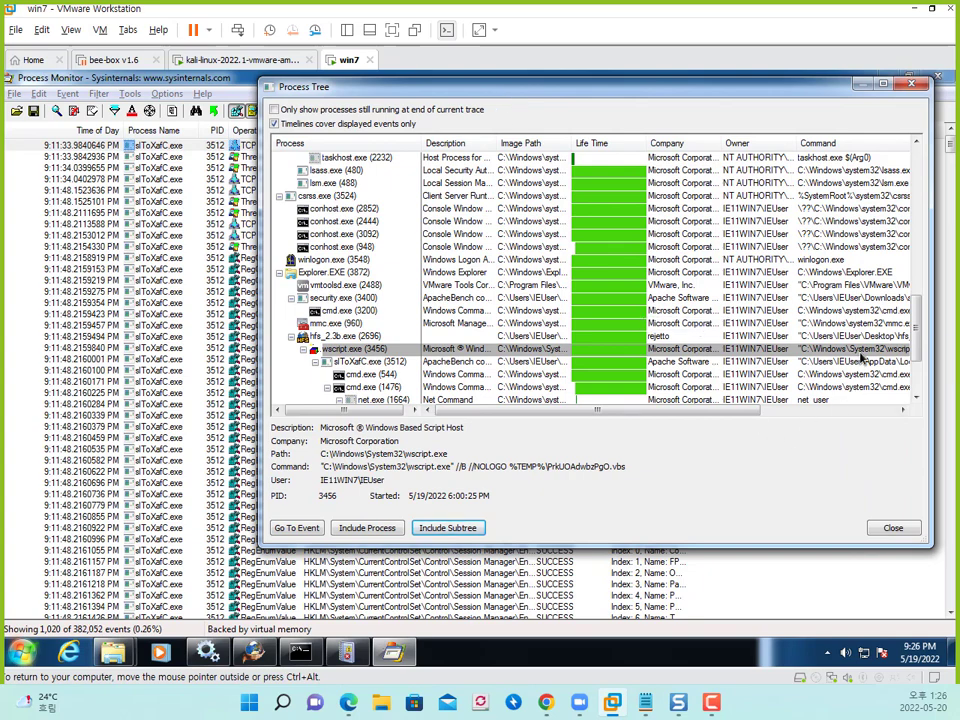
{"action": "left_click_drag", "start_coordinate": [915, 350], "coordinate": [916, 367]}
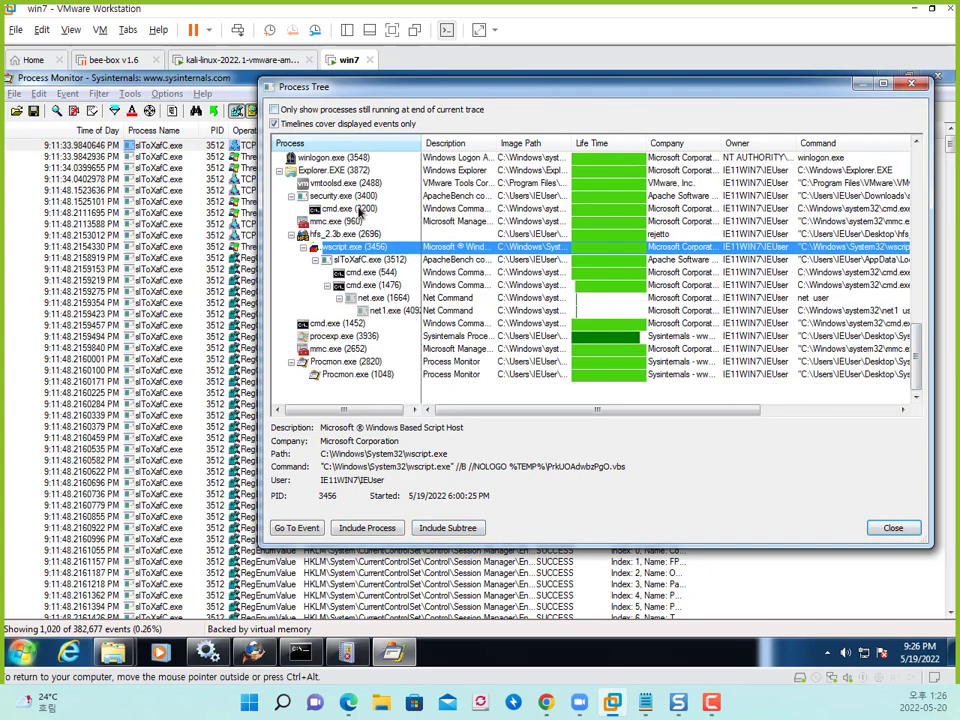
{"action": "left_click", "coordinate": [366, 245]}
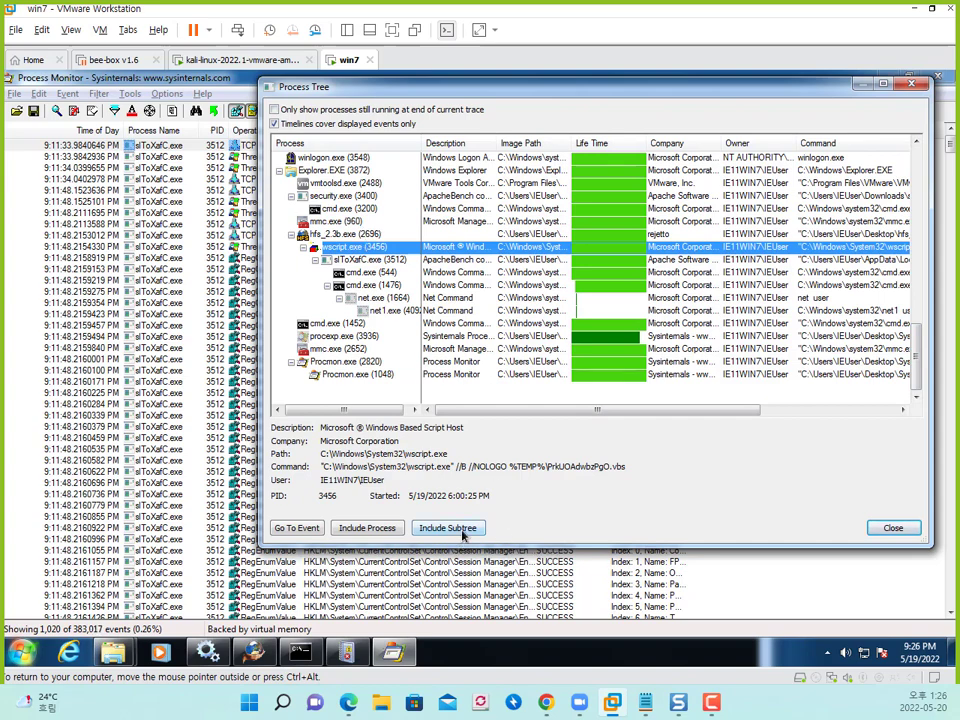
{"action": "left_click", "coordinate": [890, 532]}
Examine the filtered events in which slToXafC.exe accesses and starts C:\Windows\System32\cmd.exe.
{"action": "left_click", "coordinate": [955, 229]}
{"action": "left_click_drag", "start_coordinate": [957, 229], "coordinate": [956, 136]}
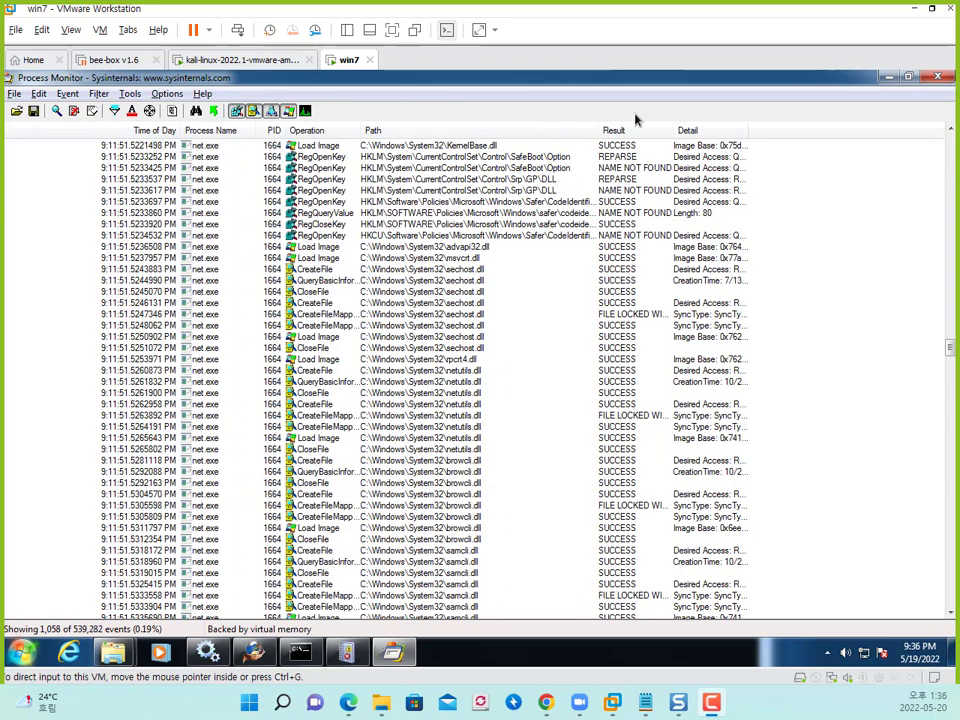
{"action": "left_click", "coordinate": [838, 313]}
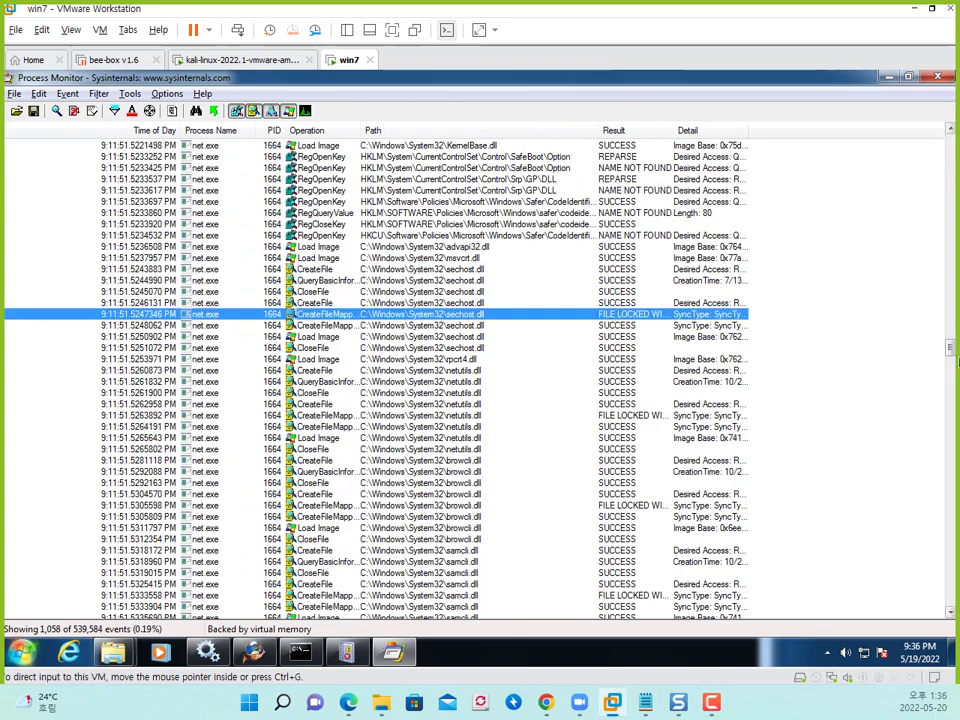
{"action": "left_click_drag", "start_coordinate": [953, 350], "coordinate": [951, 203]}
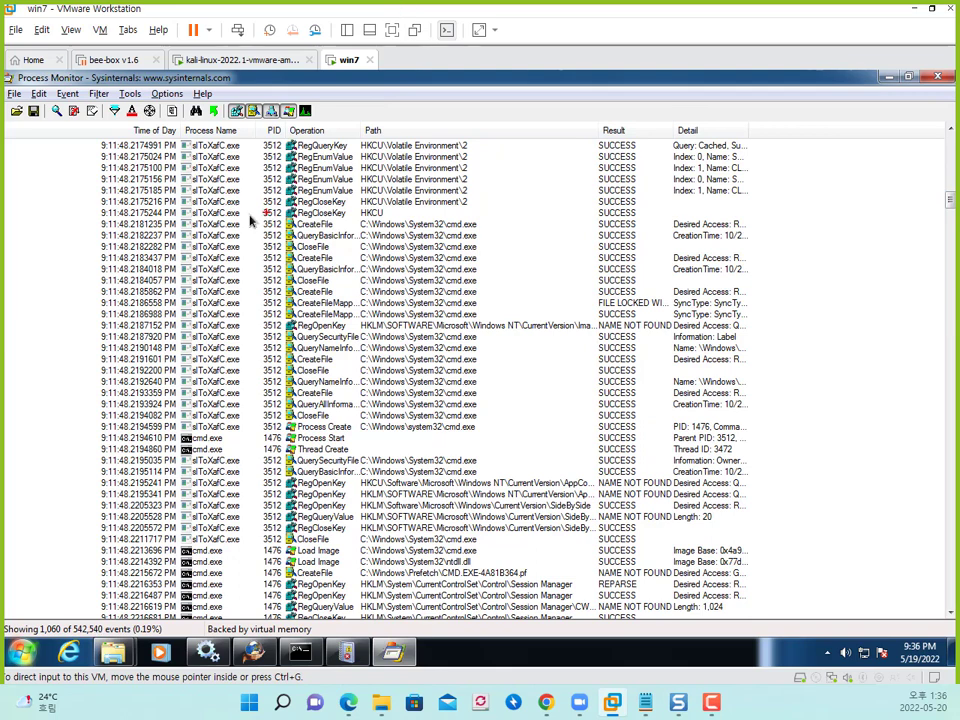
{"action": "left_click_drag", "start_coordinate": [179, 212], "coordinate": [270, 326]}
{"action": "mouse_move", "coordinate": [487, 247]}
{"action": "left_mouse_down"}
{"action": "mouse_move", "coordinate": [489, 292]}
{"action": "mouse_move", "coordinate": [472, 310]}
{"action": "left_mouse_up"}
{"action": "left_click_drag", "start_coordinate": [496, 218], "coordinate": [488, 323]}
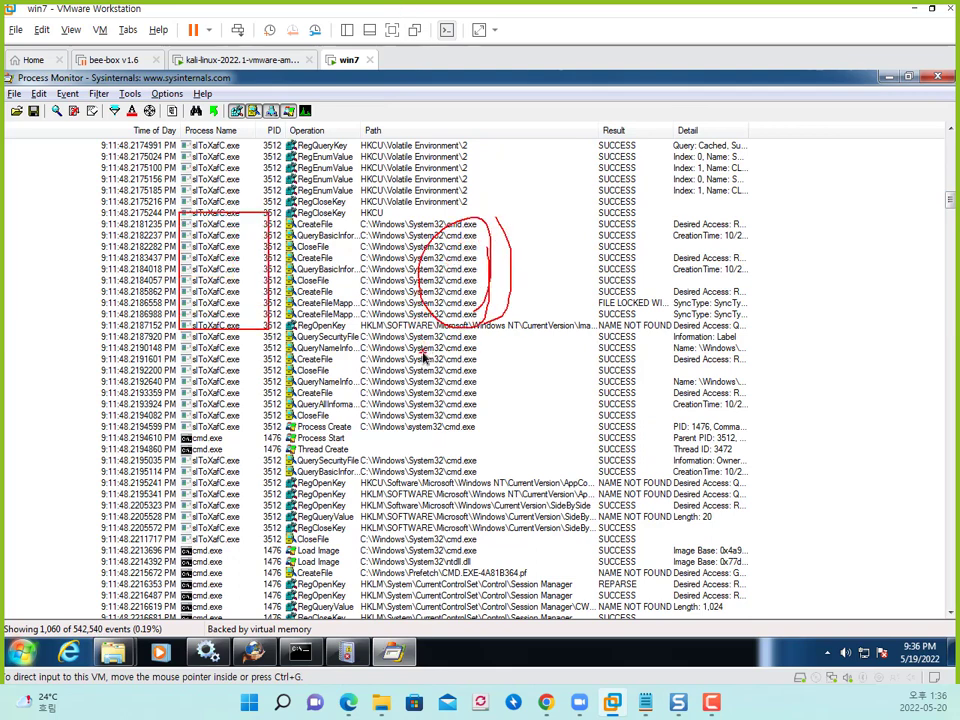
{"action": "key", "text": "Escape"}
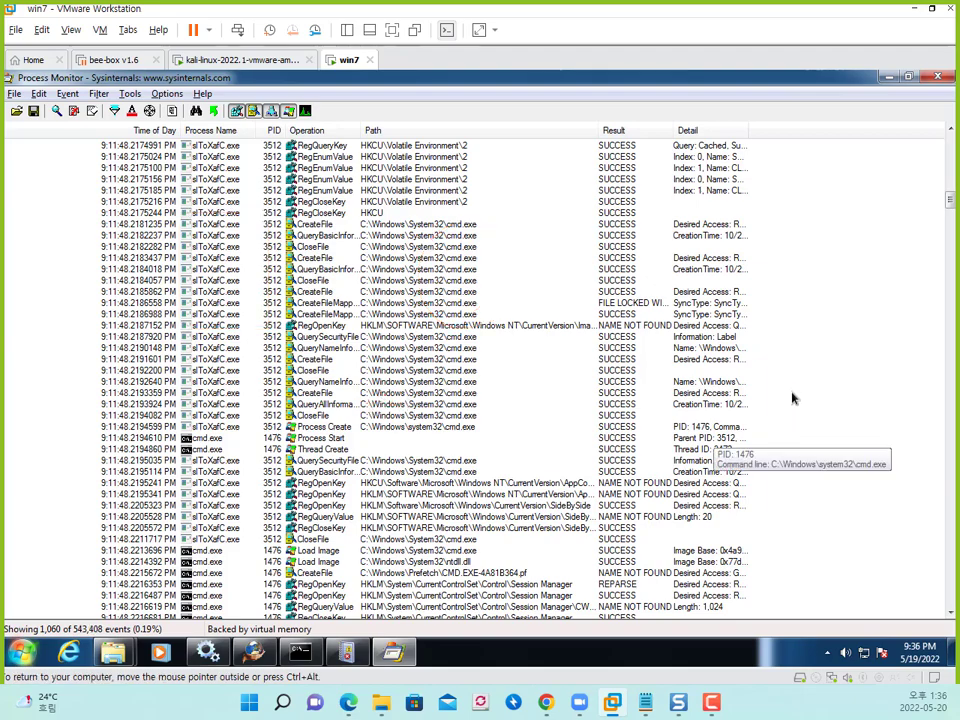
{"action": "left_click", "coordinate": [782, 529]}
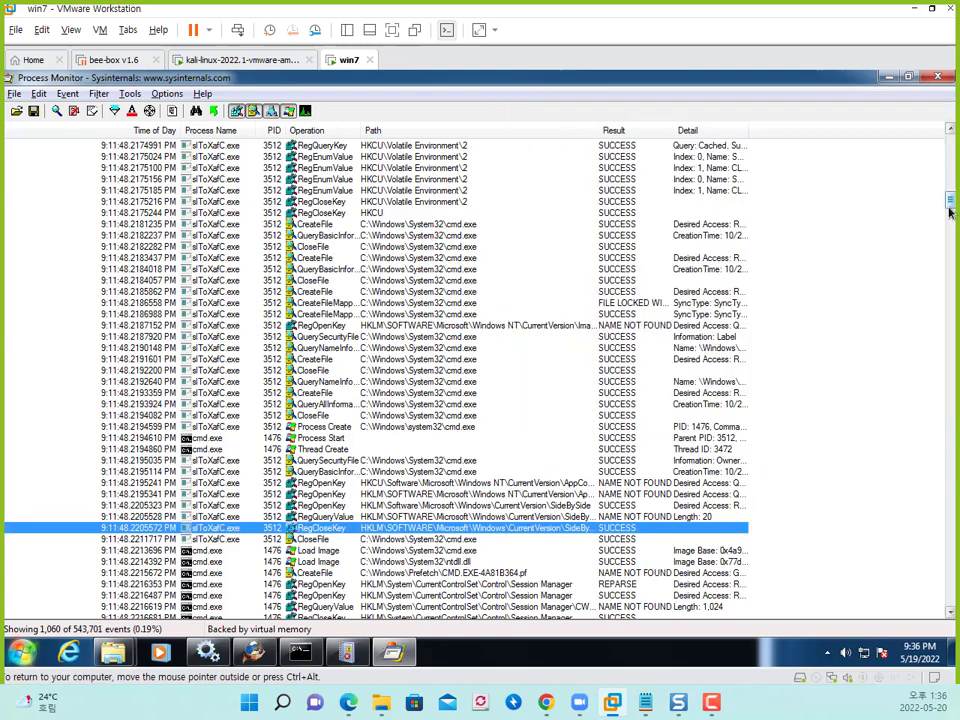
Inspect up close the TCP Send and TCP Receive events of slToXafC.exe at the end of the list, including their remote address.
{"action": "left_click_drag", "start_coordinate": [949, 200], "coordinate": [915, 617]}
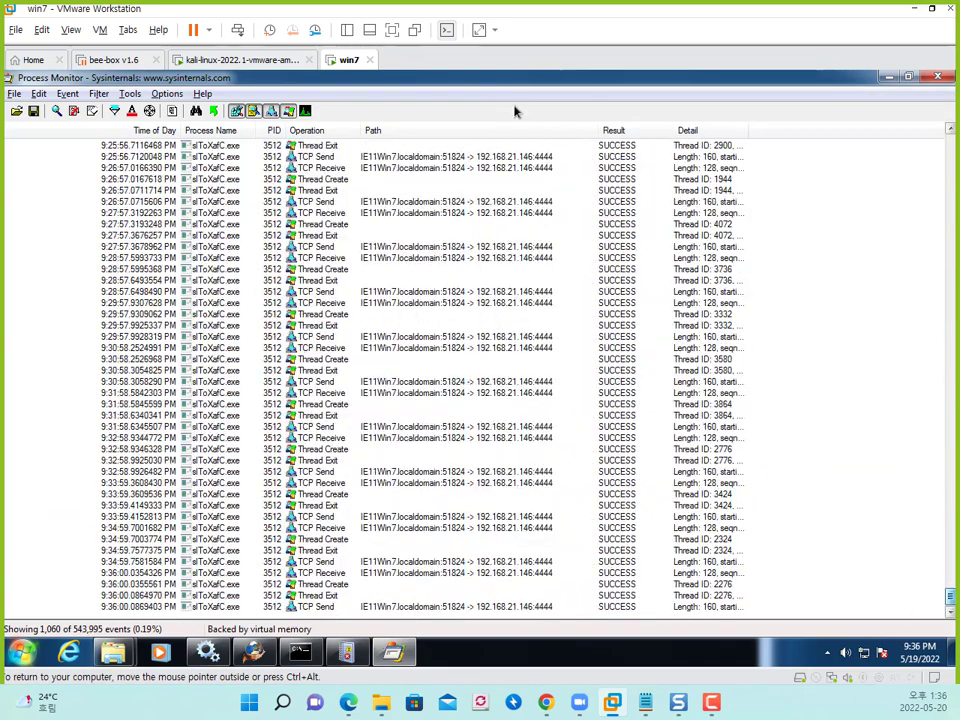
{"action": "key", "text": "ctrl+1"}
{"action": "left_click", "coordinate": [298, 460]}
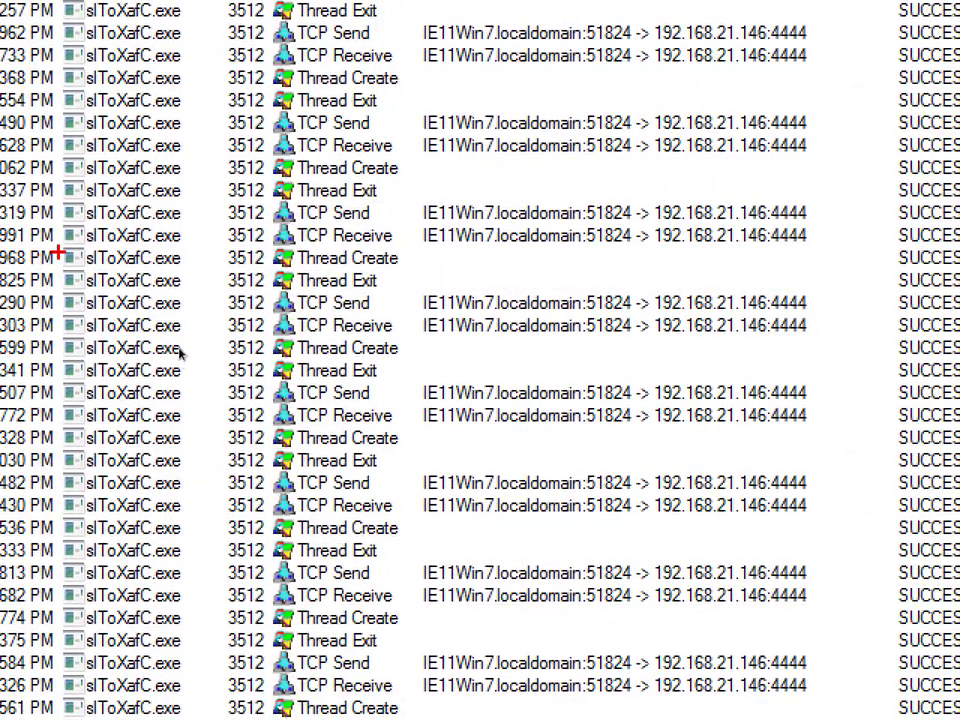
{"action": "mouse_move", "coordinate": [52, 210]}
{"action": "left_mouse_down"}
{"action": "mouse_move", "coordinate": [208, 578]}
{"action": "mouse_move", "coordinate": [208, 714]}
{"action": "left_mouse_up"}
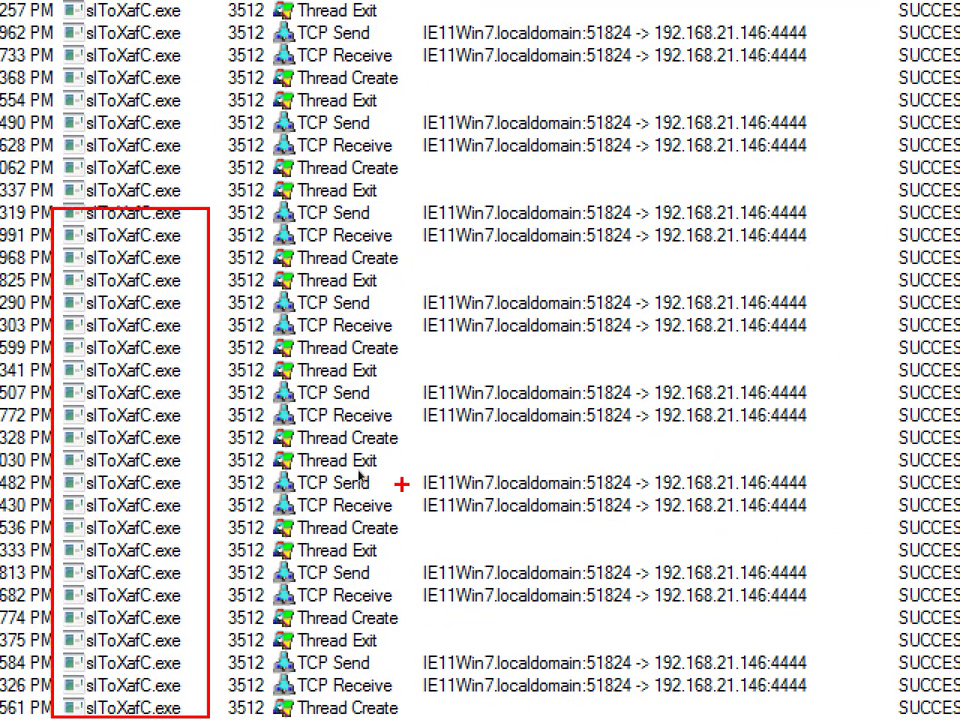
{"action": "mouse_move", "coordinate": [403, 180]}
{"action": "left_mouse_down"}
{"action": "mouse_move", "coordinate": [561, 706]}
{"action": "mouse_move", "coordinate": [880, 705]}
{"action": "left_mouse_up"}
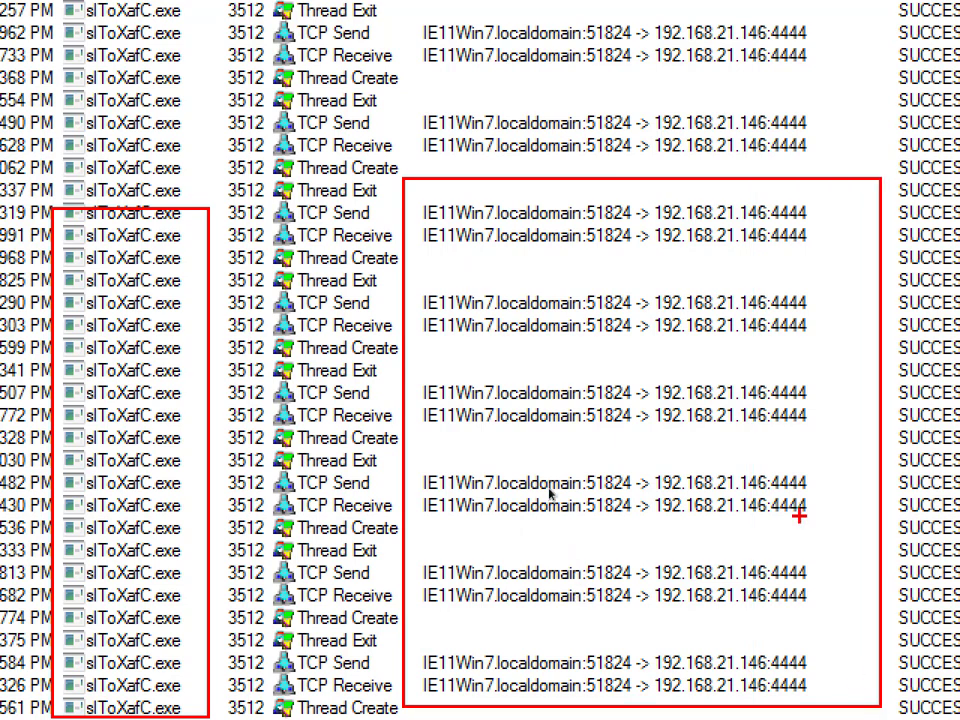
{"action": "left_click_drag", "start_coordinate": [828, 60], "coordinate": [800, 177]}
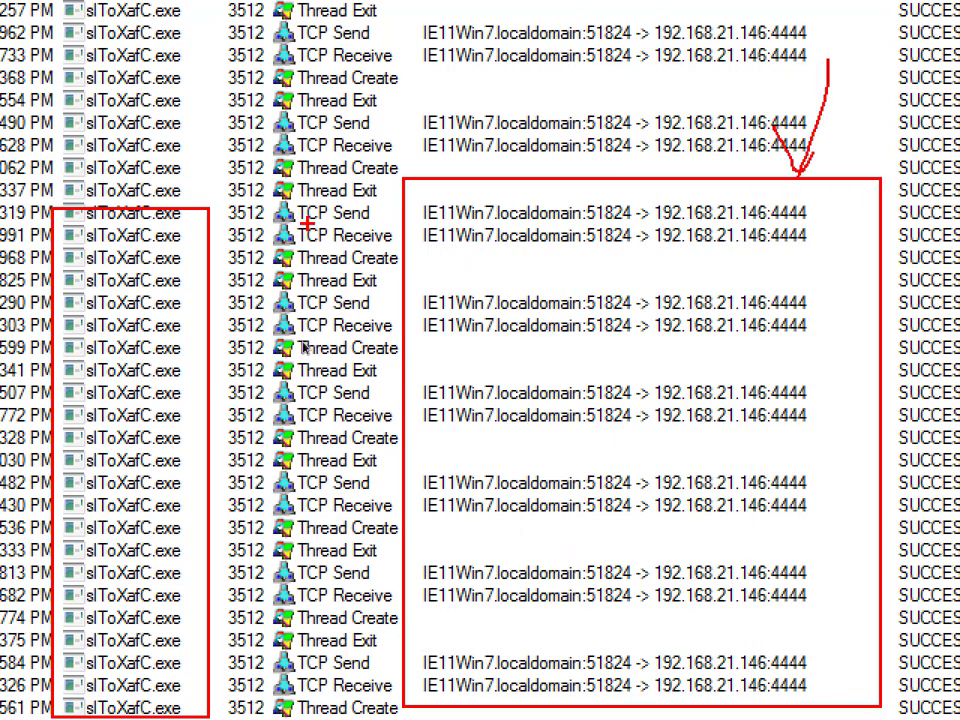
{"action": "mouse_move", "coordinate": [698, 240]}
{"action": "left_mouse_down"}
{"action": "mouse_move", "coordinate": [770, 255]}
{"action": "mouse_move", "coordinate": [725, 330]}
{"action": "mouse_move", "coordinate": [808, 340]}
{"action": "left_mouse_up"}
{"action": "left_click_drag", "start_coordinate": [75, 283], "coordinate": [336, 304]}
{"action": "mouse_move", "coordinate": [202, 447]}
{"action": "left_mouse_down"}
{"action": "mouse_move", "coordinate": [370, 528]}
{"action": "mouse_move", "coordinate": [345, 538]}
{"action": "left_mouse_up"}
{"action": "left_click_drag", "start_coordinate": [359, 30], "coordinate": [310, 714]}
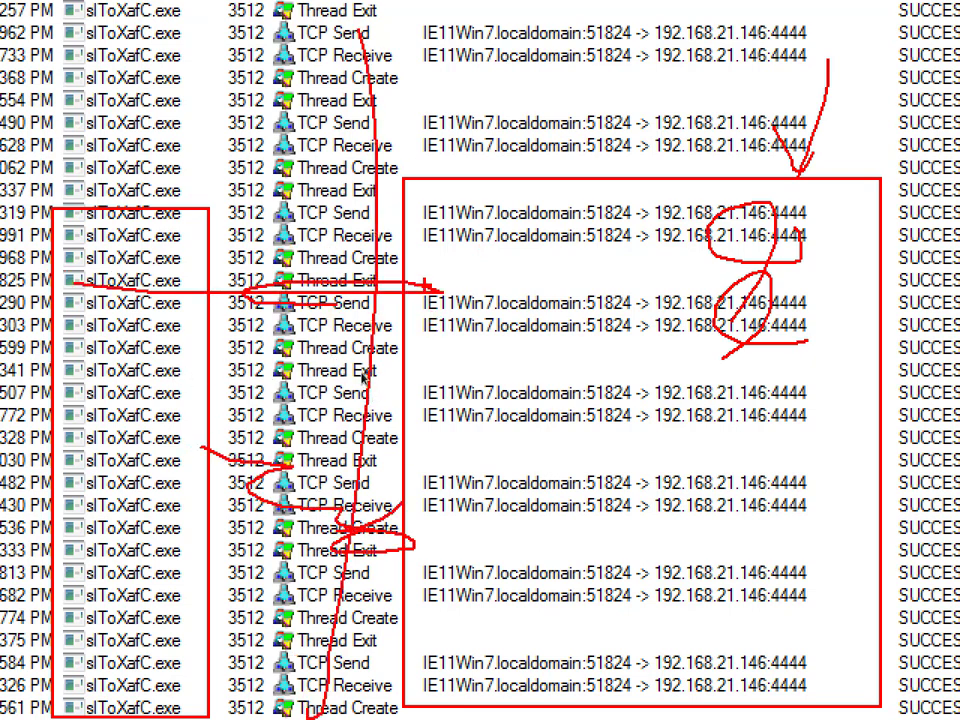
{"action": "mouse_move", "coordinate": [165, 335]}
{"action": "left_mouse_down"}
{"action": "mouse_move", "coordinate": [405, 380]}
{"action": "mouse_move", "coordinate": [578, 357]}
{"action": "left_mouse_up"}
{"action": "mouse_move", "coordinate": [858, 386]}
{"action": "left_mouse_down"}
{"action": "mouse_move", "coordinate": [825, 502]}
{"action": "mouse_move", "coordinate": [804, 694]}
{"action": "left_mouse_up"}
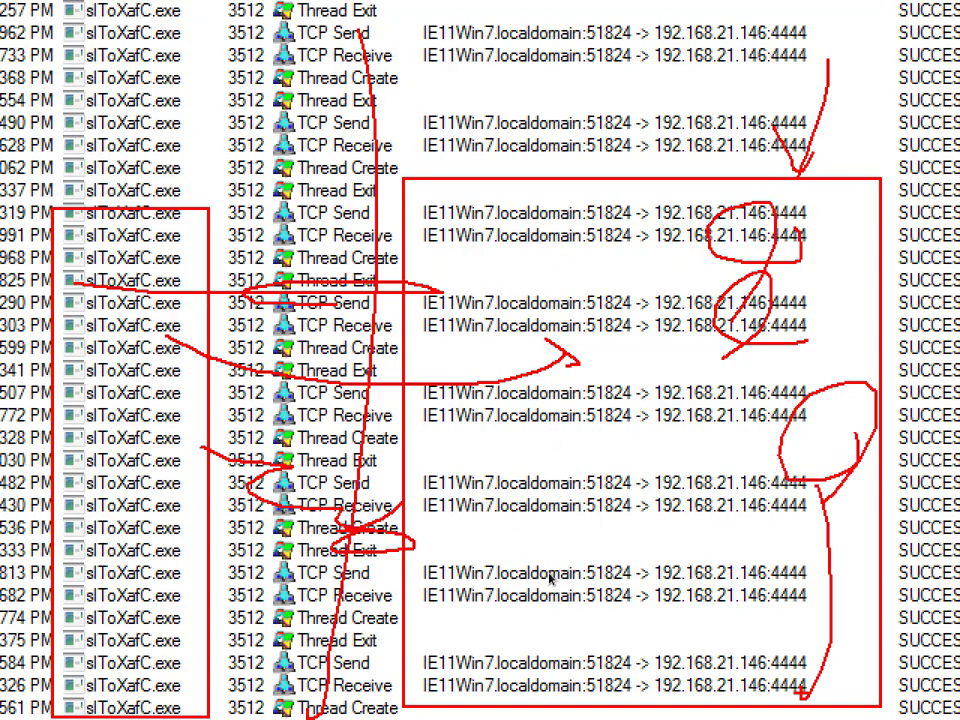
{"action": "key", "text": "Escape"}
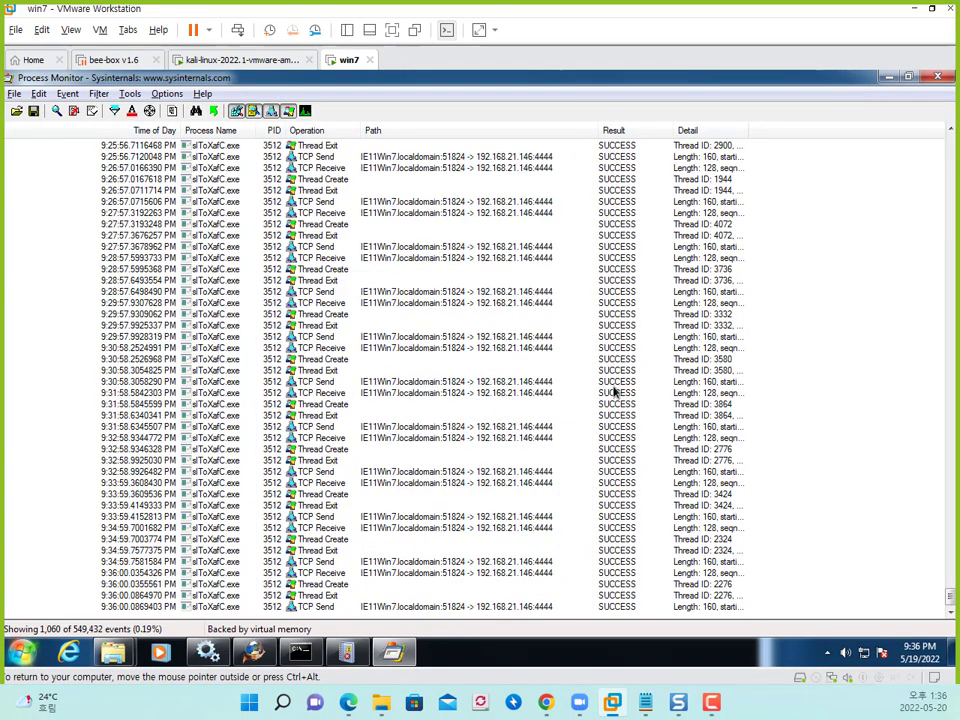
Examine the net1.exe registry events earlier in the filtered list, glancing at the Sysmon Operational log in Event Viewer in between.
{"action": "left_click_drag", "start_coordinate": [951, 597], "coordinate": [923, 506]}
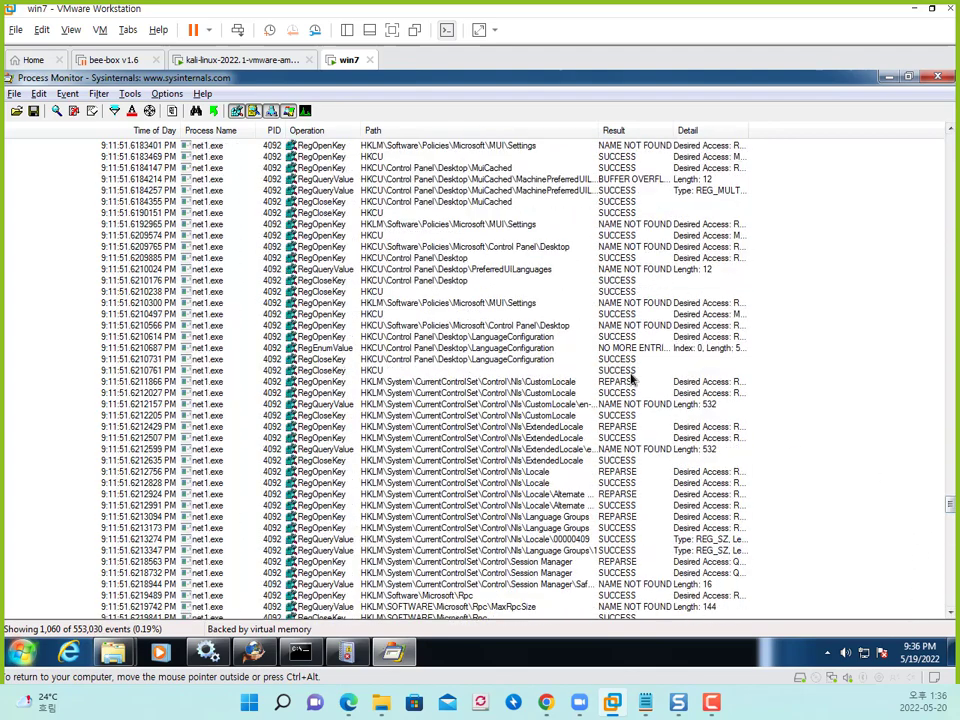
{"action": "key", "text": "alt+Tab"}
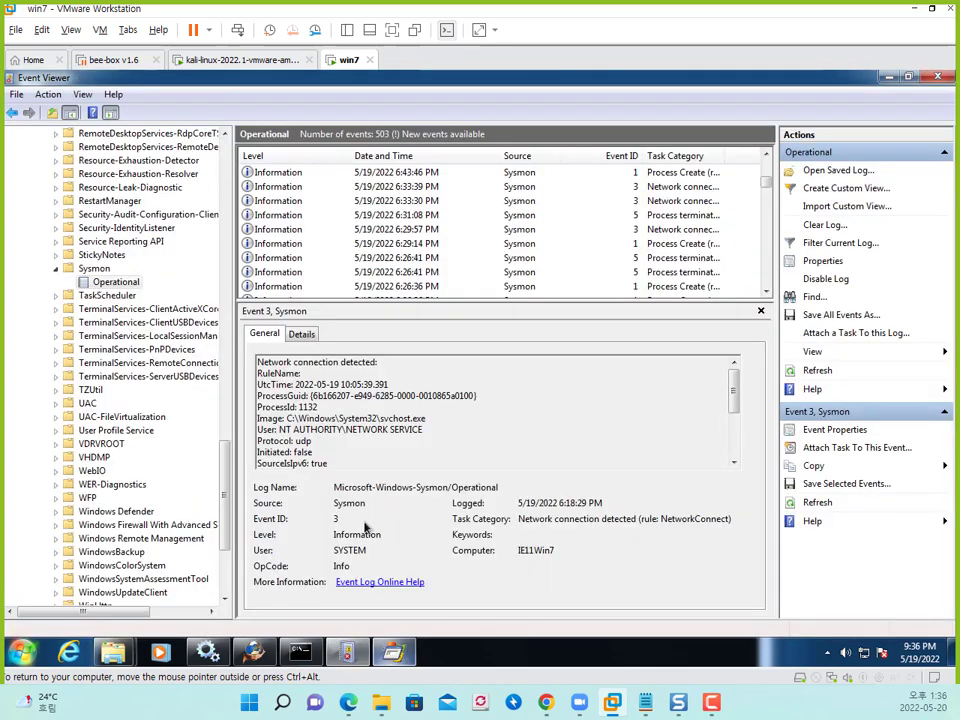
{"action": "key", "text": "alt+Tab"}
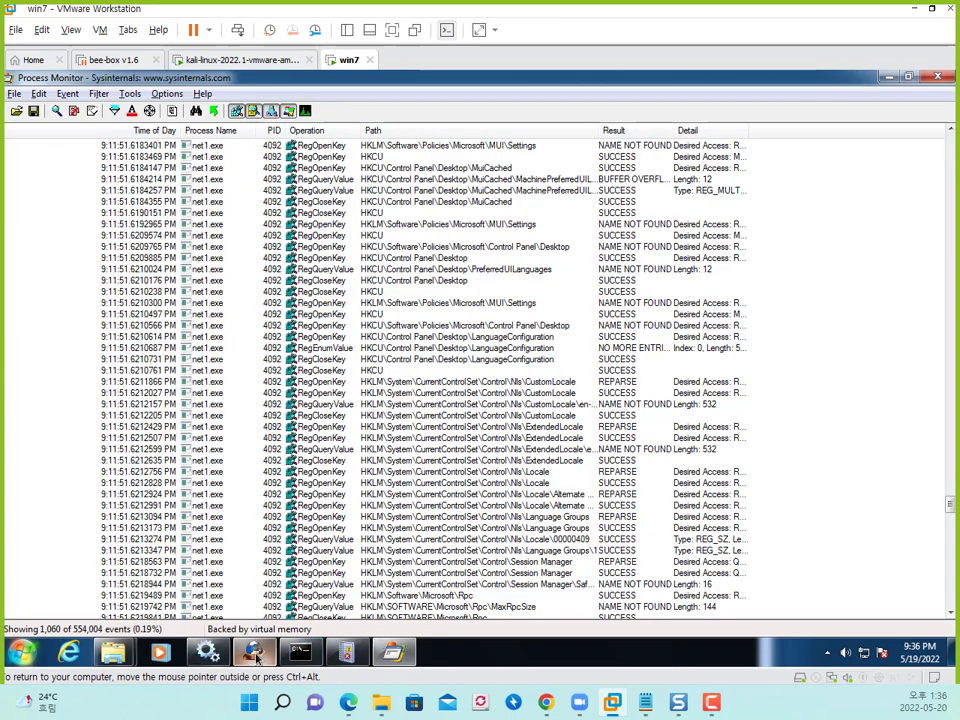
{"action": "mouse_move", "coordinate": [388, 652]}
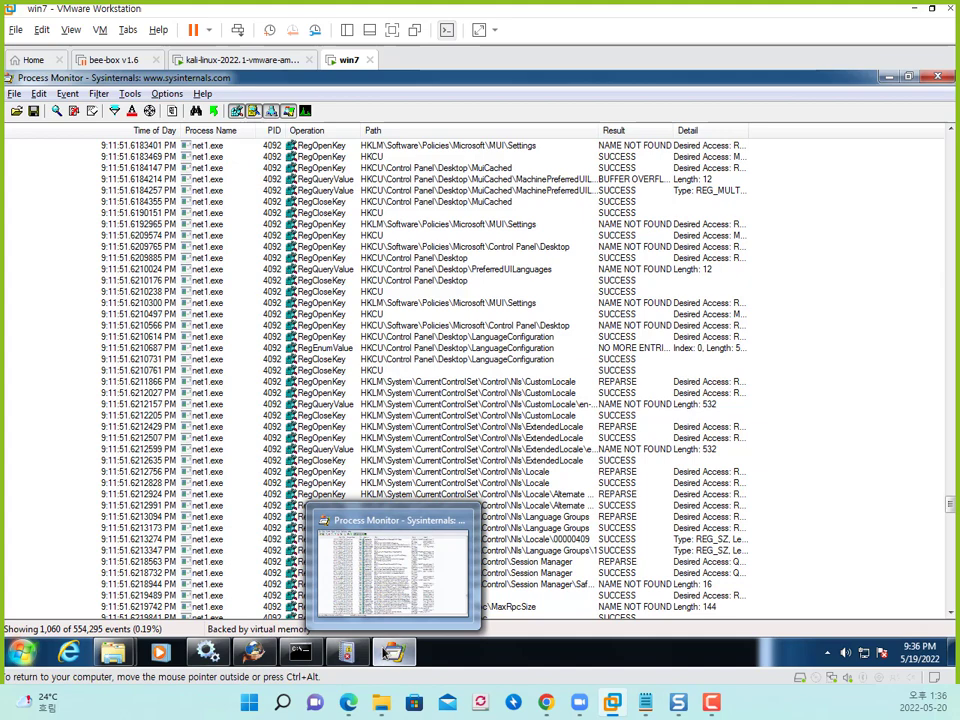
{"action": "left_click", "coordinate": [455, 270]}
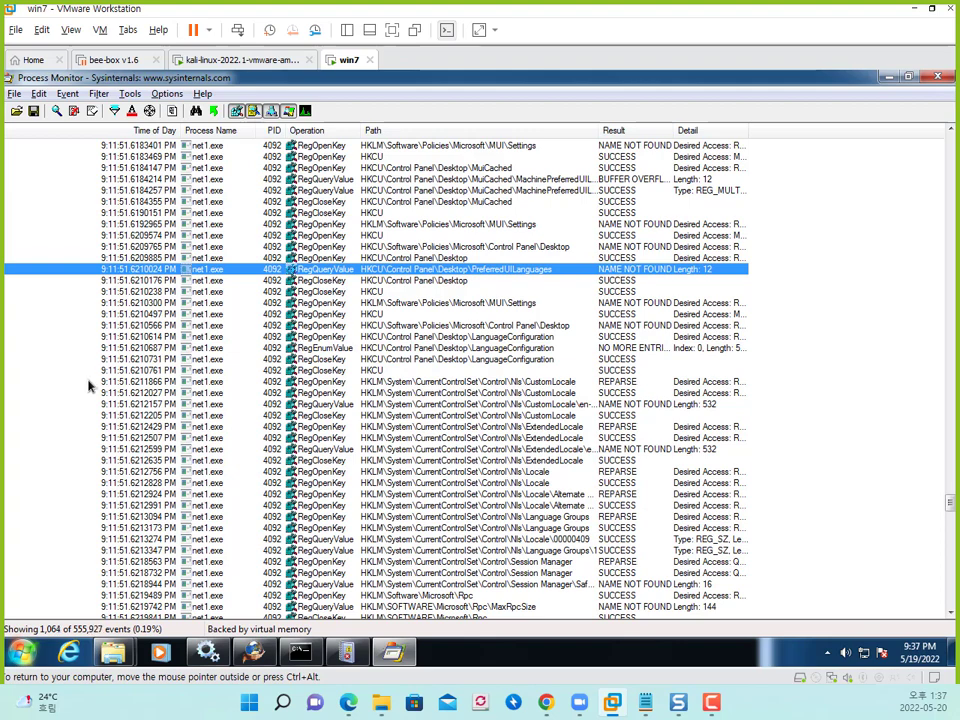
{"action": "left_click", "coordinate": [474, 370]}
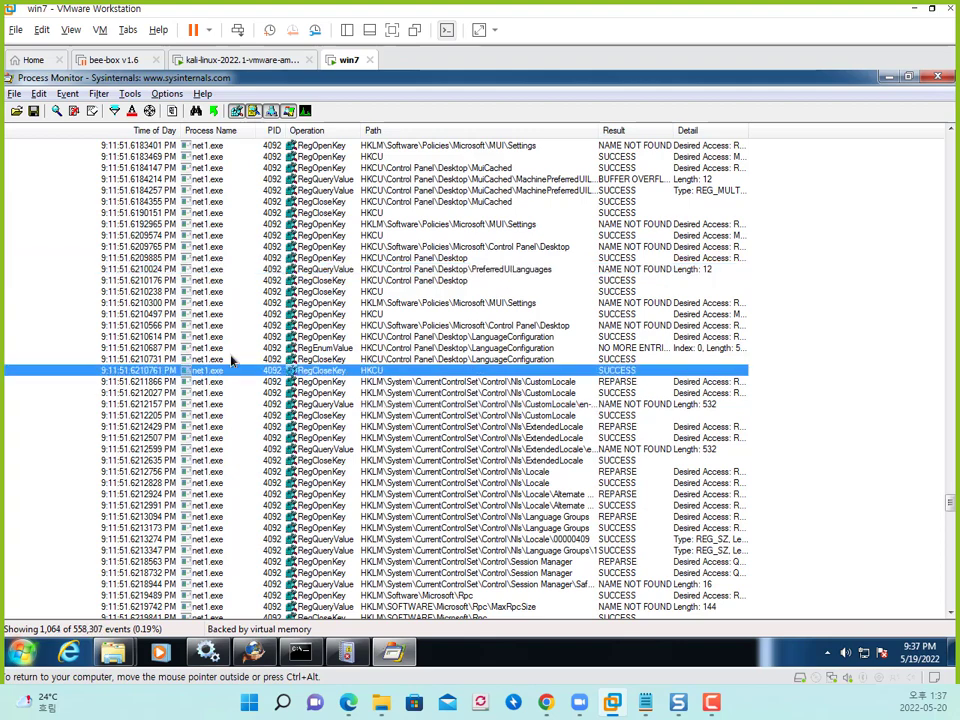
{"action": "key", "text": "ctrl+alt"}
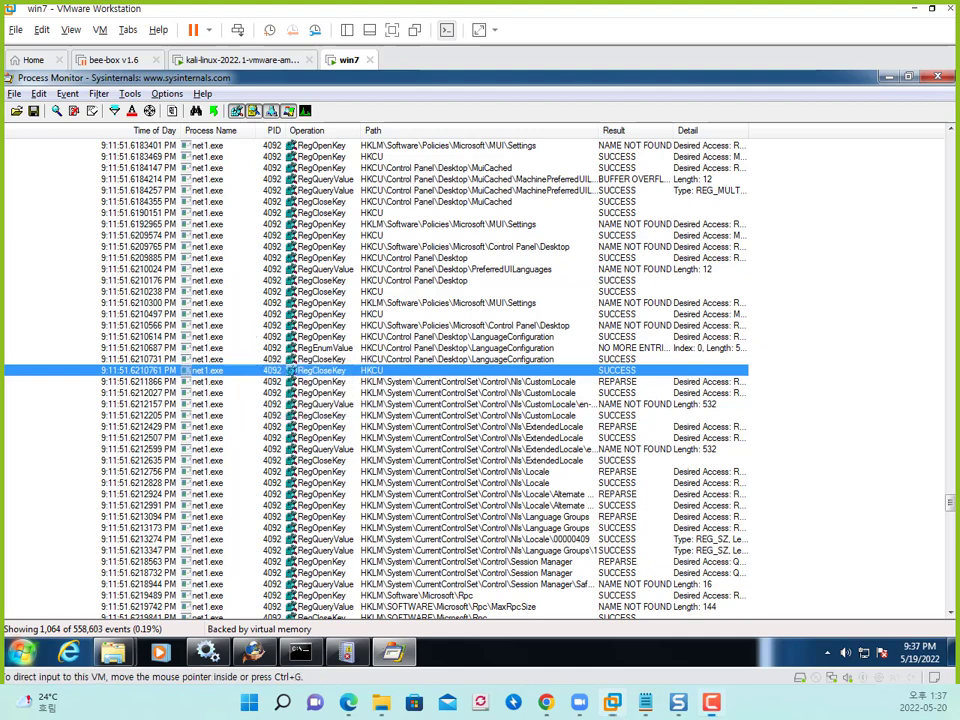